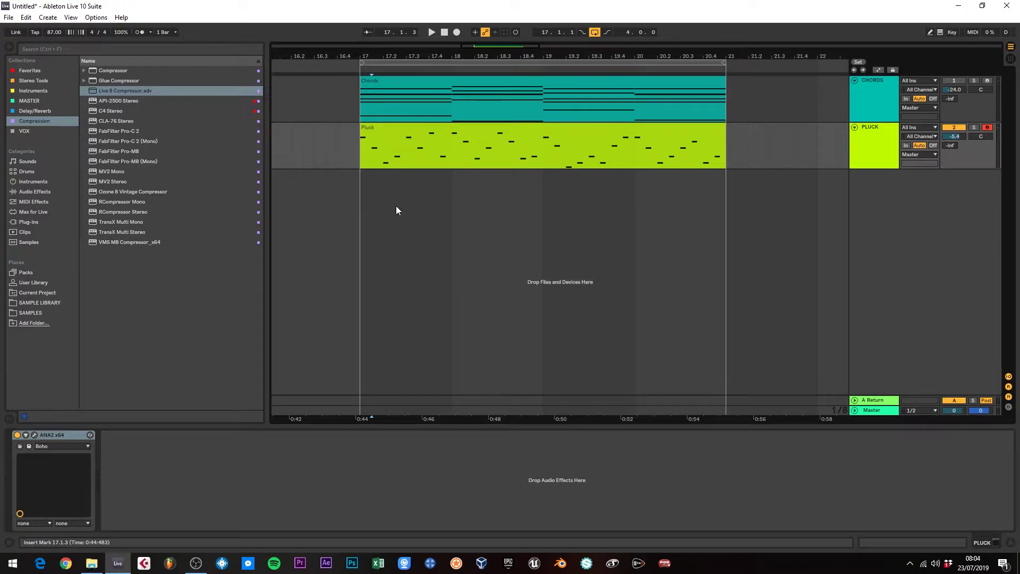
Step: Turn the CHORDS track back on and play the chords and pluck together
click(485, 133)
click(455, 85)
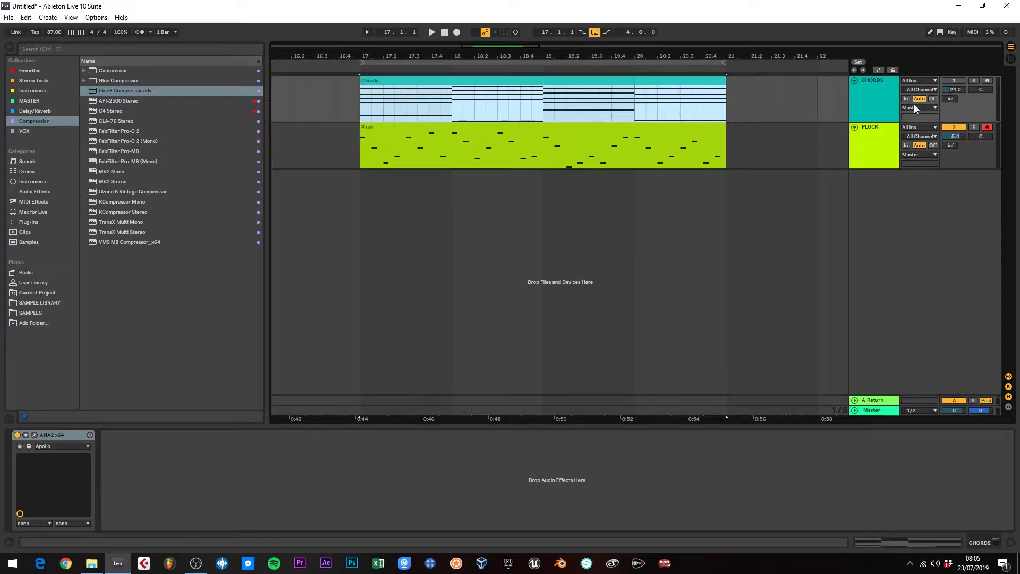
click(953, 81)
key(space)
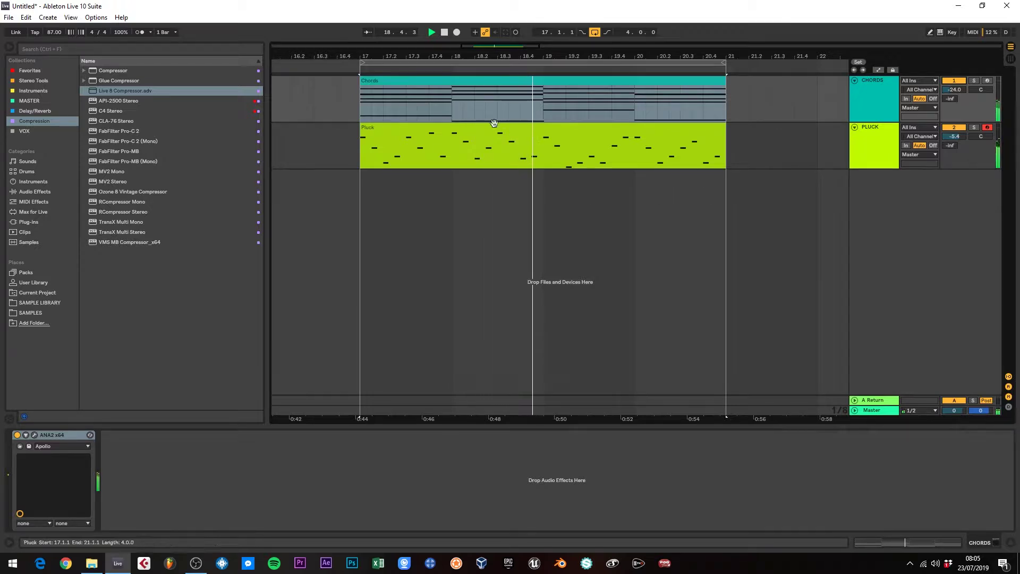
click(419, 131)
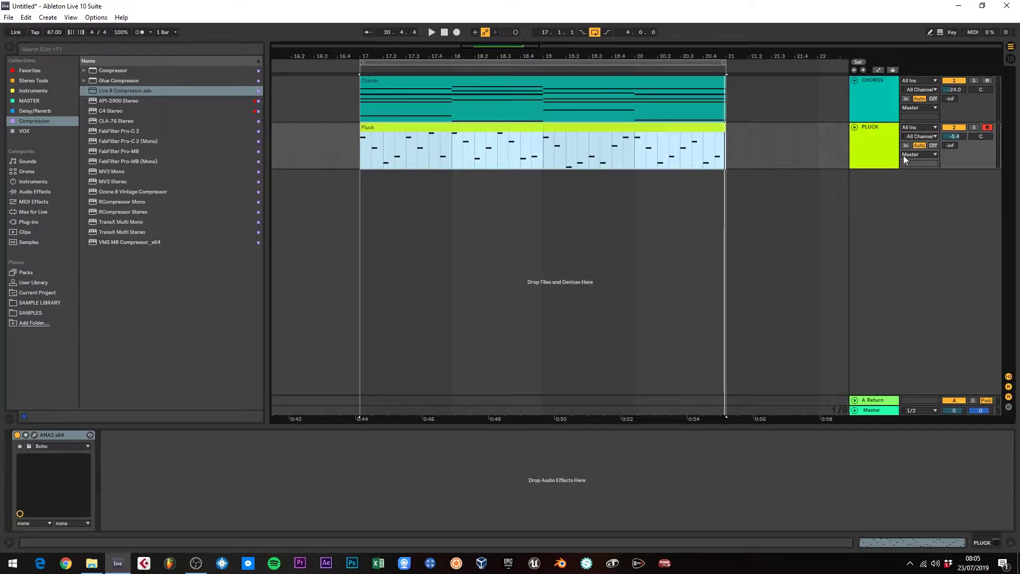
Step: Add ArtsAcousticReverb from the Delay/Reverb collection to the PLUCK track and shift its window clear of the track controls
click(865, 138)
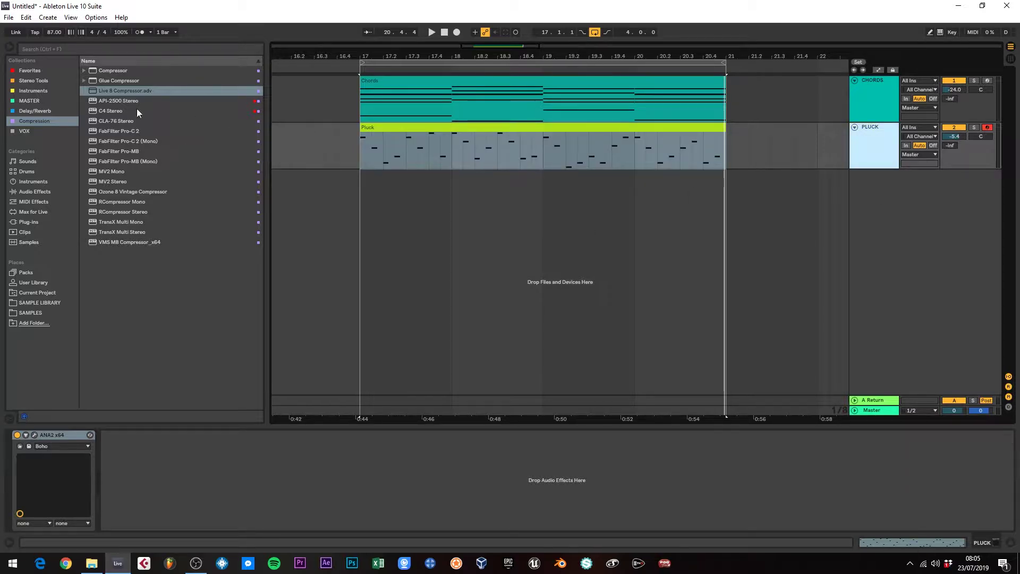
click(21, 110)
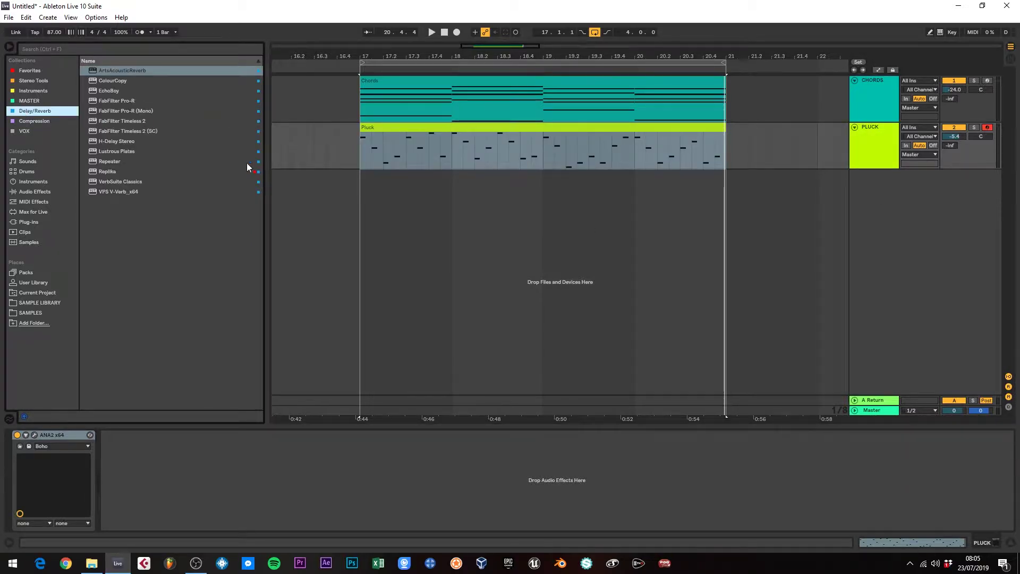
double_click(120, 70)
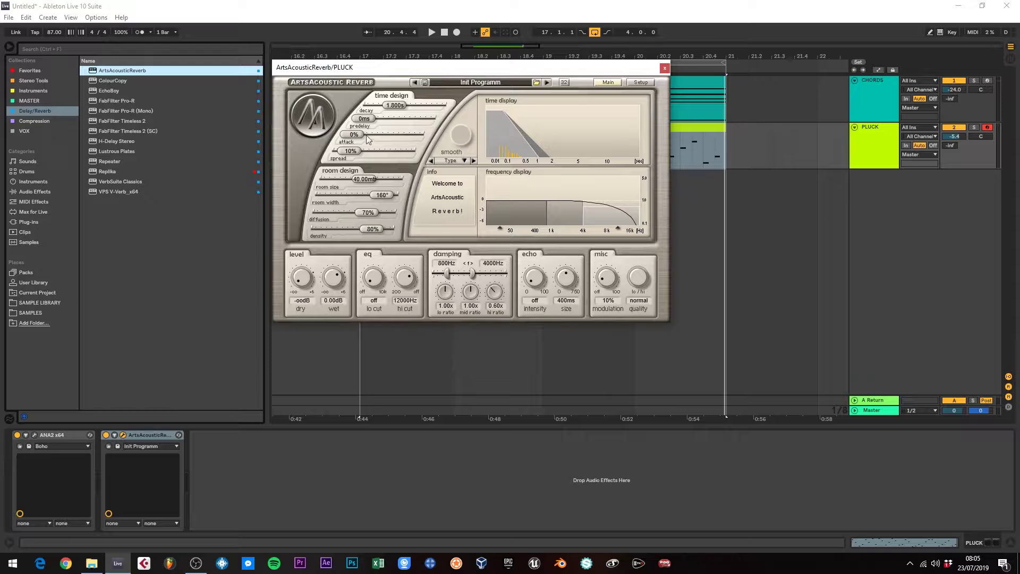
drag(430, 67, 585, 137)
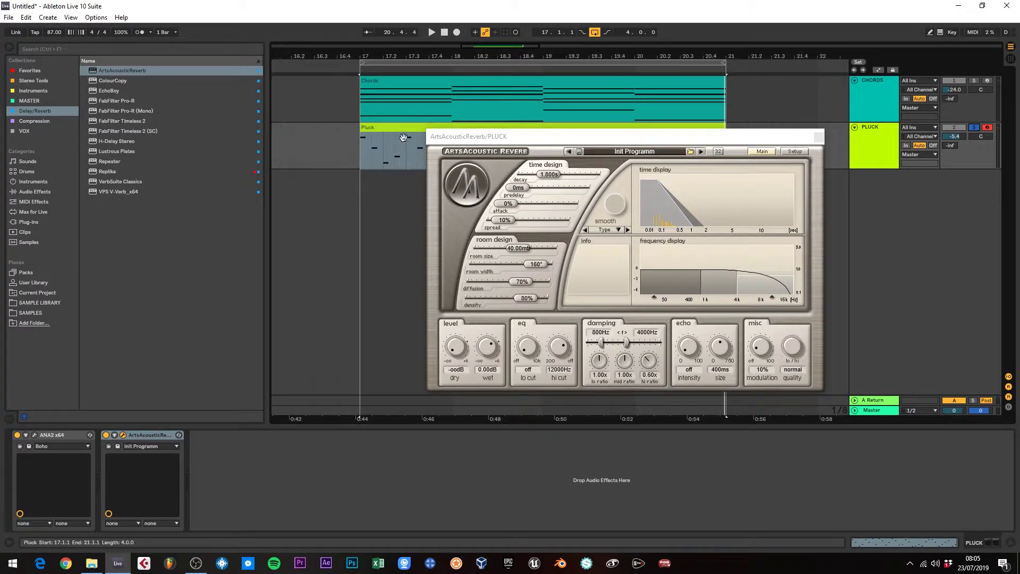
Step: Solo the PLUCK track and play it through the reverb, keeping the plug-in window clear of the pluck clip
click(974, 128)
drag(483, 143, 434, 140)
key(space)
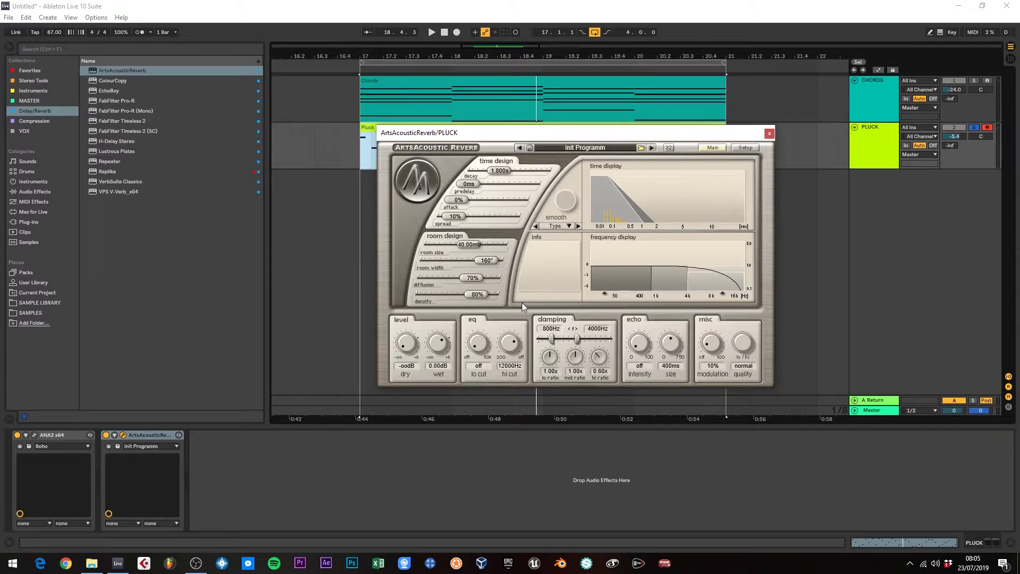
drag(542, 134, 530, 170)
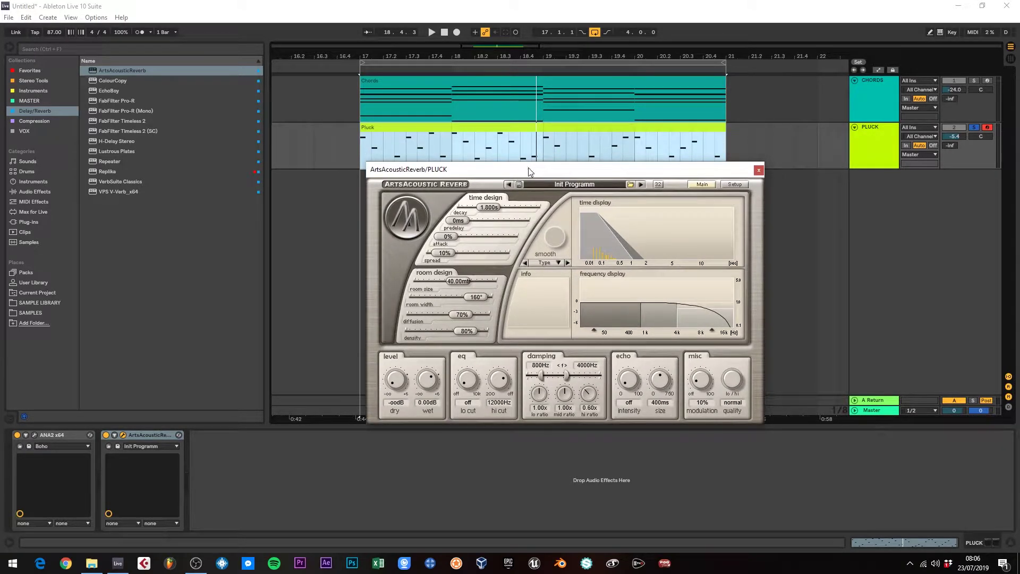
Step: Play the pluck clip from its start, comparing it in the mix with the chords and soloed
click(438, 126)
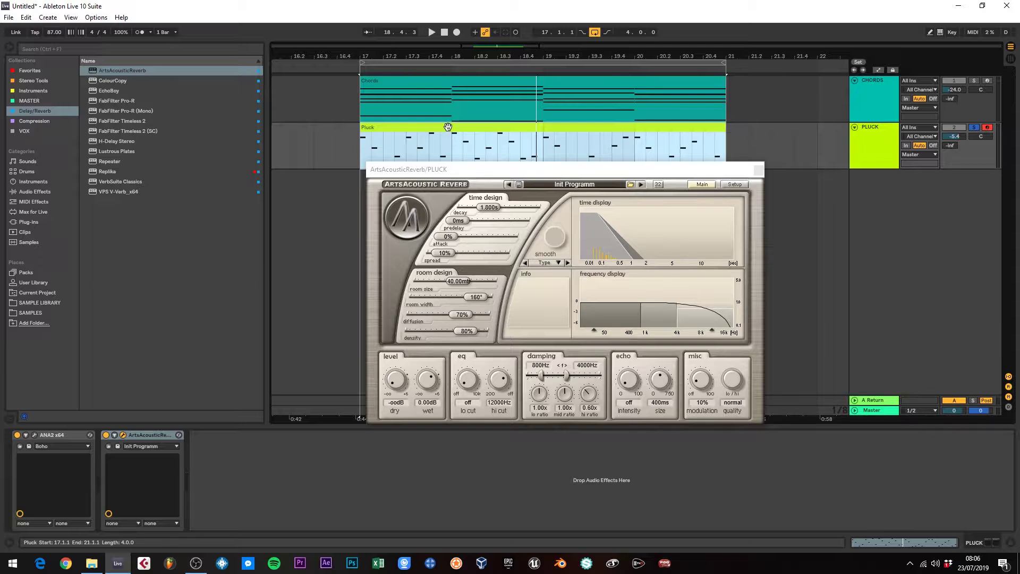
key(space)
click(973, 127)
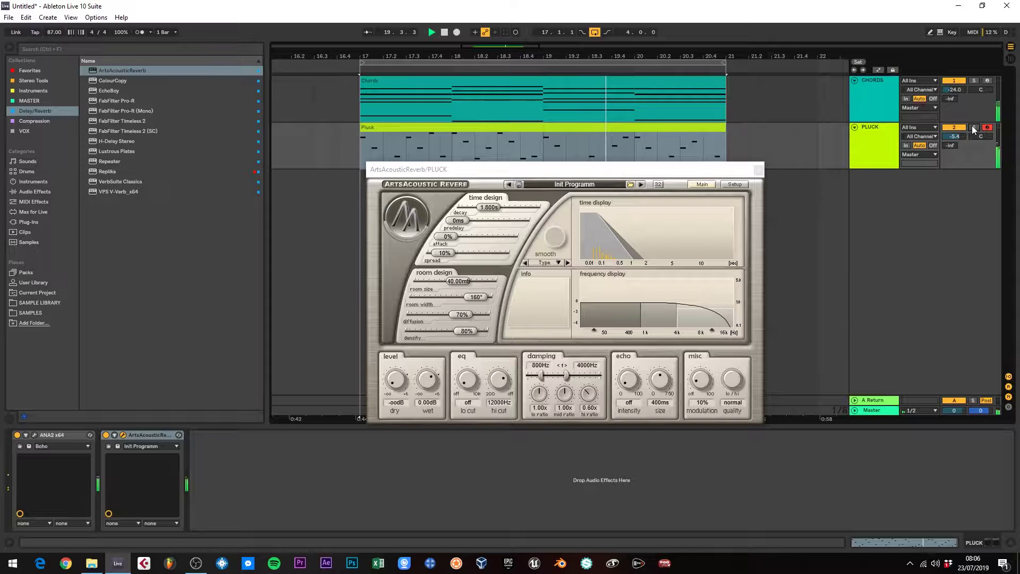
click(973, 128)
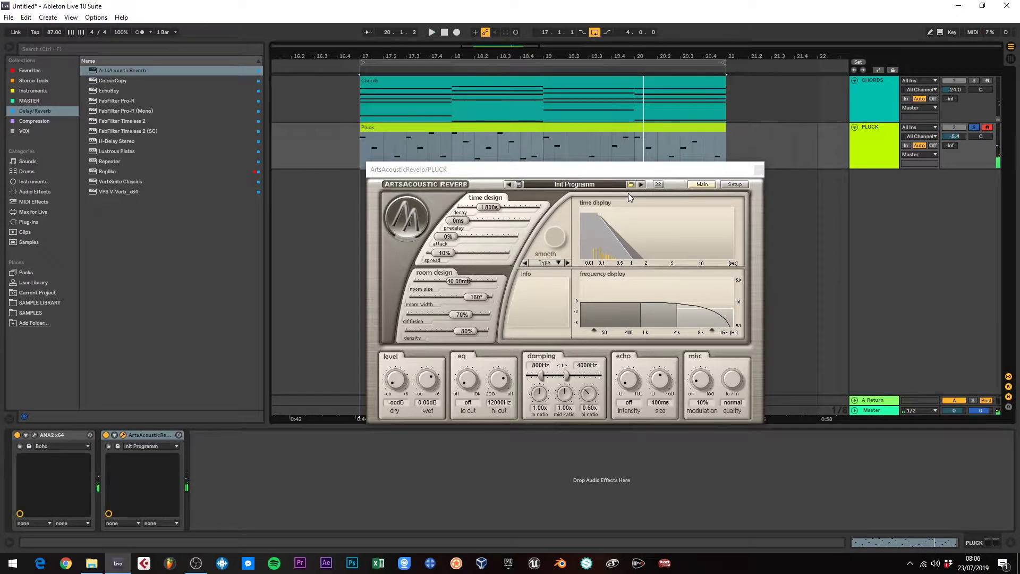
drag(577, 172, 581, 165)
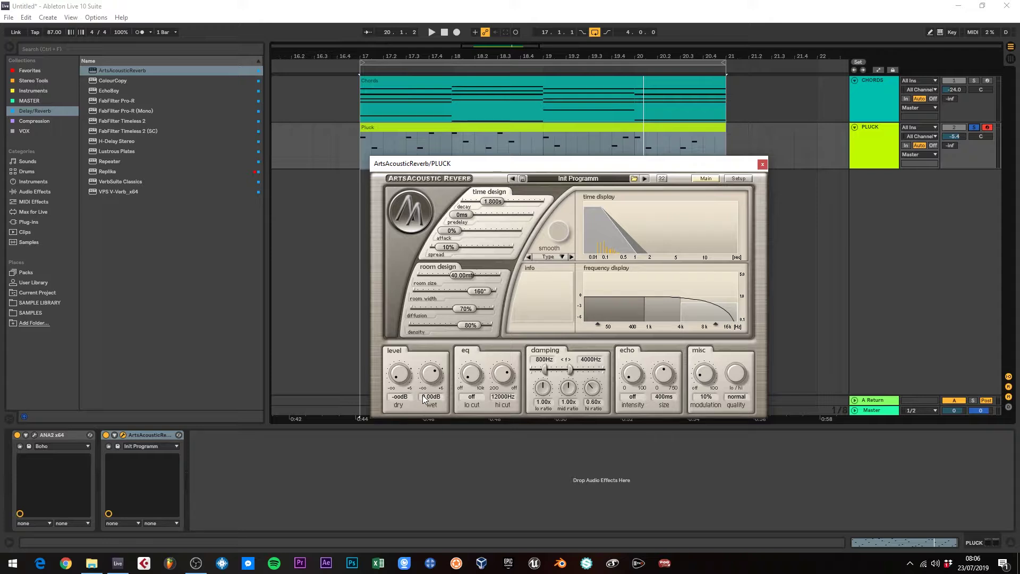
Step: Set the reverb's dry level to about -0.20 dB and wet level to about -4.93 dB, and play the pluck
drag(400, 374, 411, 301)
drag(400, 382, 434, 392)
key(space)
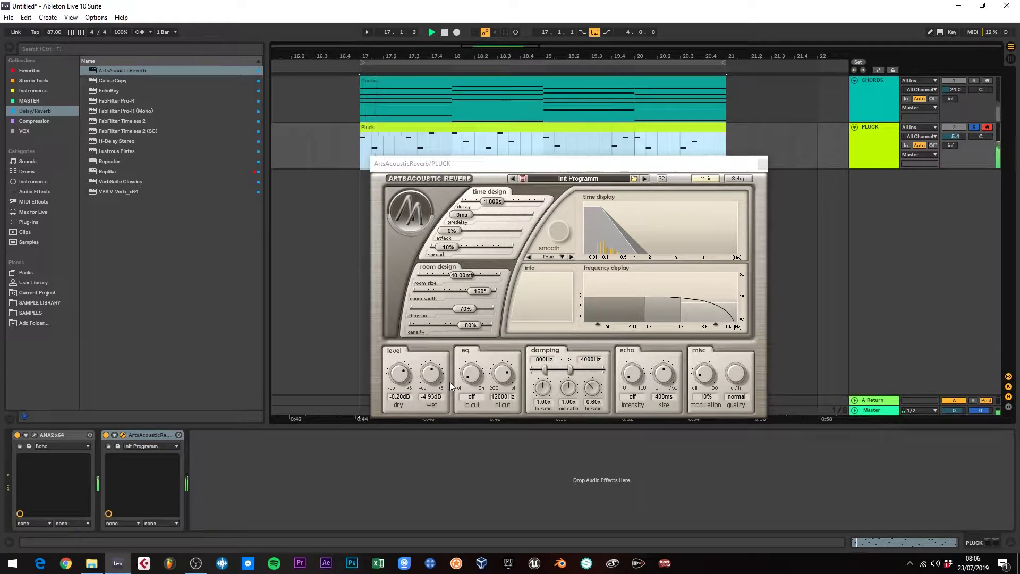
Step: Compare the pluck with the reverb bypassed and active, and play it with the reverb's dry level muted
click(107, 435)
click(106, 435)
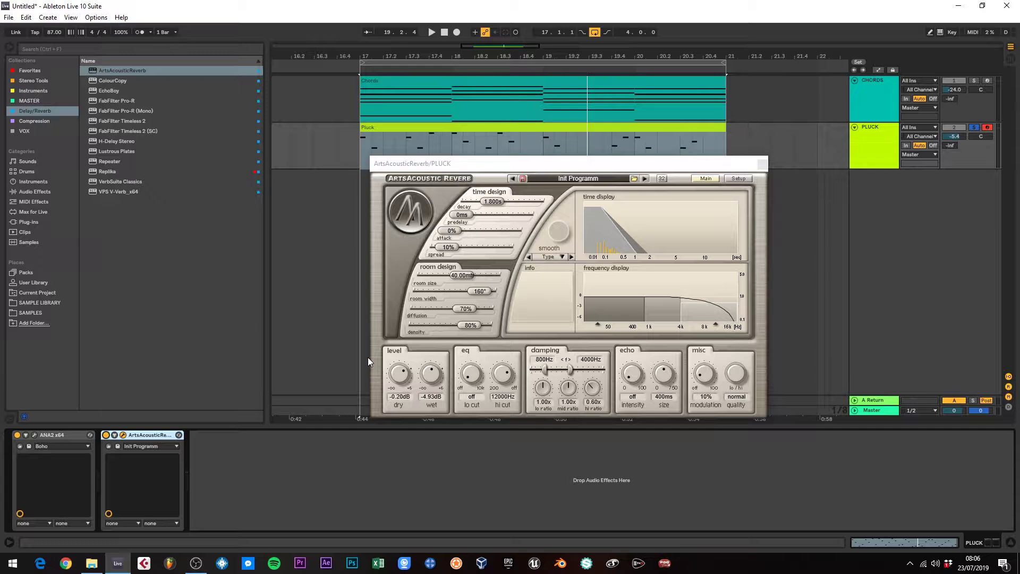
click(403, 373)
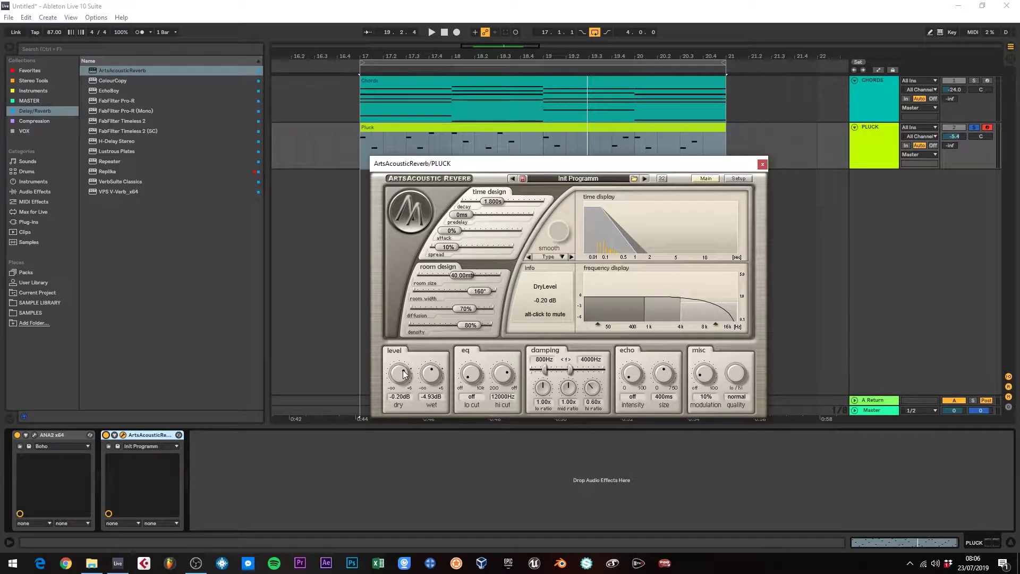
key(space)
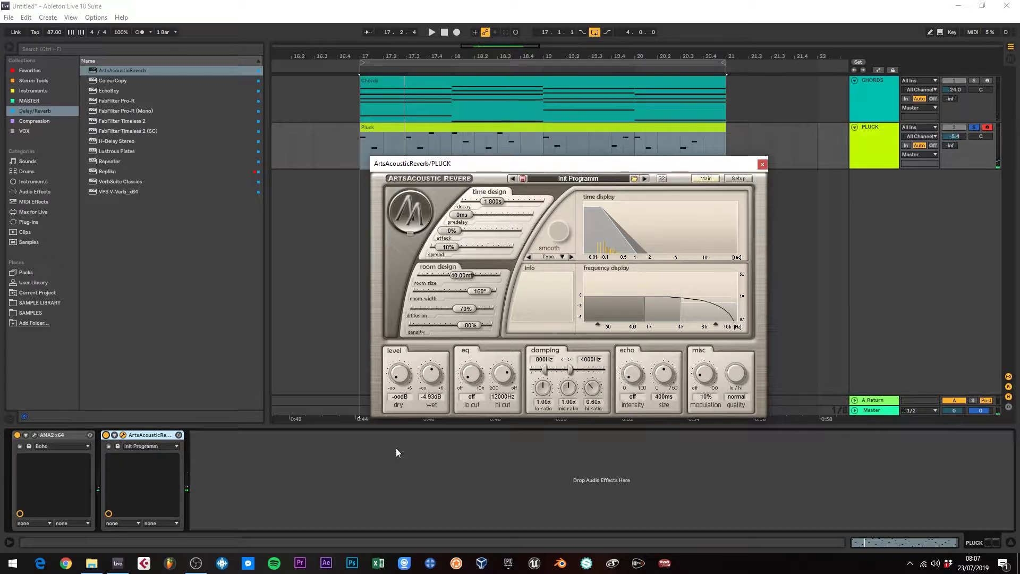
Step: Set the reverb's dry level to about -0.07 dB and wet level to about -5.26 dB, comparing against the bypassed sound during playback
drag(407, 393, 421, 296)
key(space)
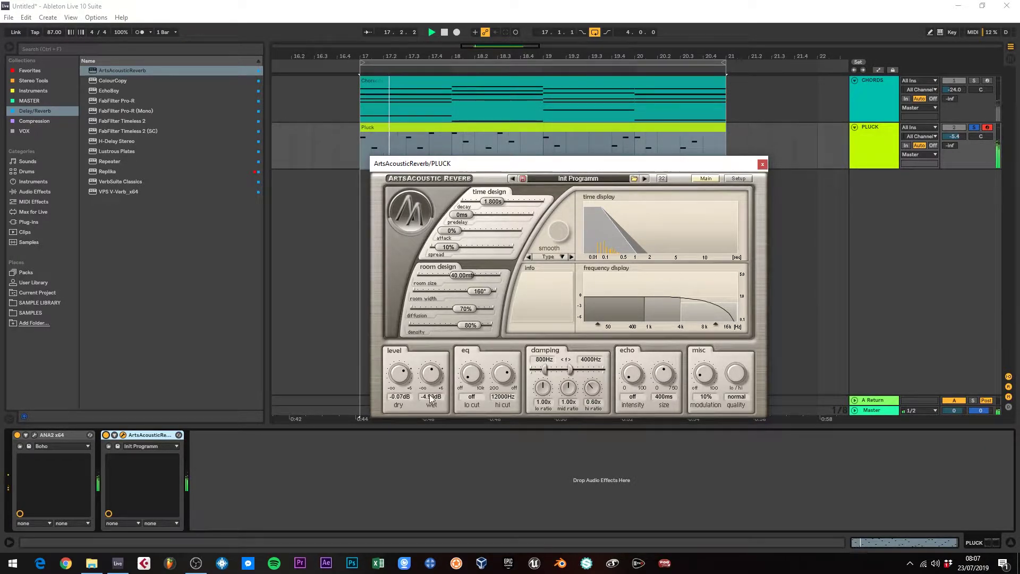
mouse_move(436, 377)
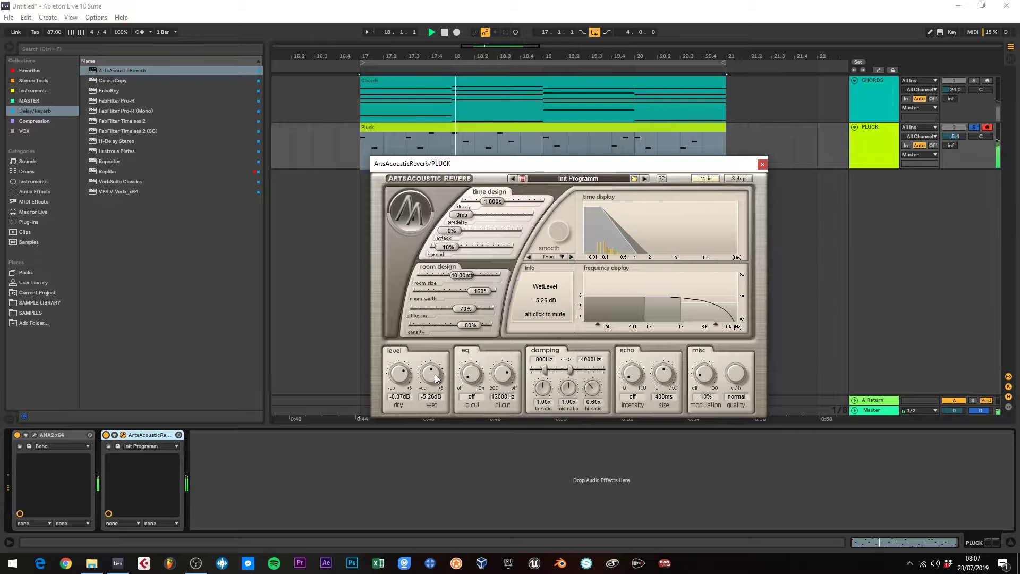
drag(436, 377, 435, 379)
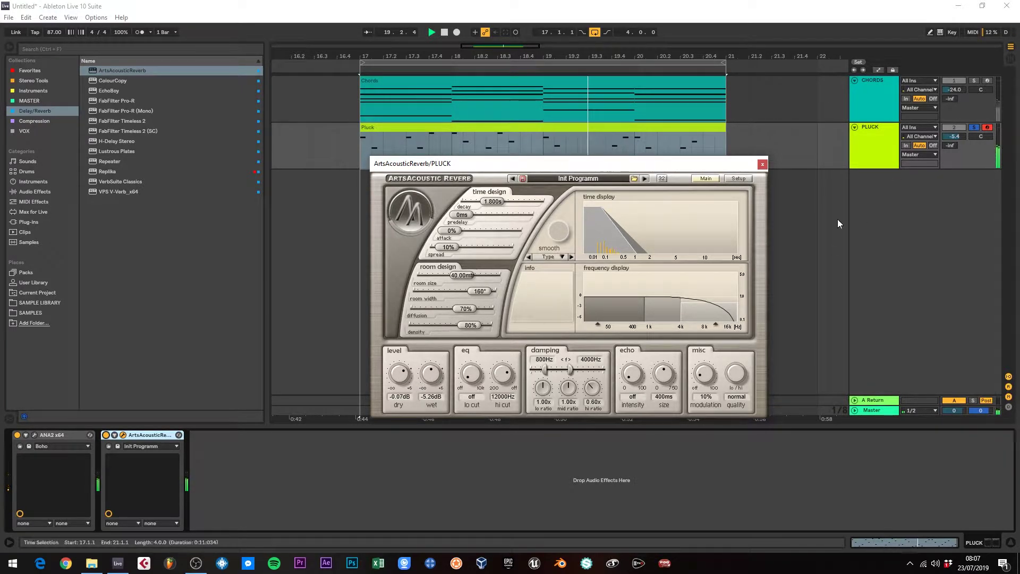
click(106, 435)
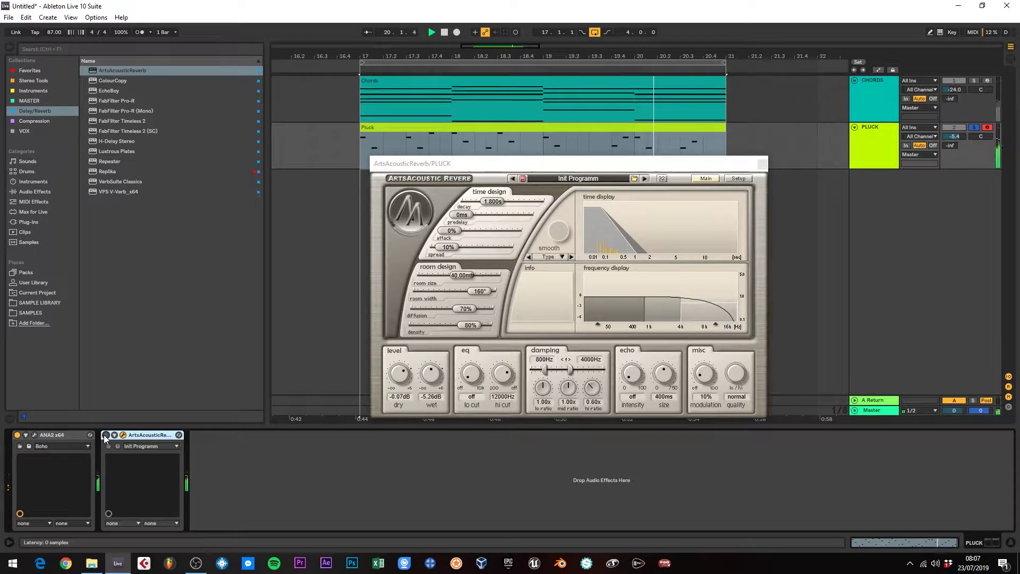
click(106, 435)
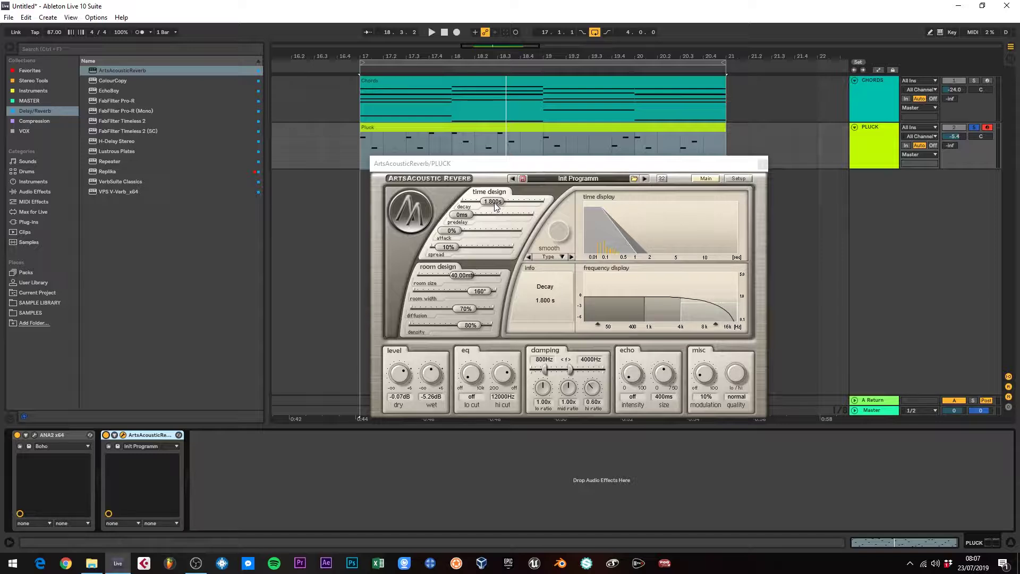
Step: Audition shorter reverb decay times of about 0.694 s and 0.499 s, and shorten the decay further to about 0.460 s
drag(494, 203, 489, 209)
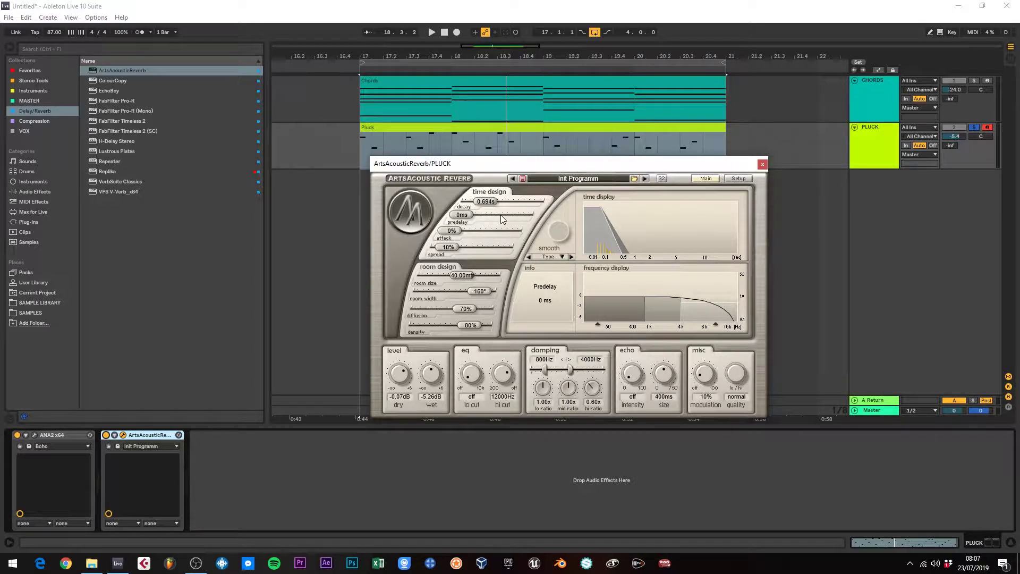
key(space)
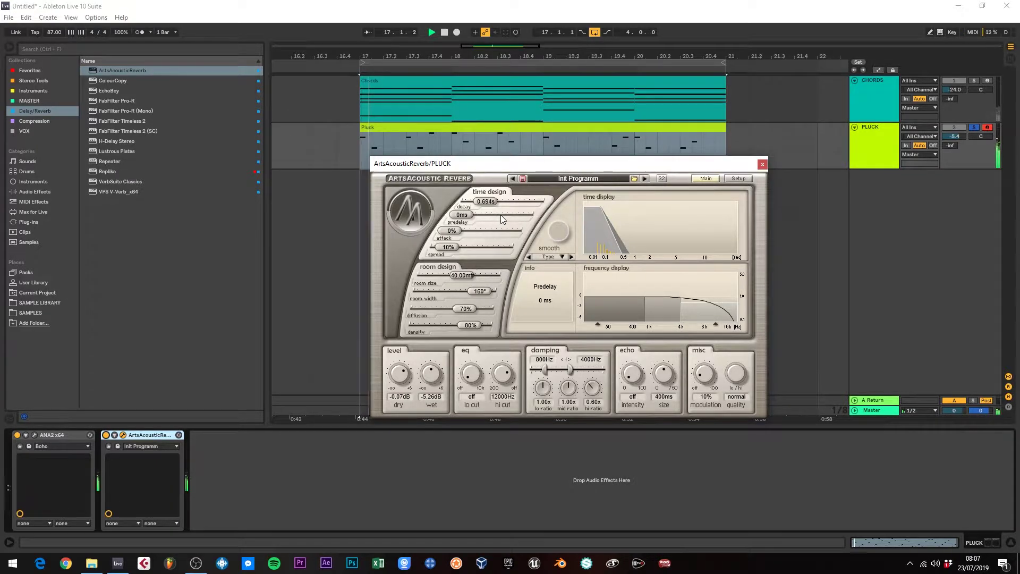
drag(490, 202, 489, 205)
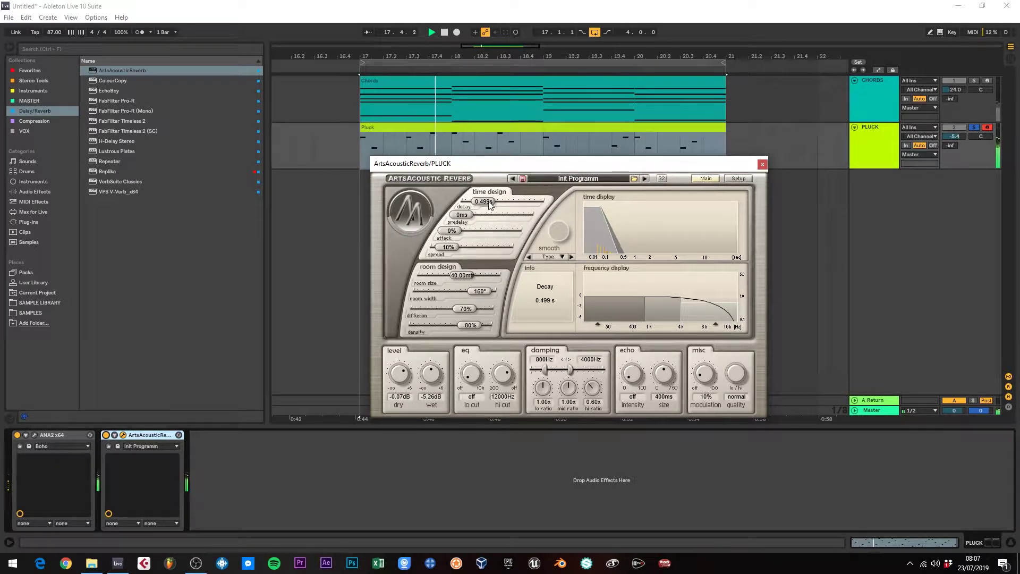
key(space)
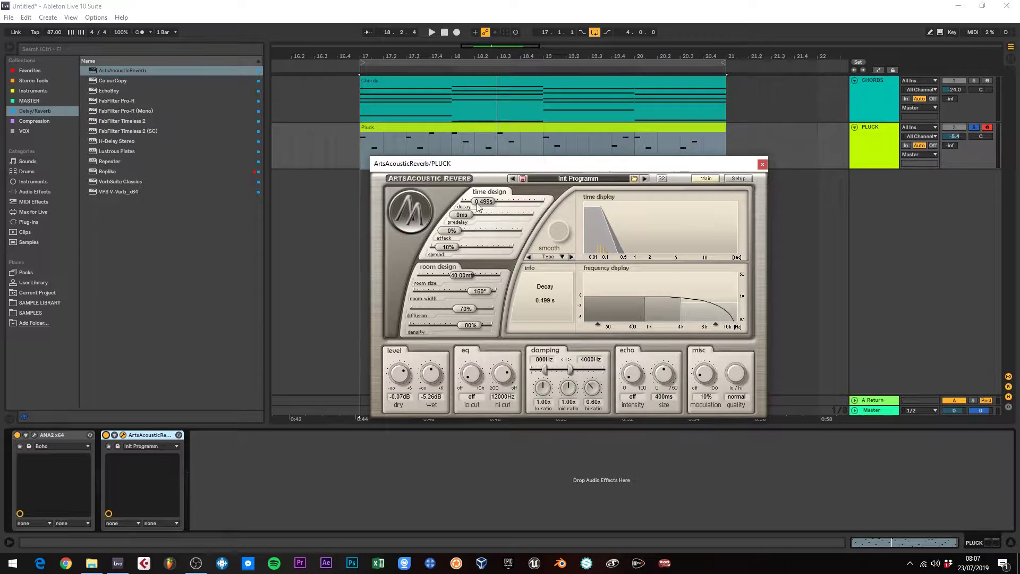
drag(484, 202, 488, 209)
drag(498, 161, 491, 158)
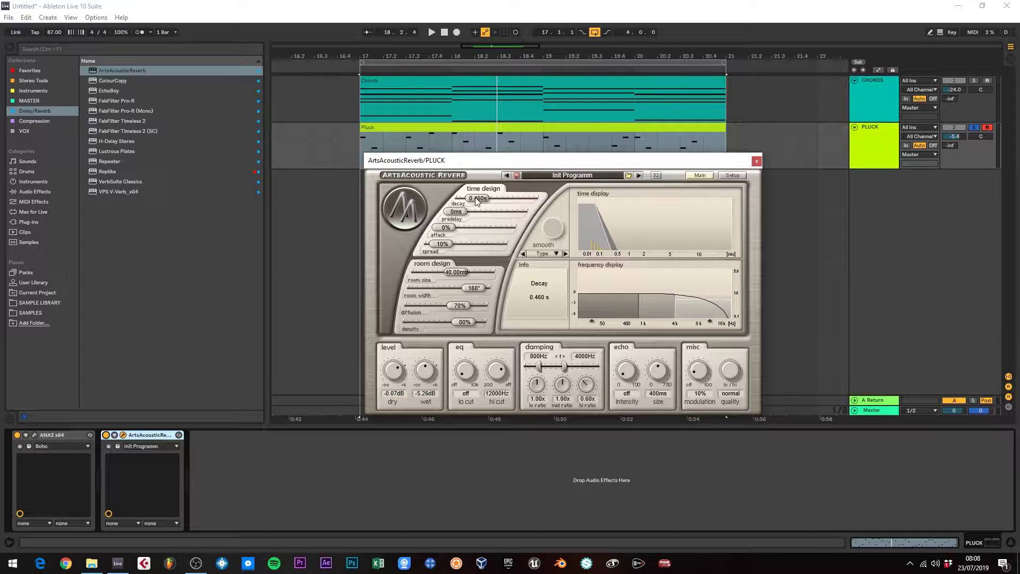
Step: Audition longer reverb decays of about 1.623 s and 2.760 s, and settle the decay at about 1.867 s
drag(478, 204, 488, 206)
key(space)
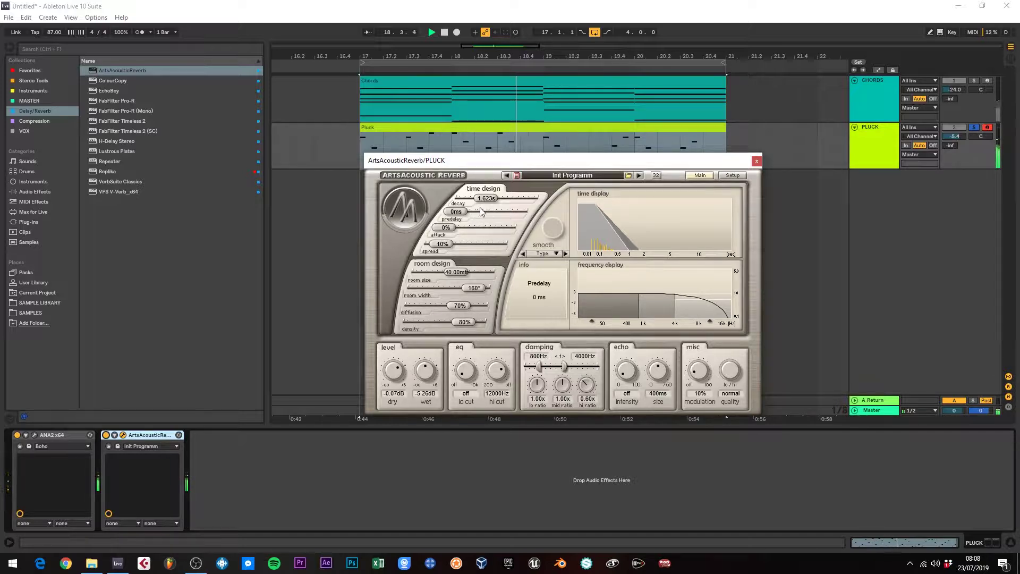
drag(488, 205, 491, 207)
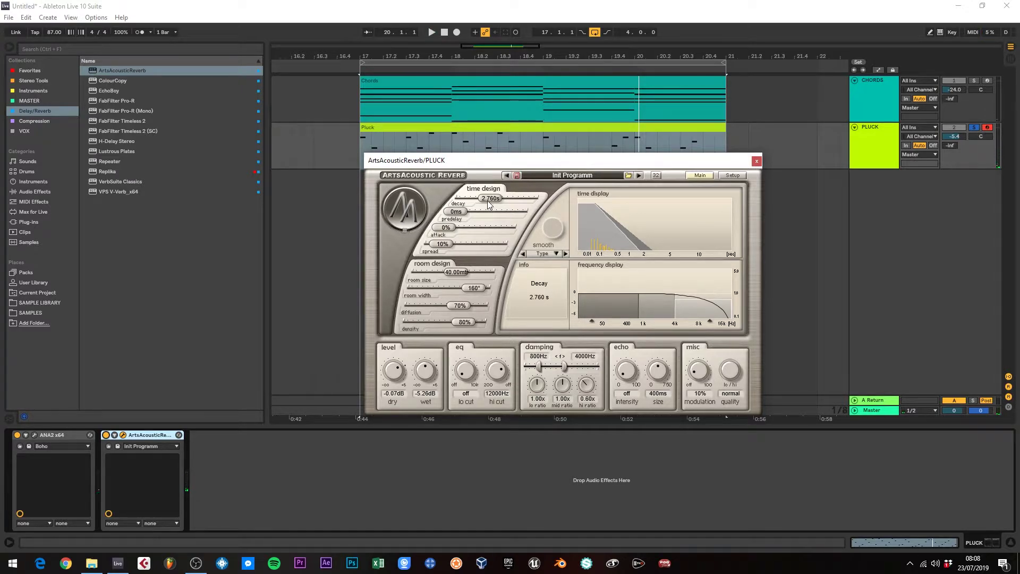
drag(488, 205, 489, 205)
key(space)
drag(489, 205, 485, 208)
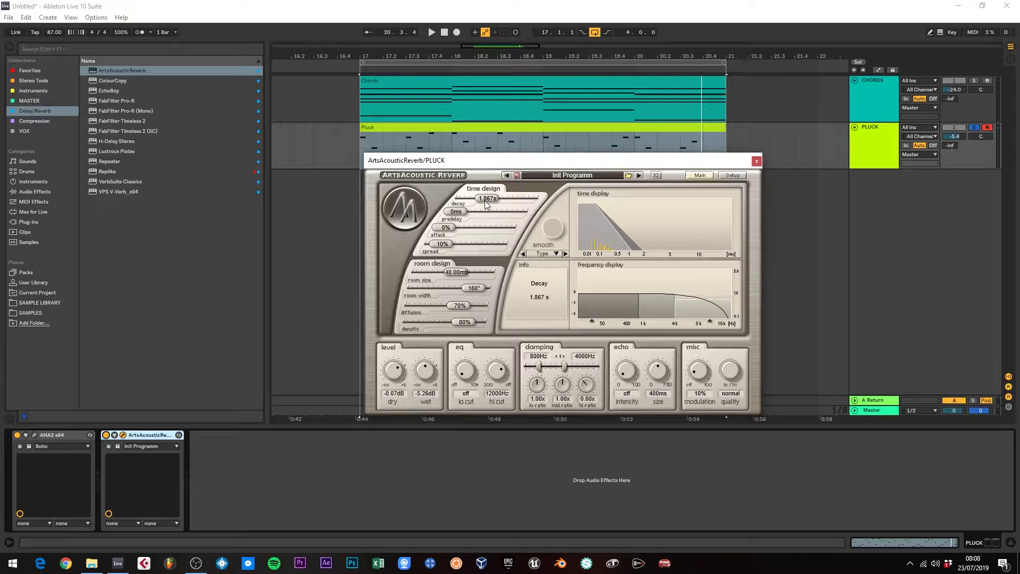
Step: Move ArtsAcousticReverb from the PLUCK track to the A return track and reselect the pluck clip
click(540, 309)
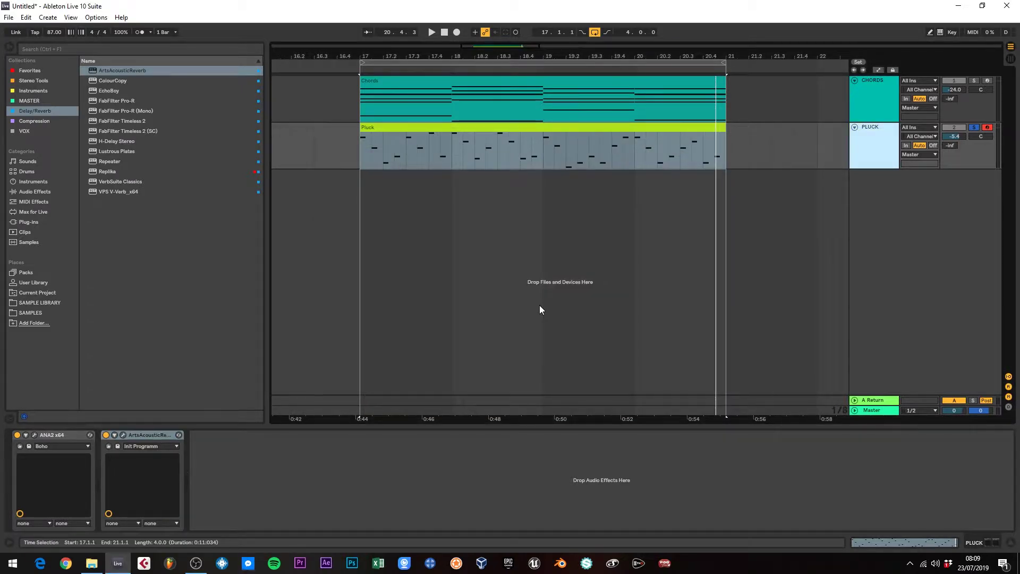
right_click(141, 436)
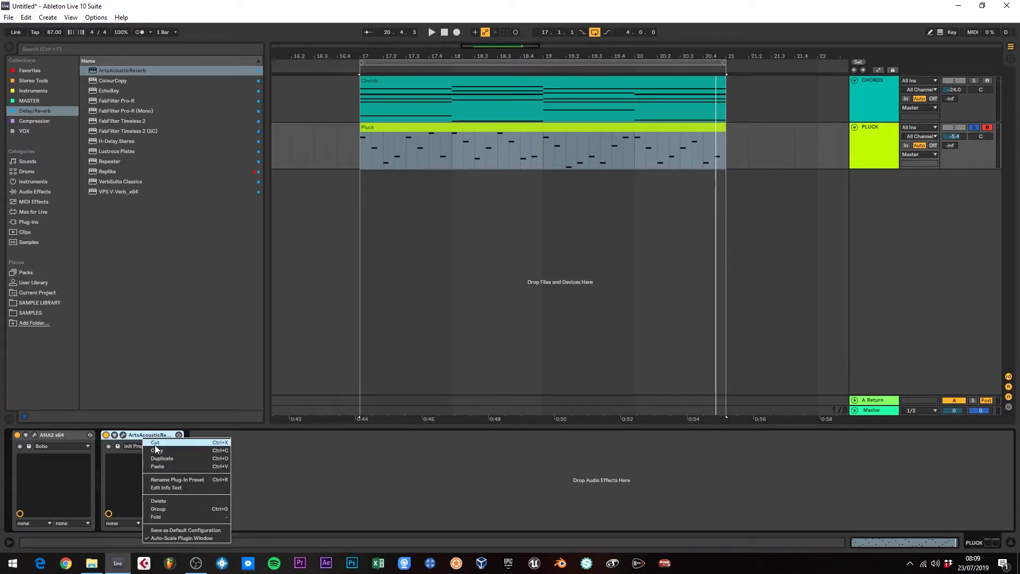
click(155, 444)
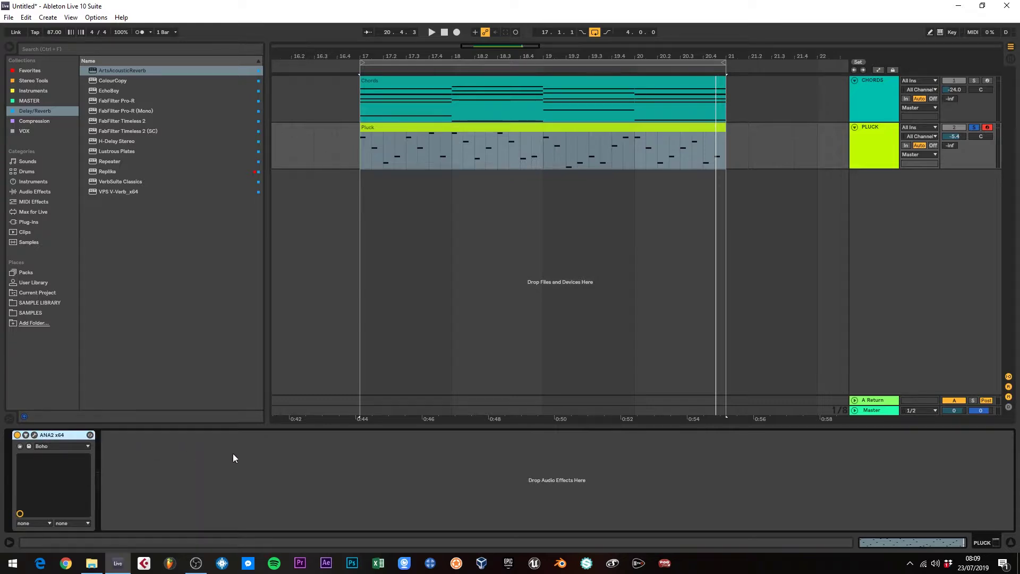
click(877, 404)
right_click(259, 485)
click(272, 488)
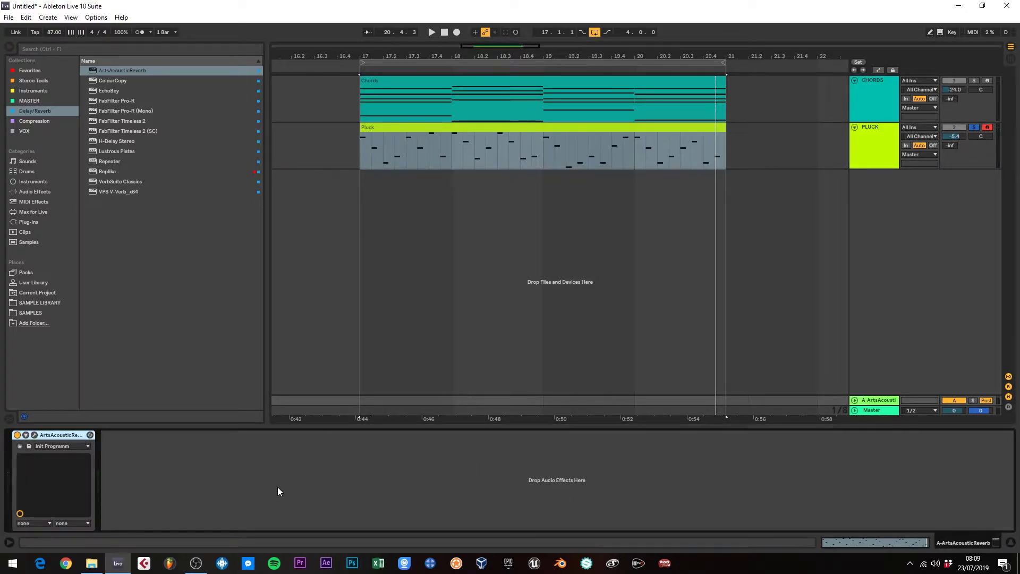
click(459, 132)
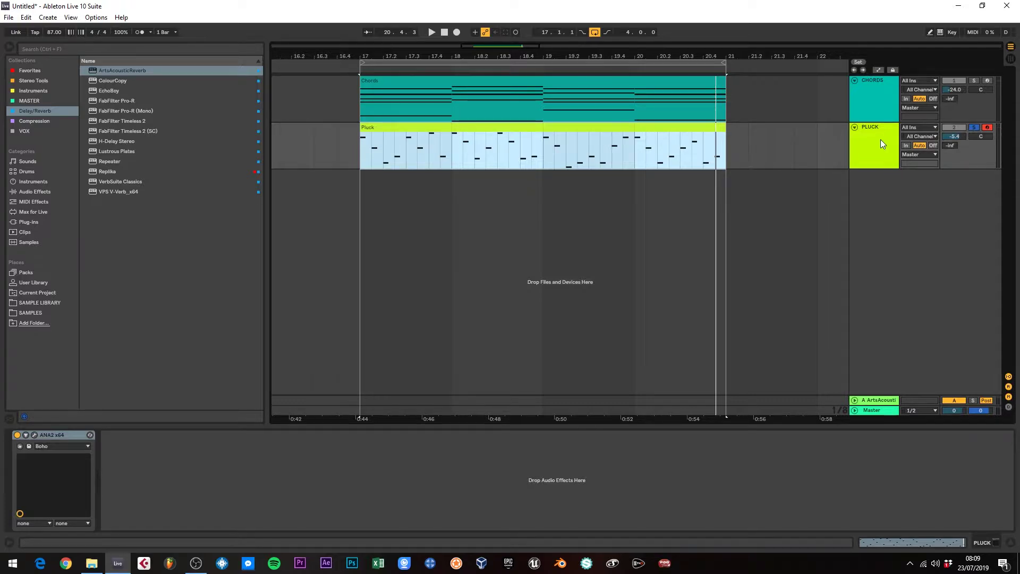
Step: Play the pluck clip dry, raise the PLUCK track's send to return A to 0 dB, and play it again
click(438, 135)
key(space)
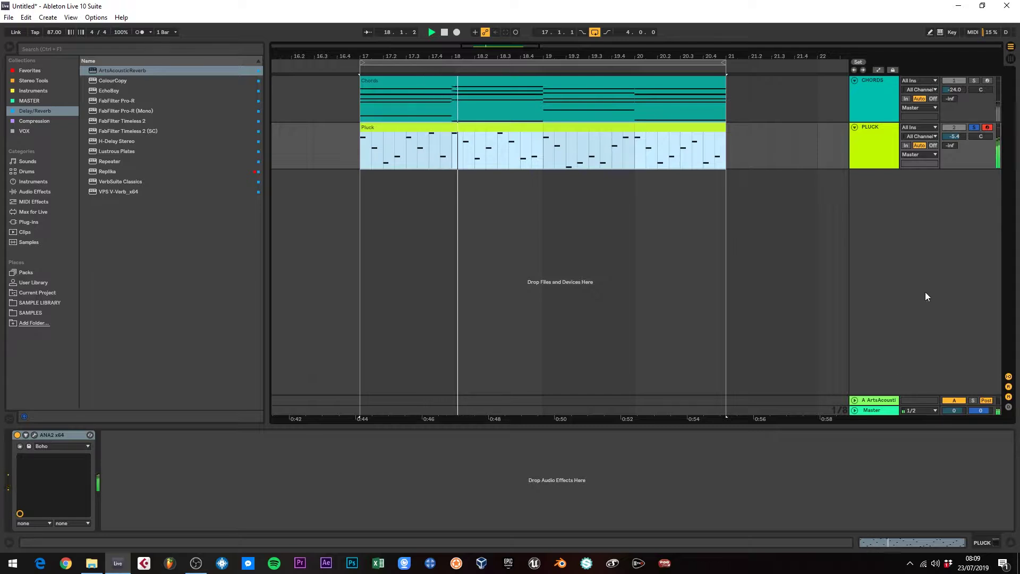
key(space)
click(949, 144)
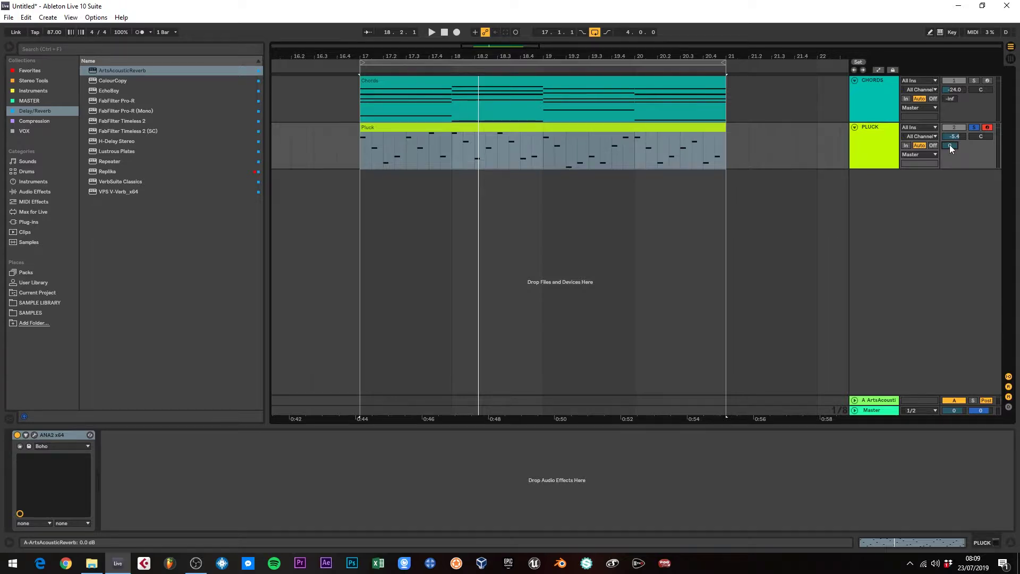
key(space)
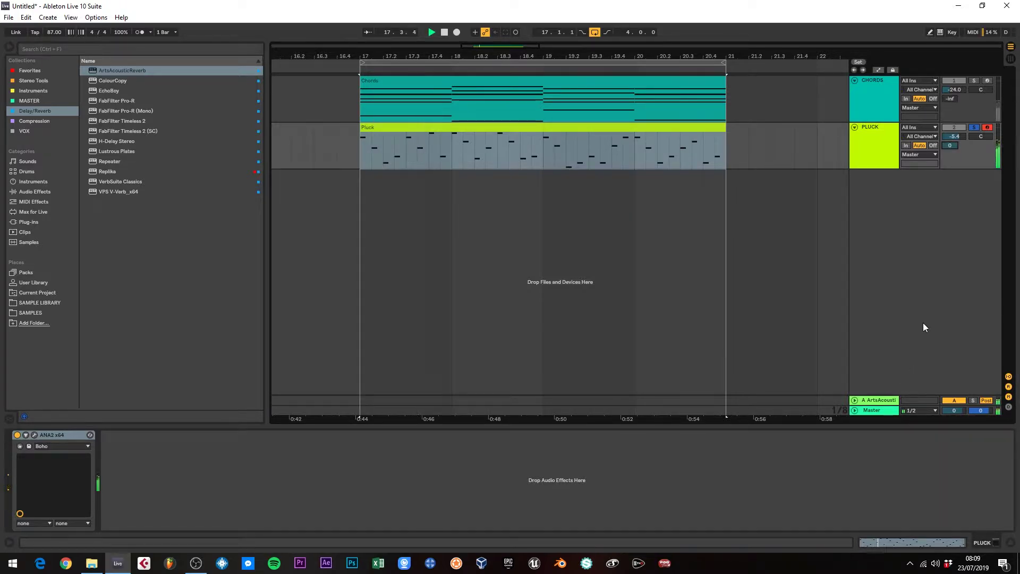
Step: Solo the A return track, expand it in the arrangement, and compare its device chain with the PLUCK track's
click(972, 400)
click(855, 400)
click(881, 377)
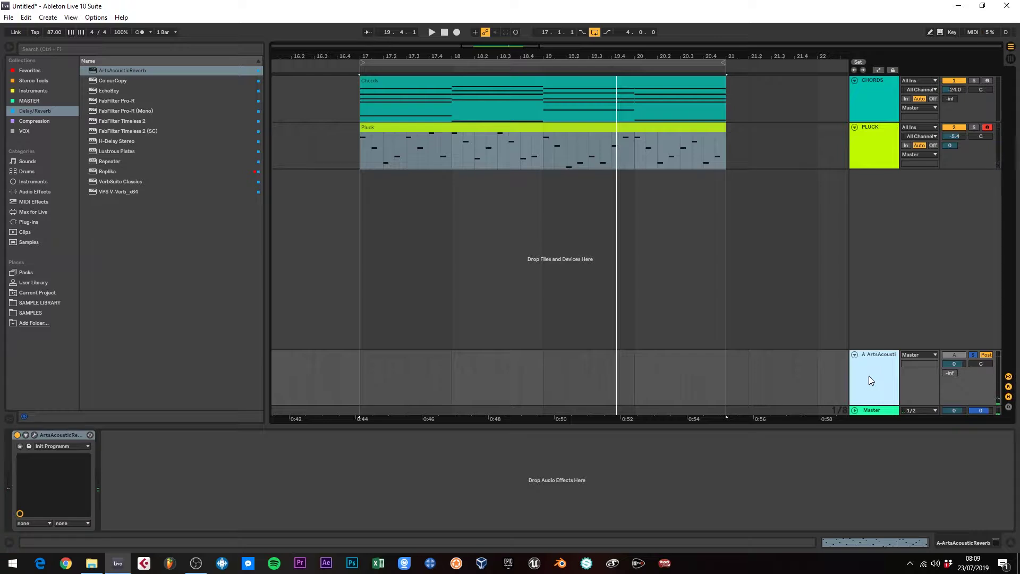
click(886, 137)
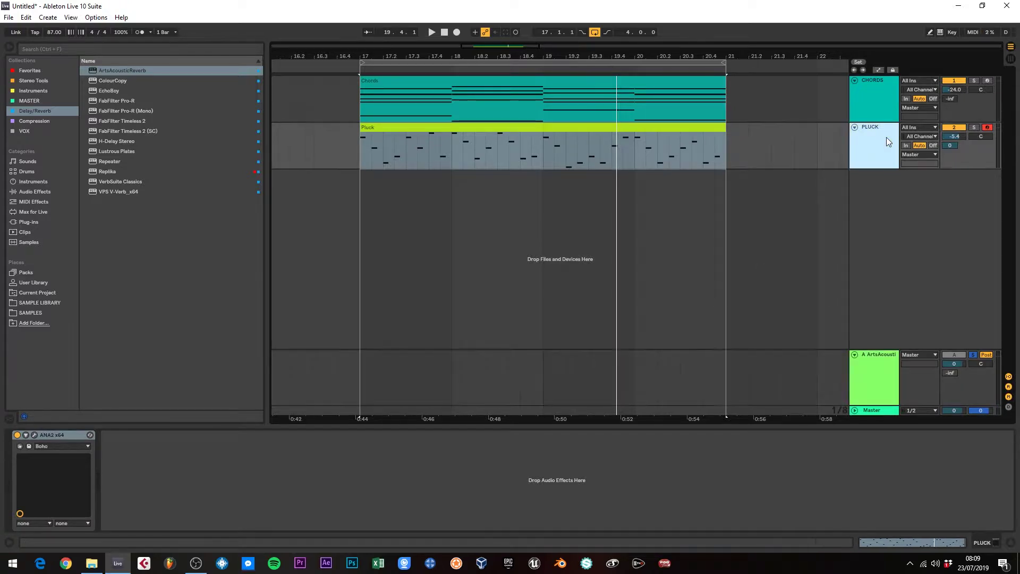
Step: Add Live 8 Compressor from the Compression collection after the reverb on the A return track
click(877, 352)
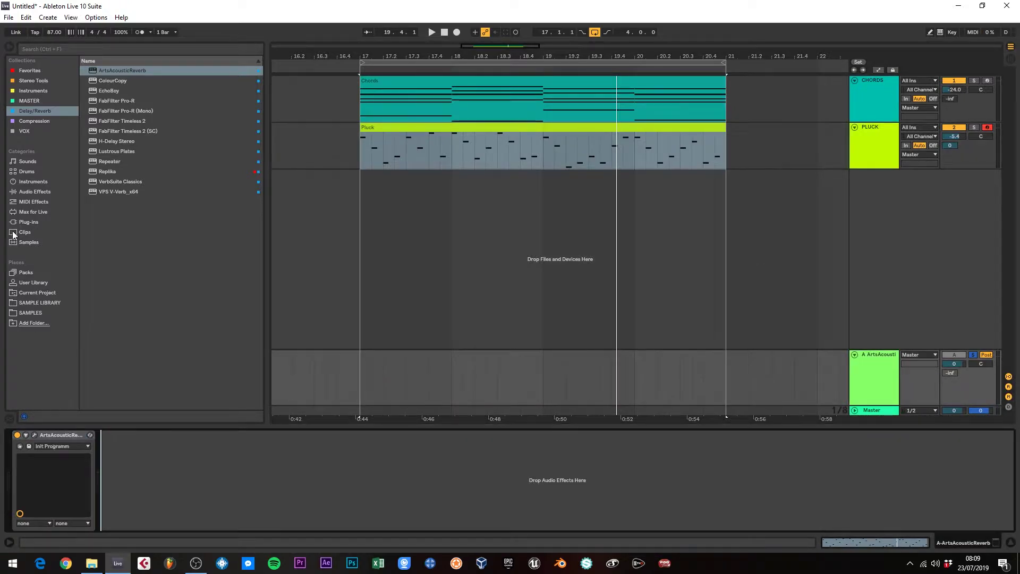
click(44, 121)
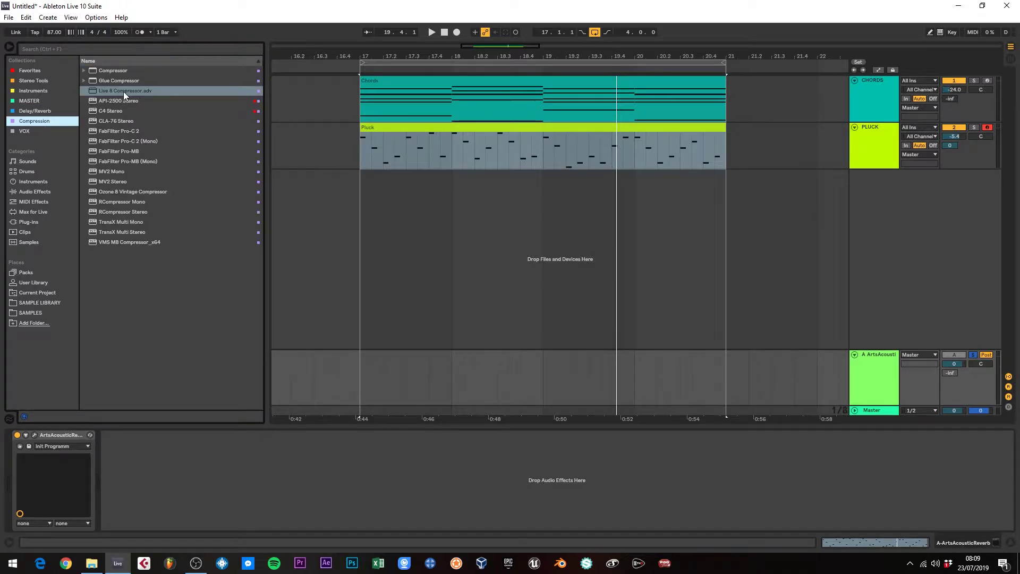
drag(124, 91, 152, 495)
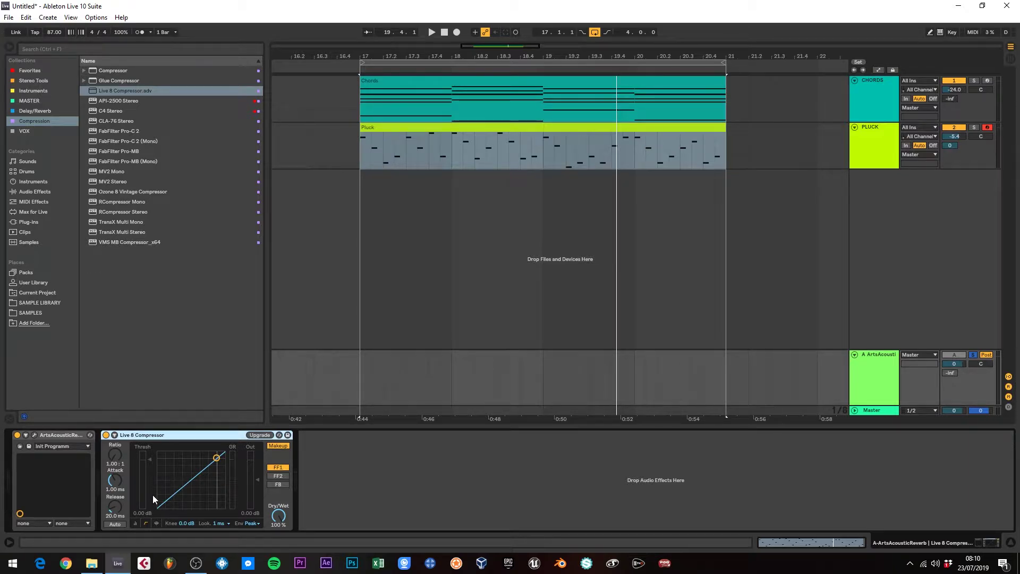
Step: Enable the compressor's sidechain and choose the PLUCK track as its audio source
click(115, 437)
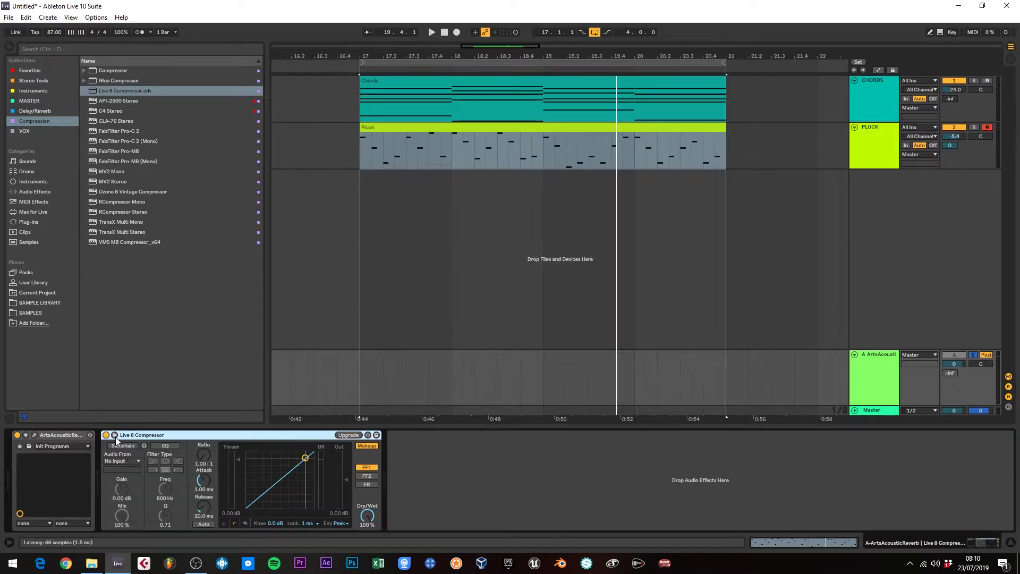
click(123, 445)
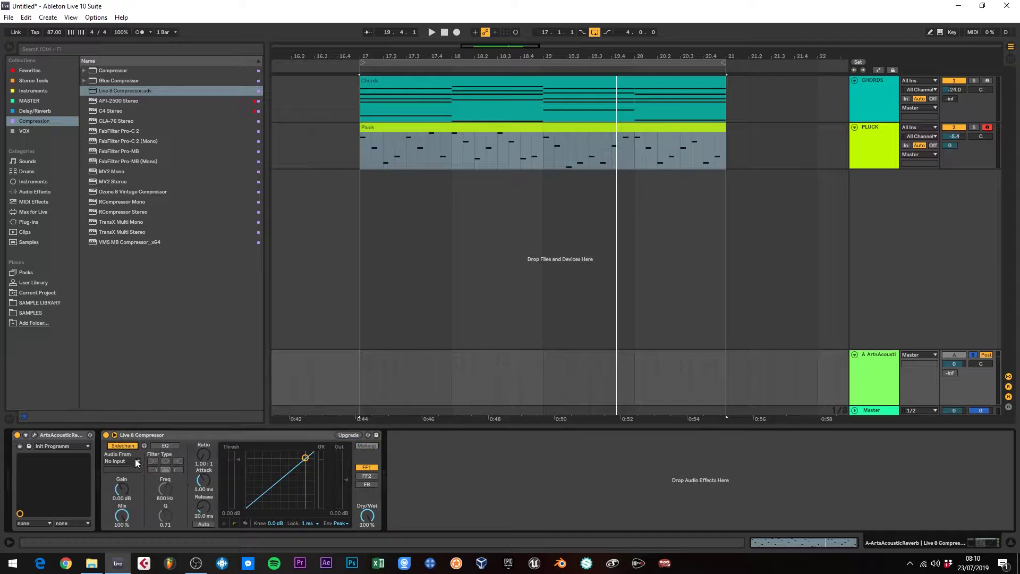
click(136, 462)
click(123, 478)
Step: Show the compressor's activity view and set the ratio to about 2.10:1 and the threshold to about -18.8 dB during playback
click(245, 523)
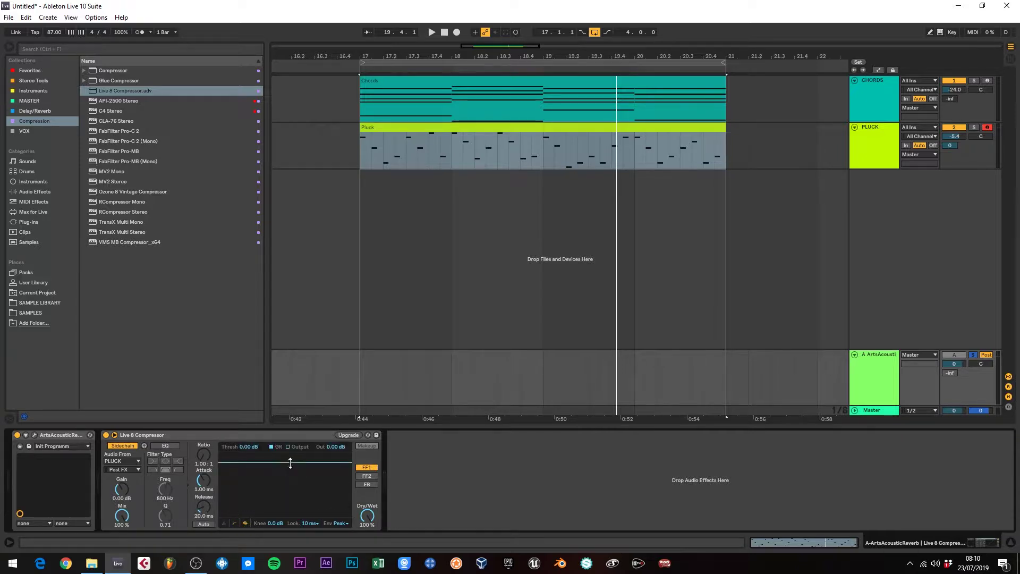
key(space)
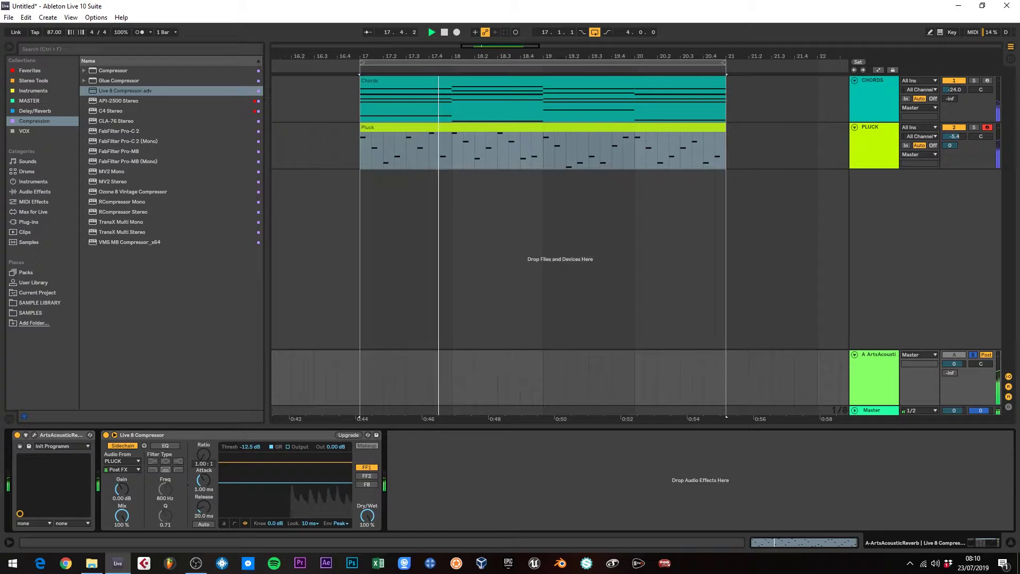
drag(205, 462, 206, 461)
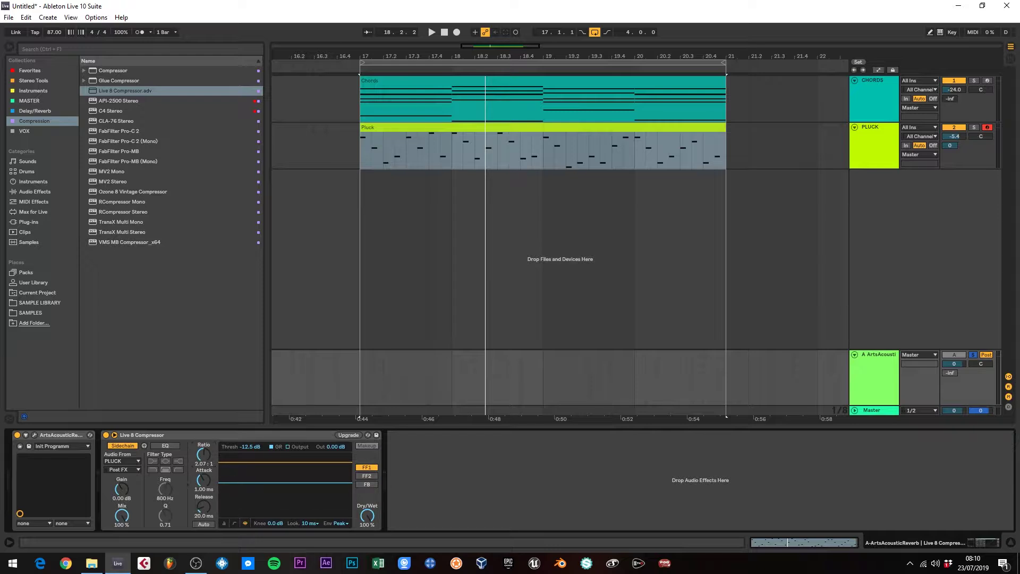
key(space)
drag(252, 481, 252, 491)
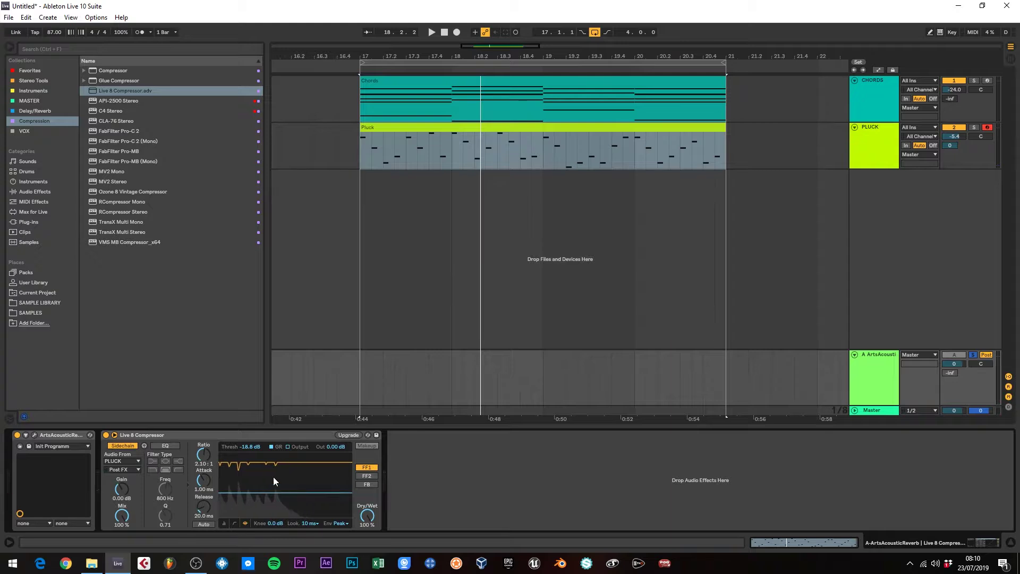
Step: Check the dry and wet levels of ArtsAcousticReverb on the A return track, and close the plug-in window
click(974, 355)
click(888, 360)
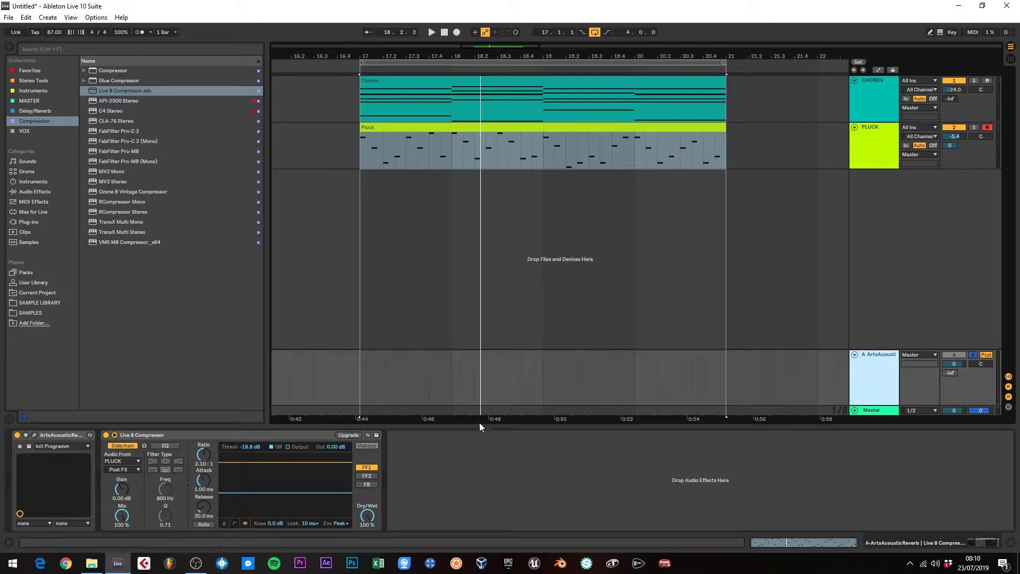
click(31, 435)
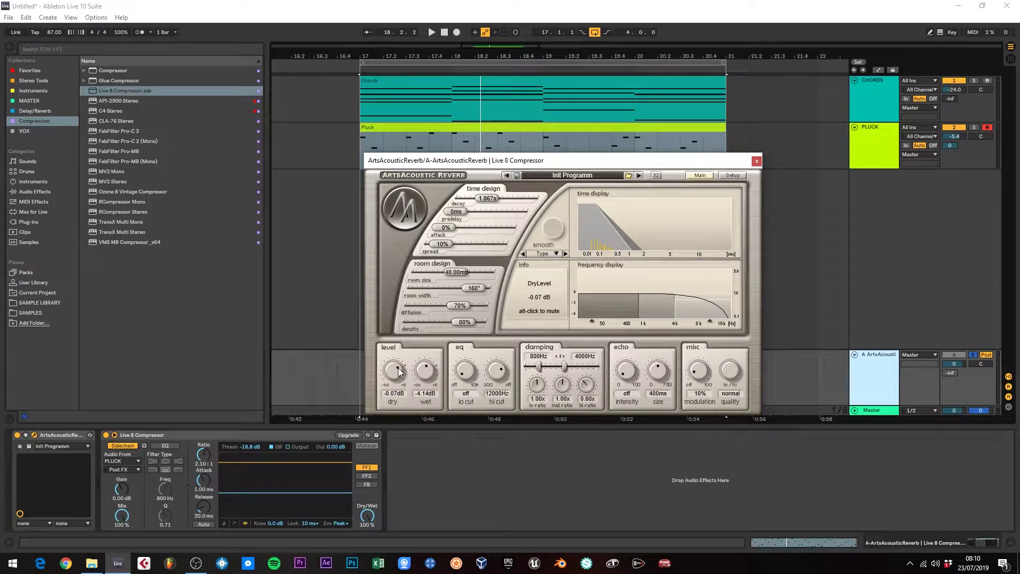
click(757, 161)
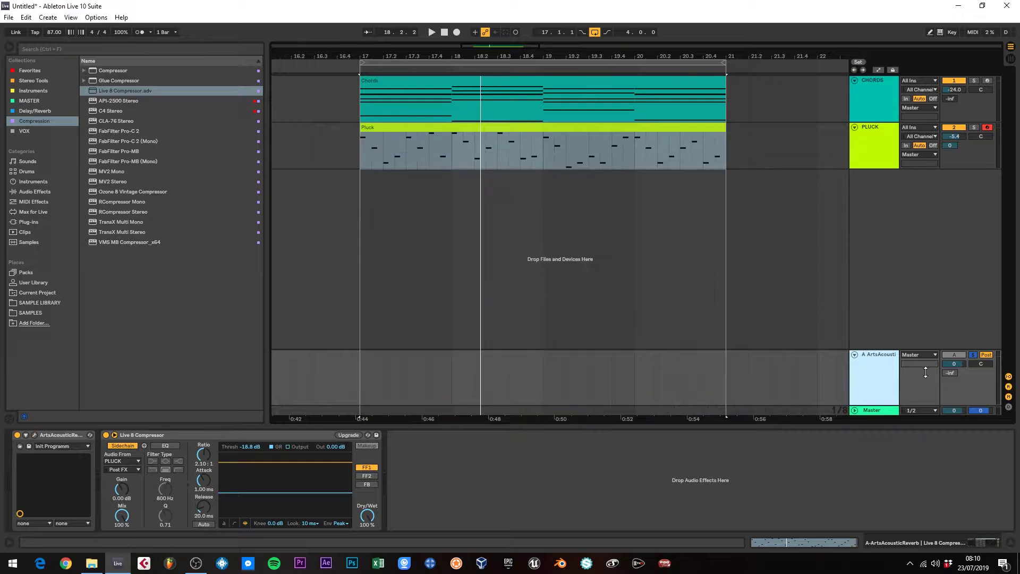
Step: Play the soloed A return track with CHORDS deactivated to hear the ducked reverb, and show its device chain
click(972, 354)
key(space)
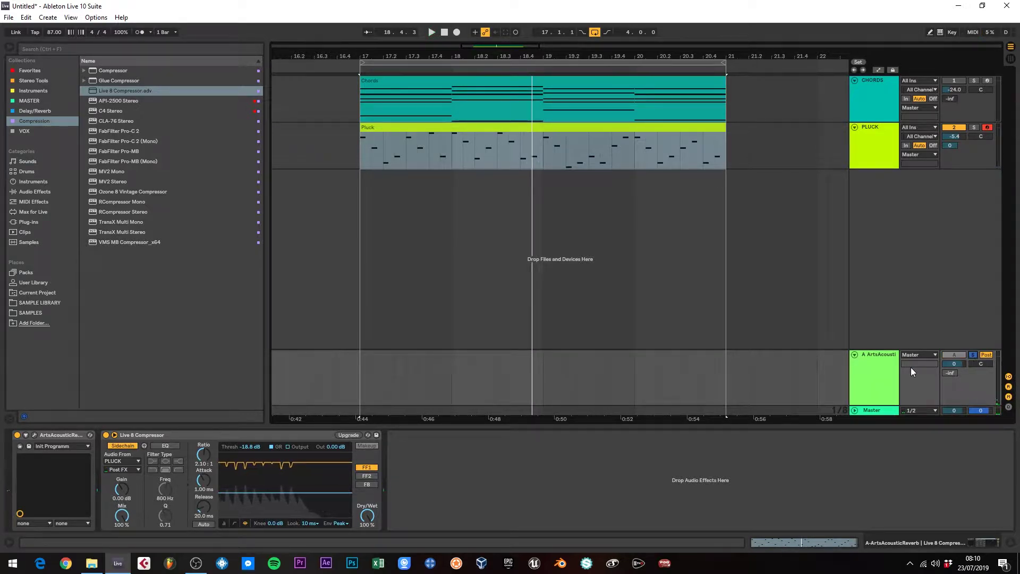
click(881, 368)
key(space)
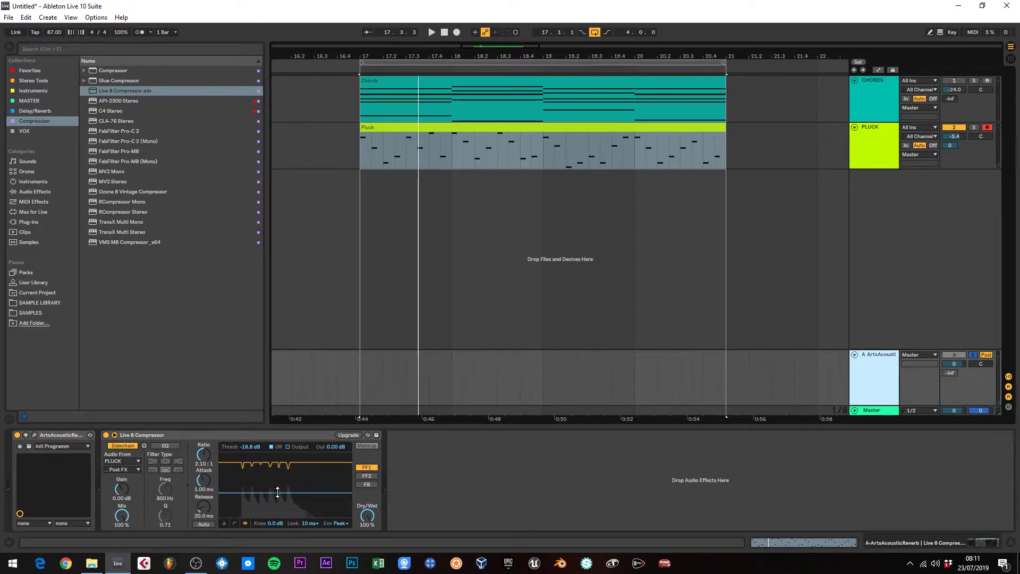
Step: Audition stronger and lighter ducking with compressor thresholds of about -34.0 dB, -24.1 dB and -35.0 dB
key(space)
drag(287, 492, 287, 506)
key(space)
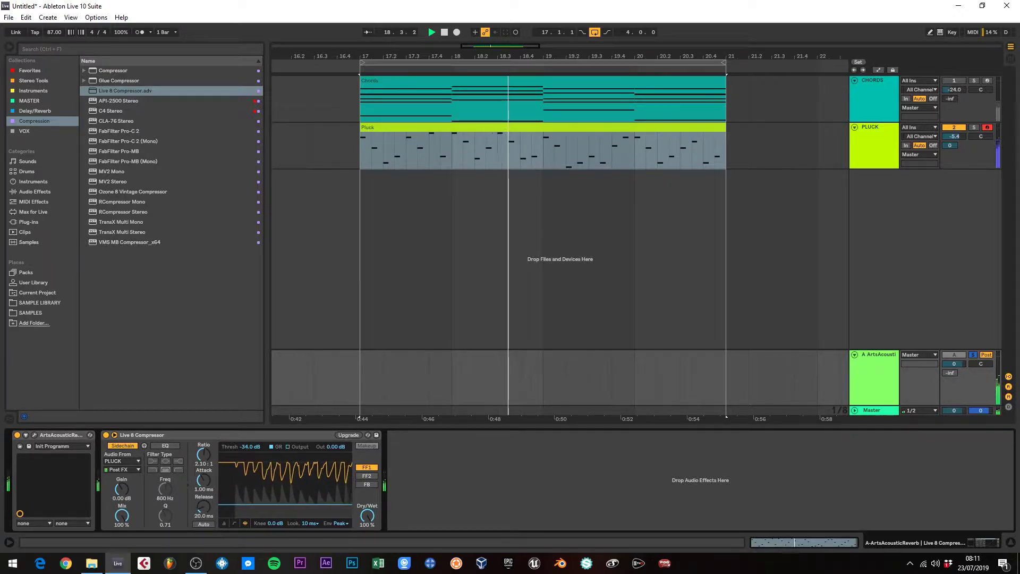
mouse_move(286, 506)
mouse_down()
mouse_move(287, 517)
mouse_move(287, 498)
mouse_up()
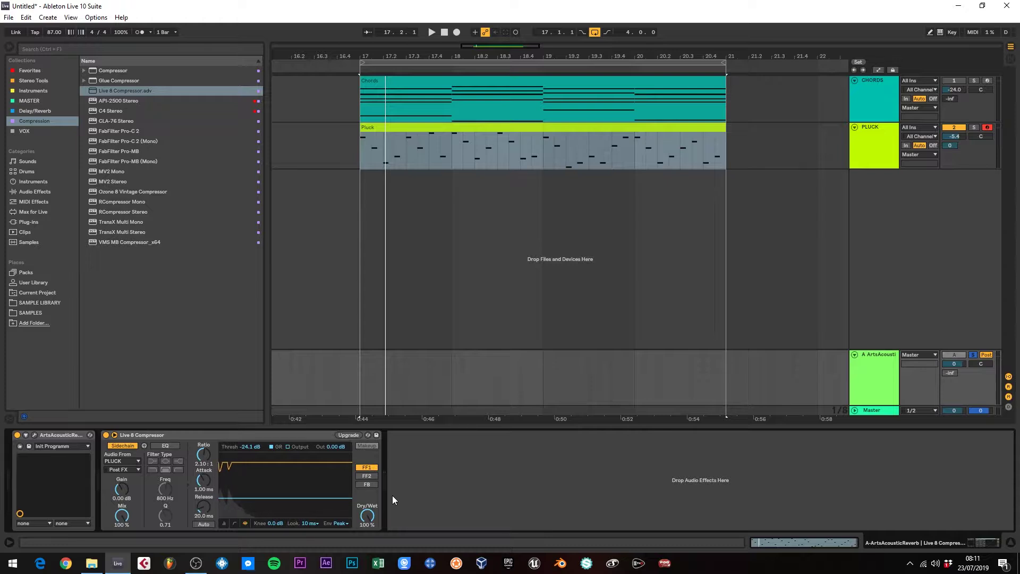
drag(288, 500, 288, 514)
key(space)
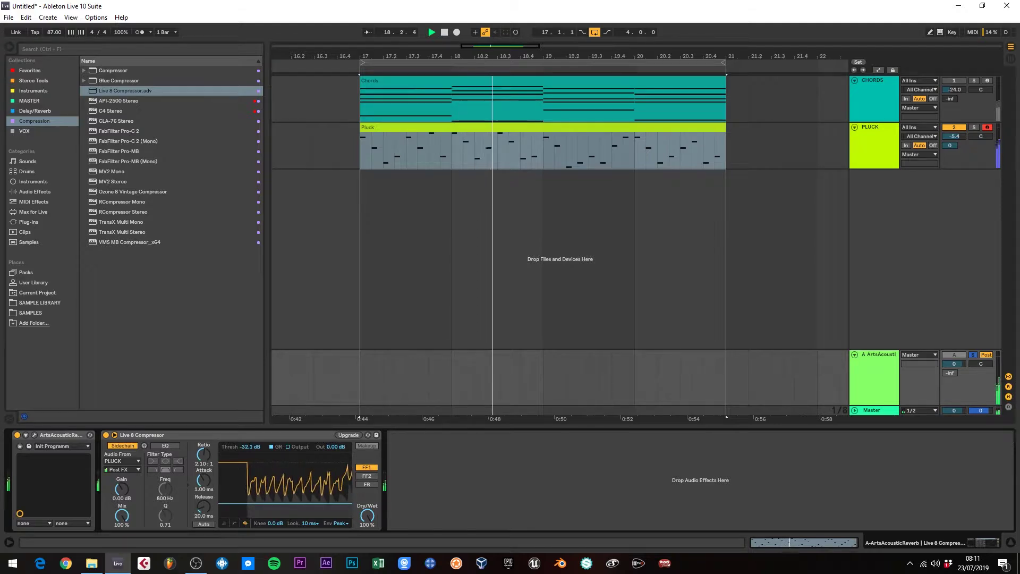
drag(288, 514, 295, 503)
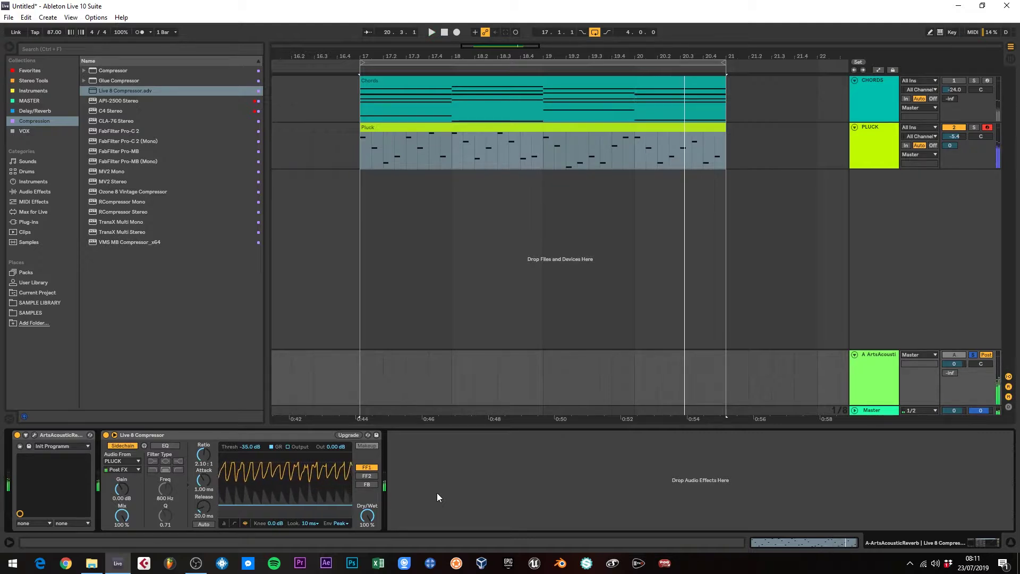
key(space)
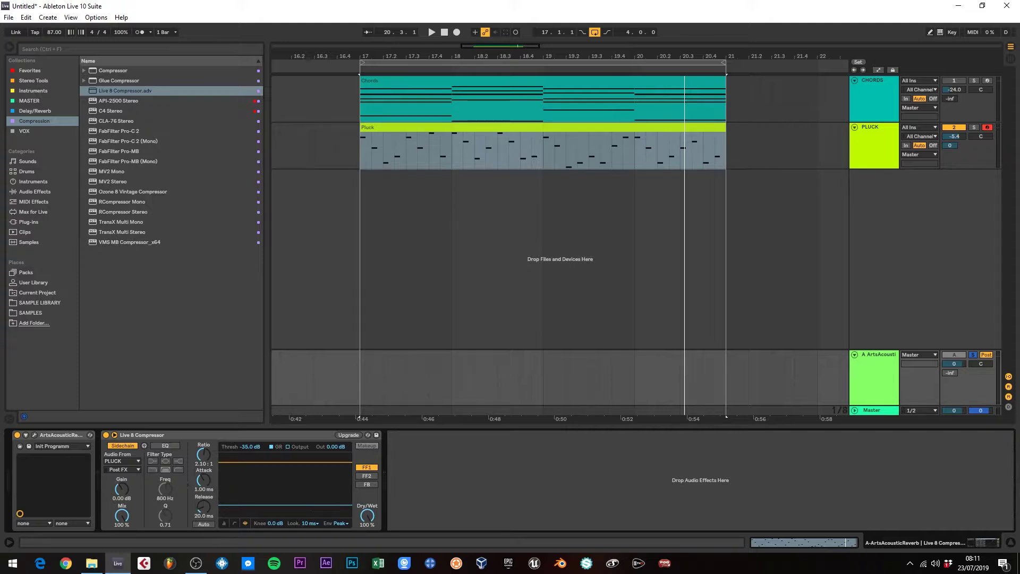
Step: Unsolo the A return track during playback and settle the compressor's threshold at about -19.7 dB
drag(286, 505, 286, 498)
key(space)
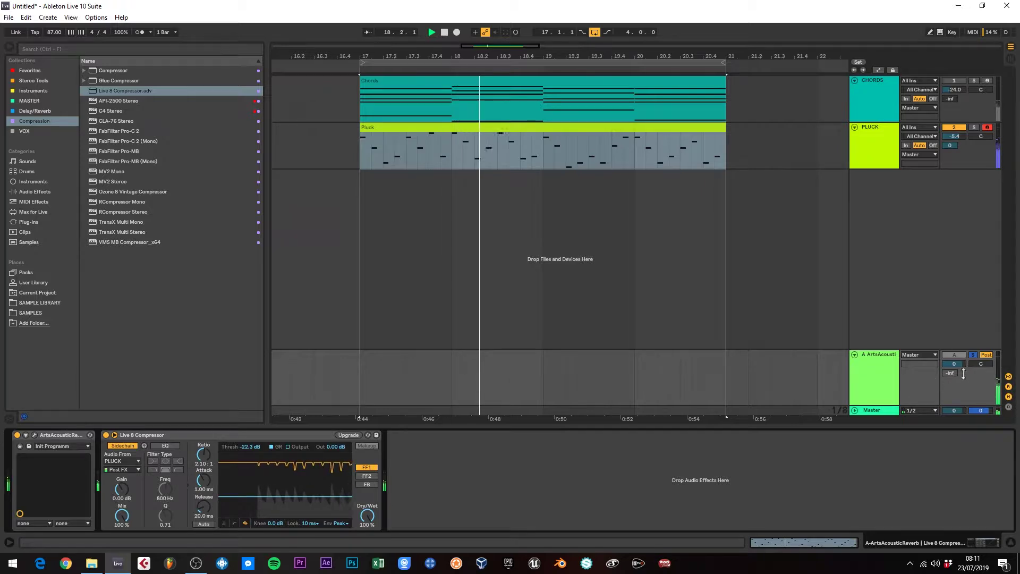
click(972, 355)
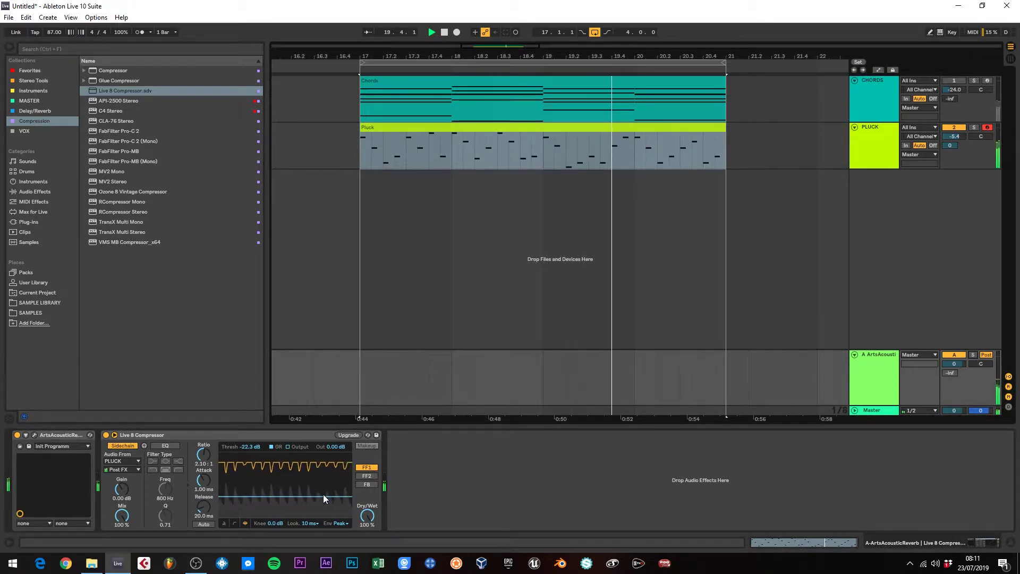
drag(323, 494, 282, 492)
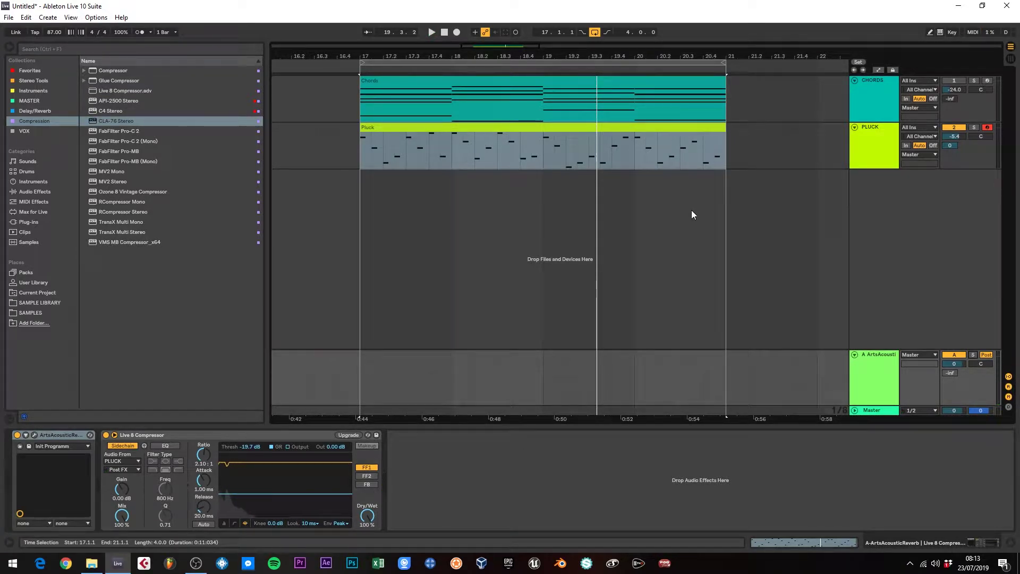
Step: Solo the PLUCK track, select its clip, and play it with the sidechained reverb return
click(572, 134)
click(975, 129)
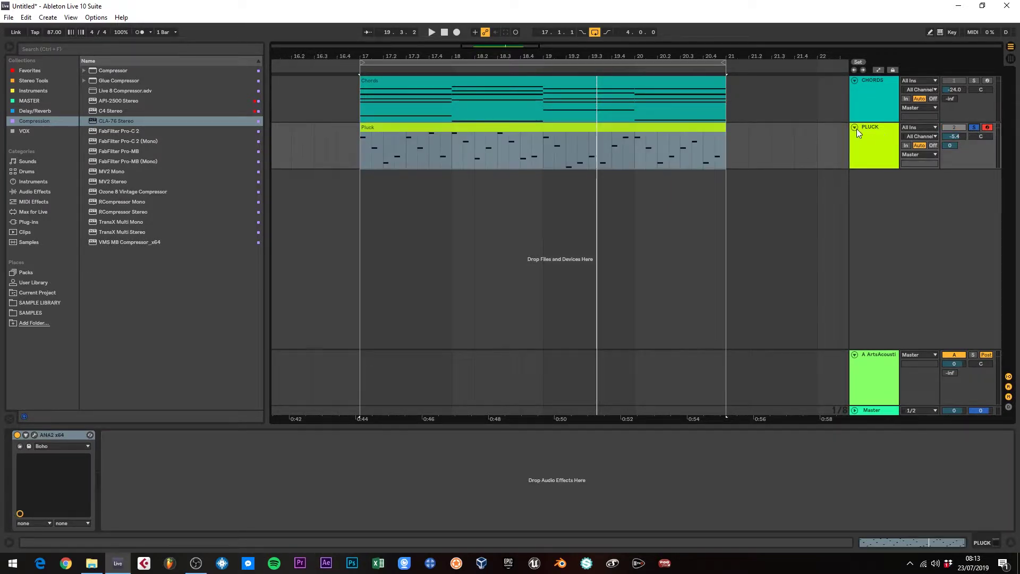
click(856, 128)
click(855, 127)
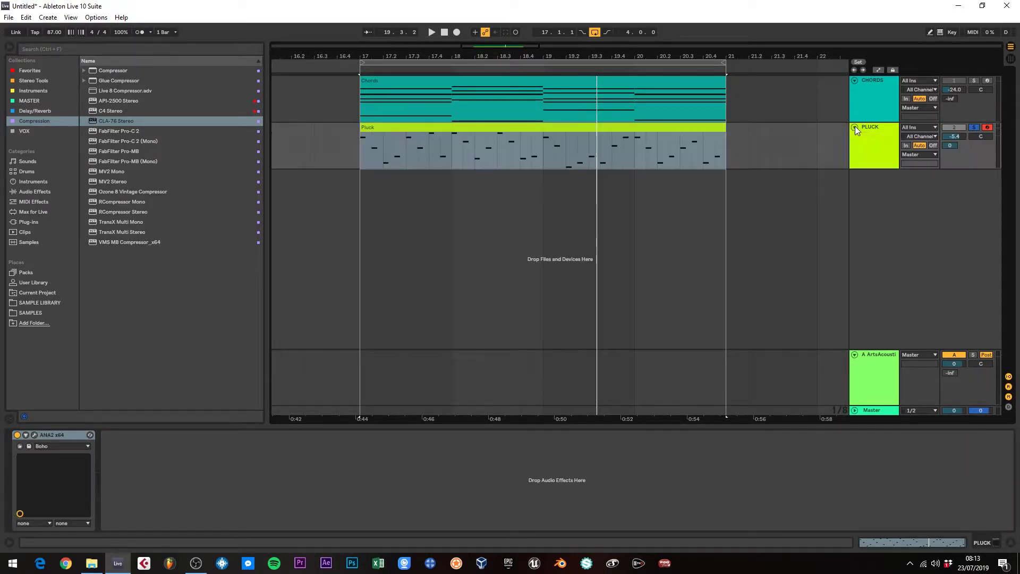
click(427, 127)
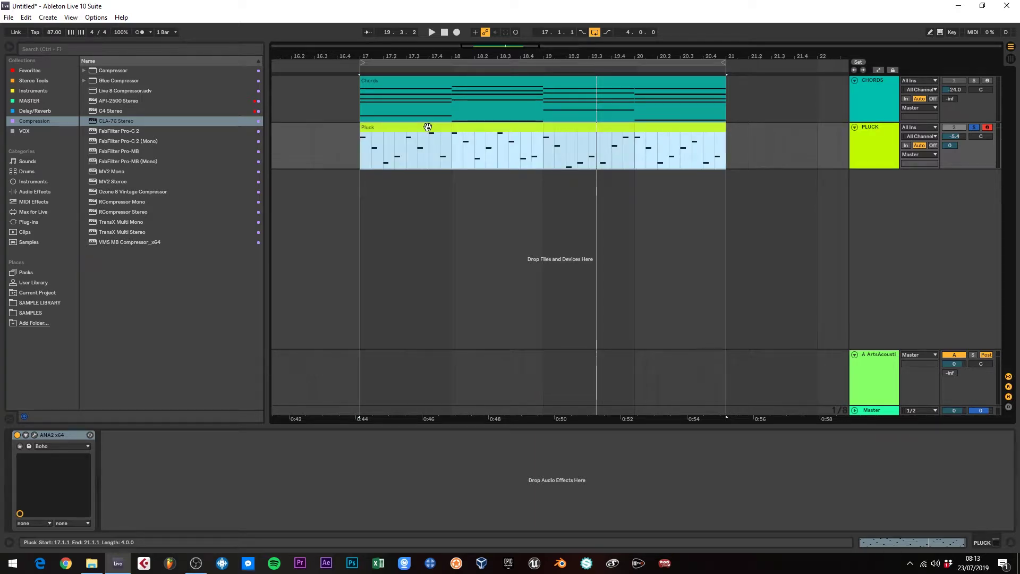
key(space)
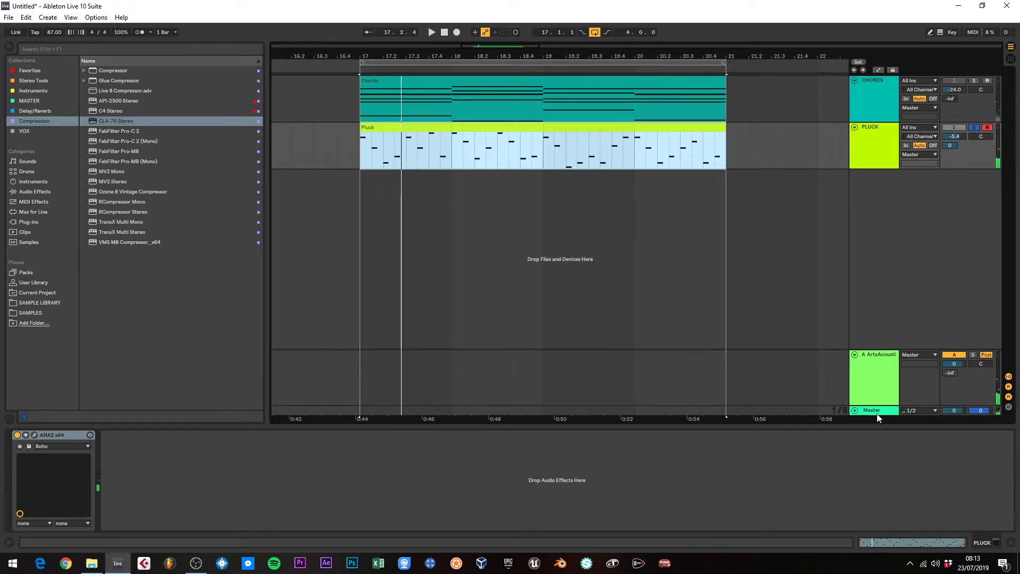
Step: Add FabFilter Pro-Q 2 from the Favorites collection after the compressor on the A return track
click(879, 360)
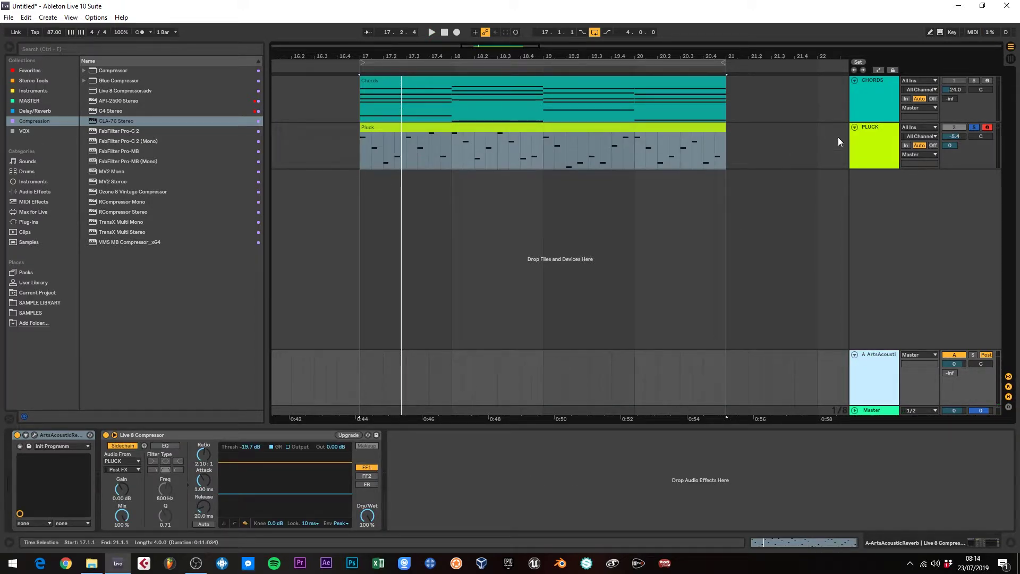
click(634, 132)
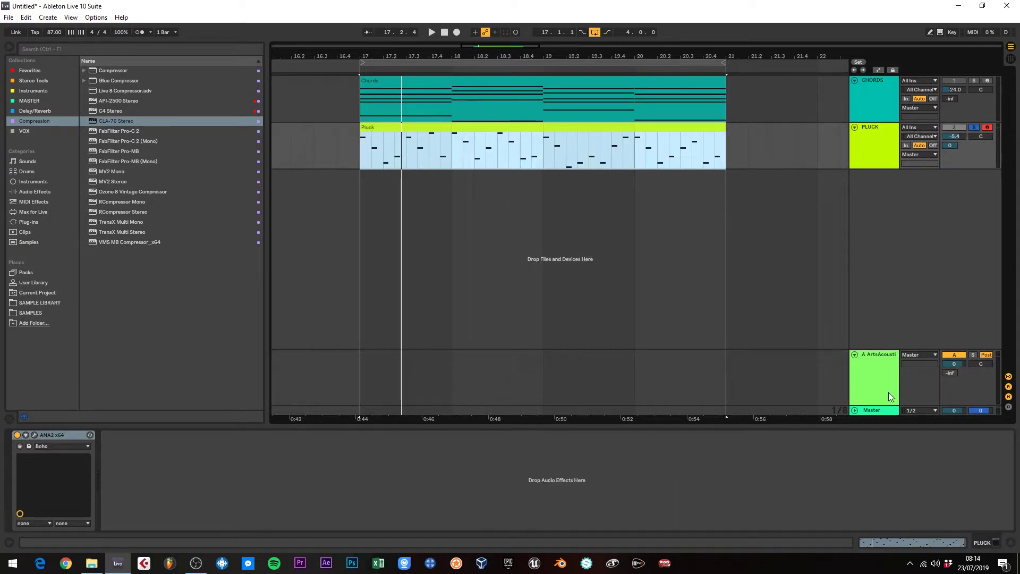
click(855, 380)
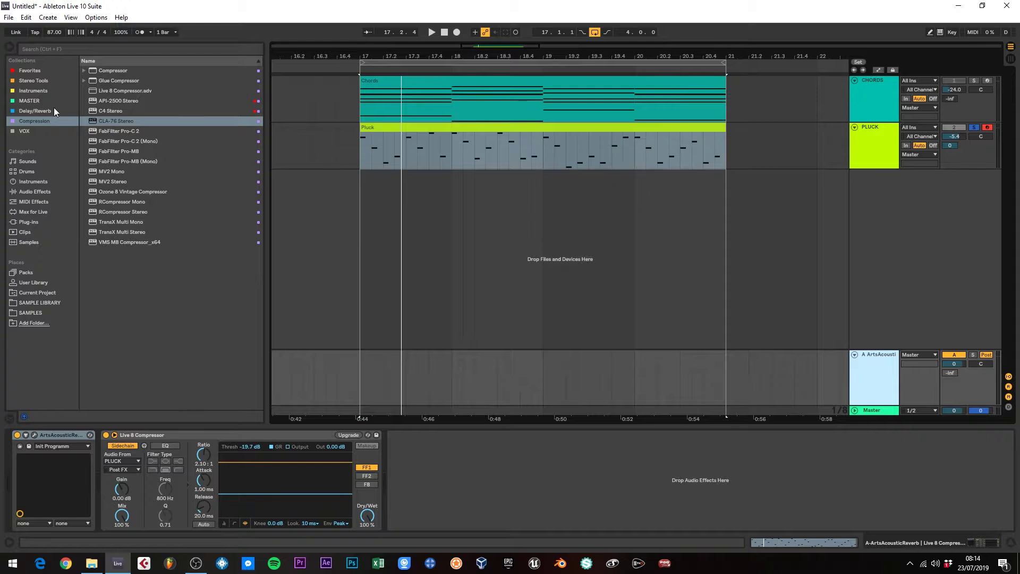
click(24, 70)
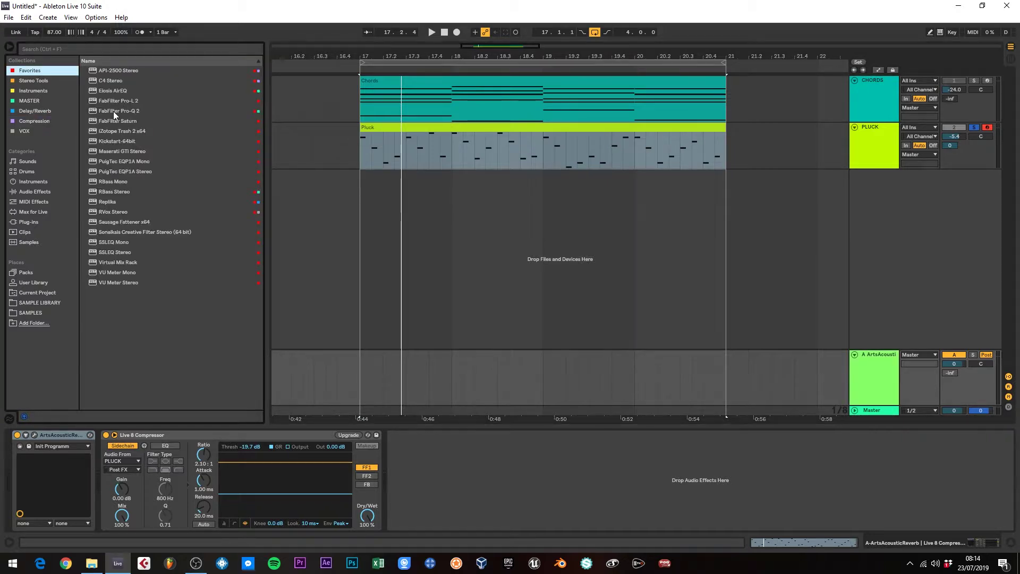
double_click(113, 112)
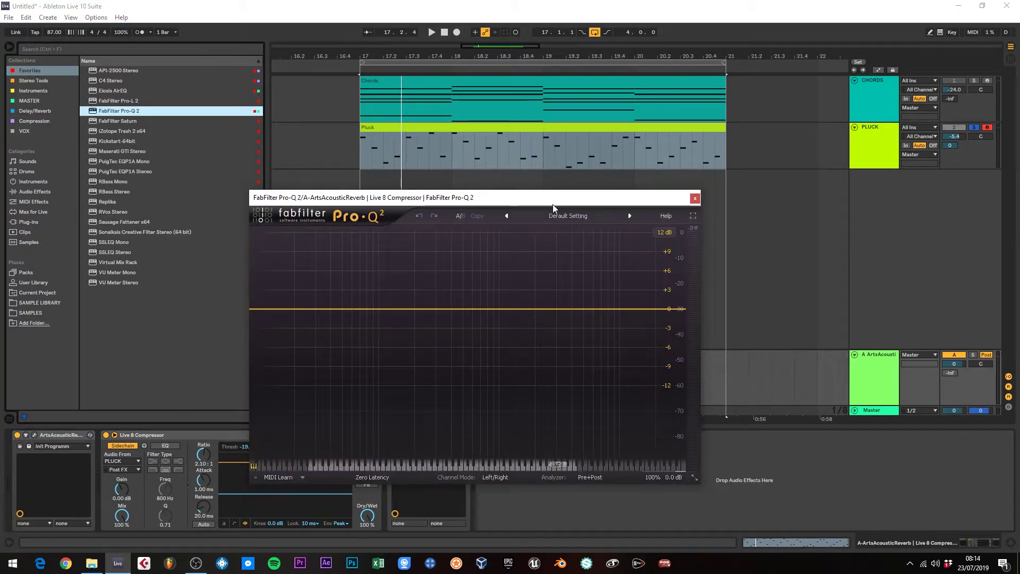
drag(553, 205, 567, 122)
Step: With the A return track soloed and playing, add a Pro-Q 2 low cut at about 394 Hz with an 18 dB/oct slope
click(972, 355)
key(space)
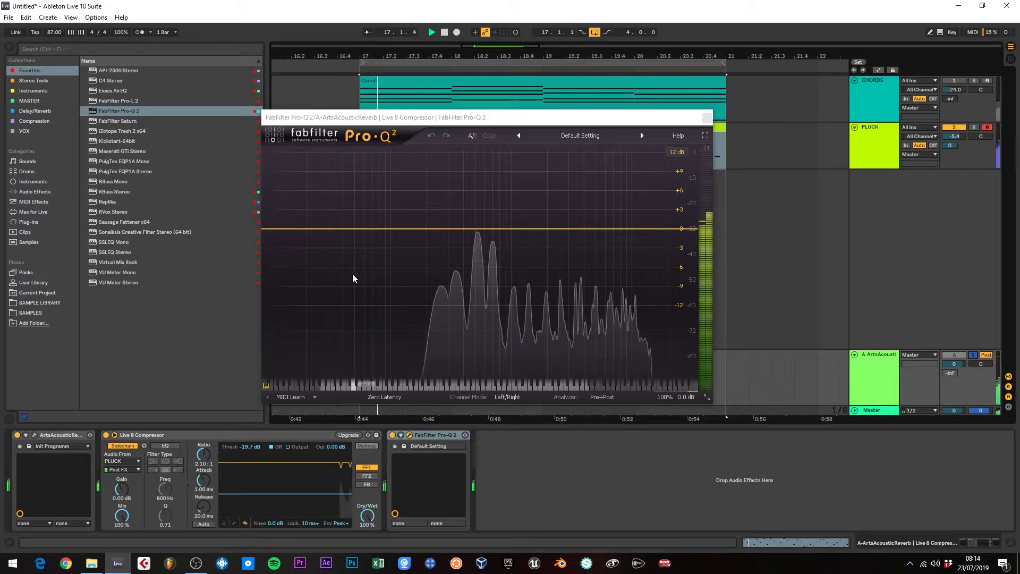
drag(279, 234, 461, 247)
click(353, 359)
click(367, 396)
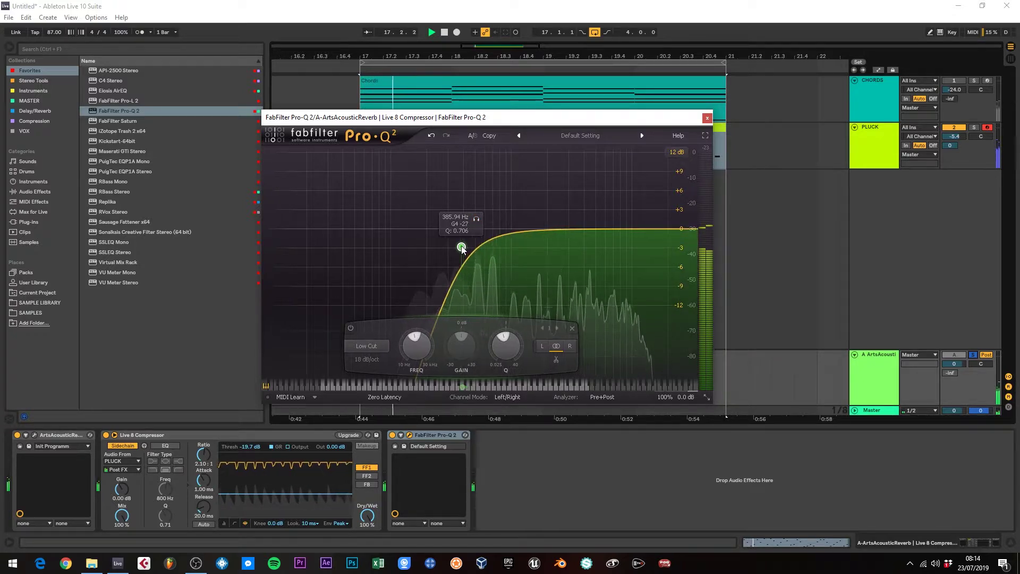
click(477, 220)
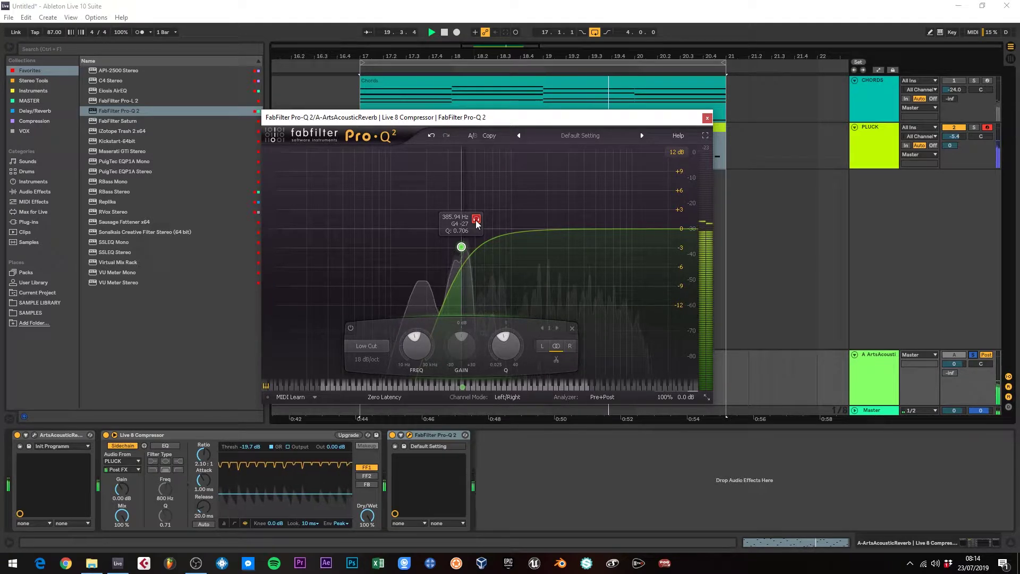
drag(477, 219, 479, 221)
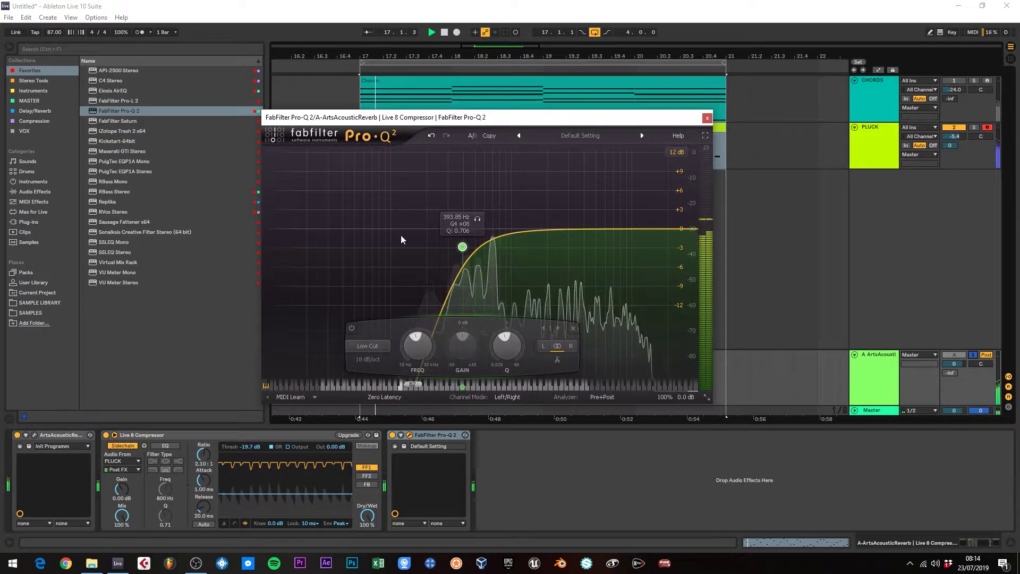
Step: Add a Pro-Q 2 high cut at about 10.5 kHz with an 18 dB/oct slope, audition it, and close the equalizer window
double_click(685, 229)
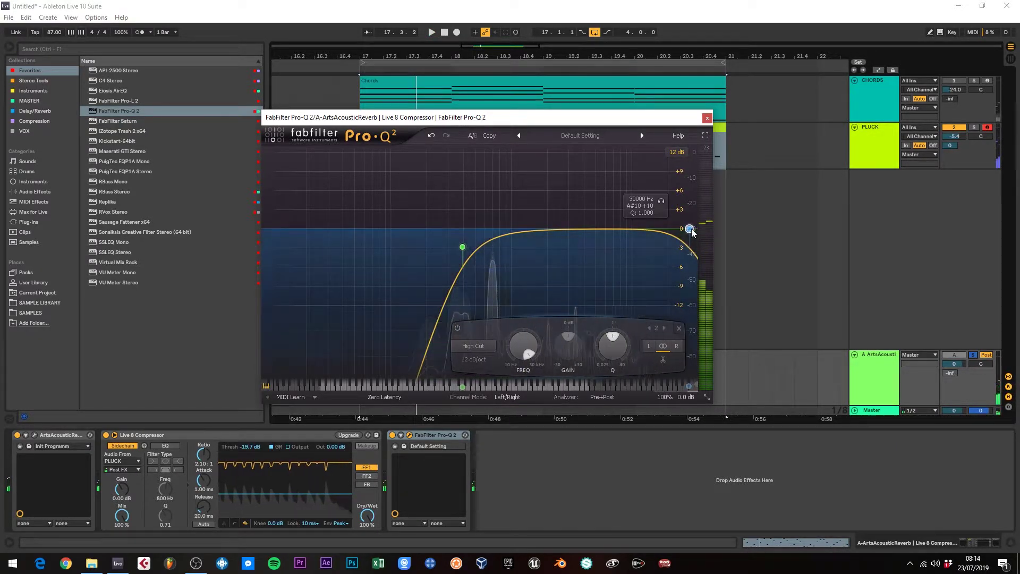
drag(685, 228, 647, 213)
key(space)
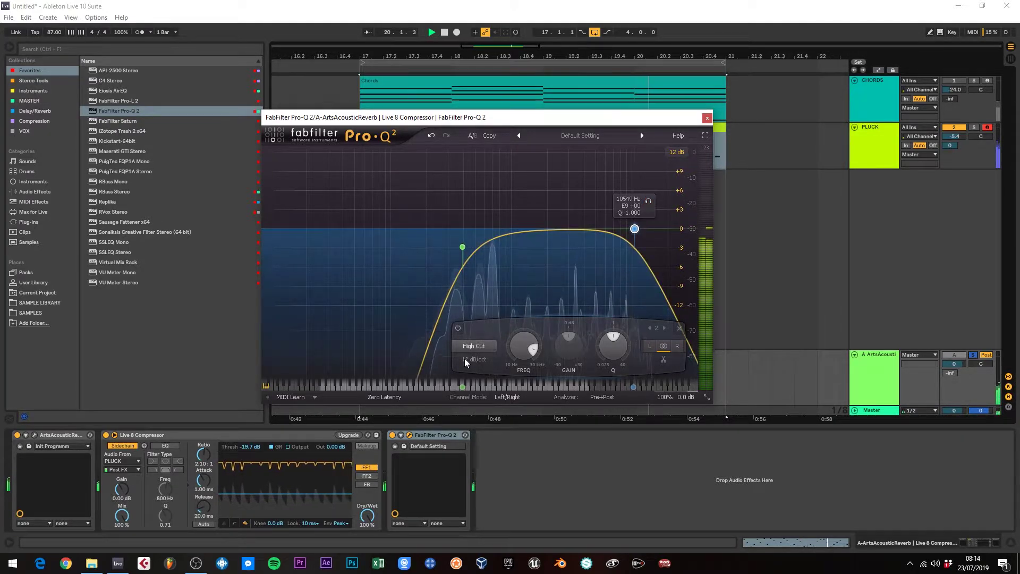
click(474, 359)
click(480, 397)
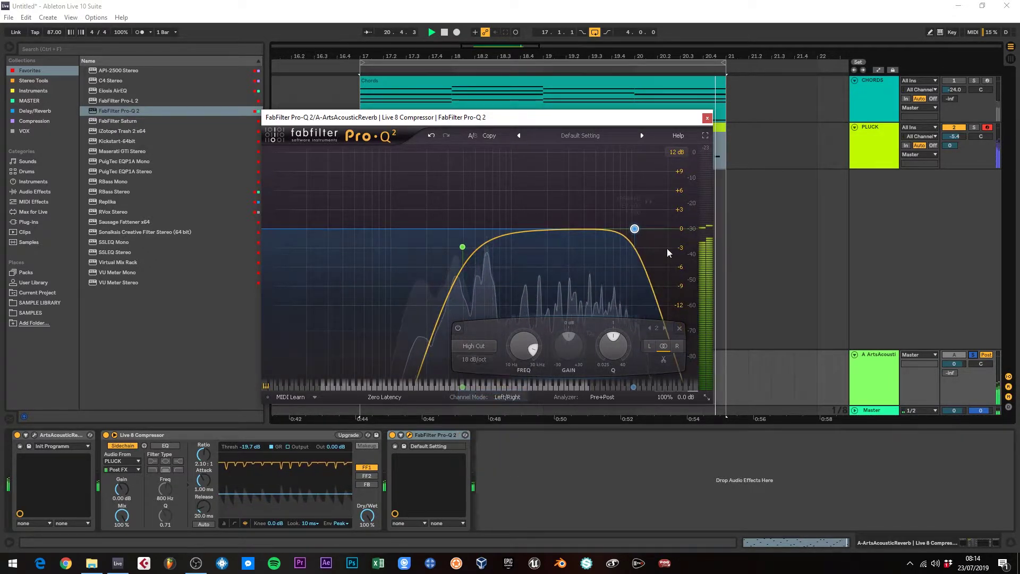
drag(650, 204, 663, 206)
click(707, 118)
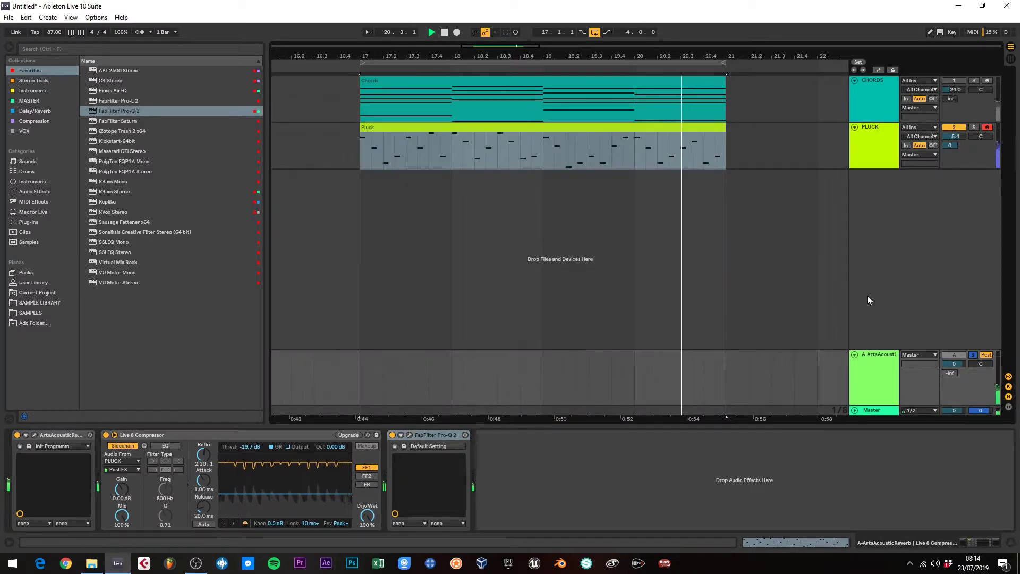
Step: Unsolo the A return track and compare the reverb with Pro-Q 2 bypassed and enabled during playback
click(972, 355)
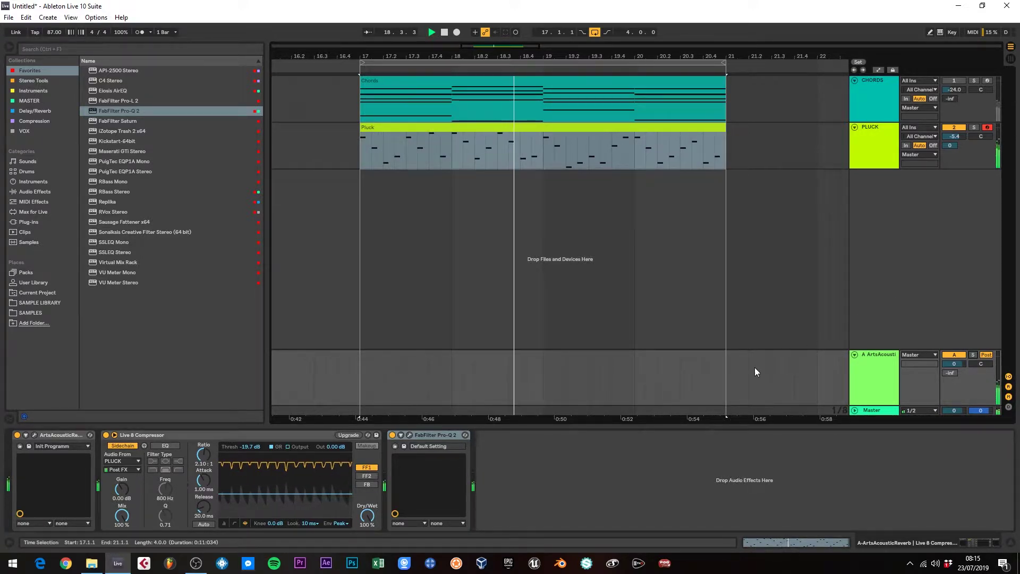
click(393, 435)
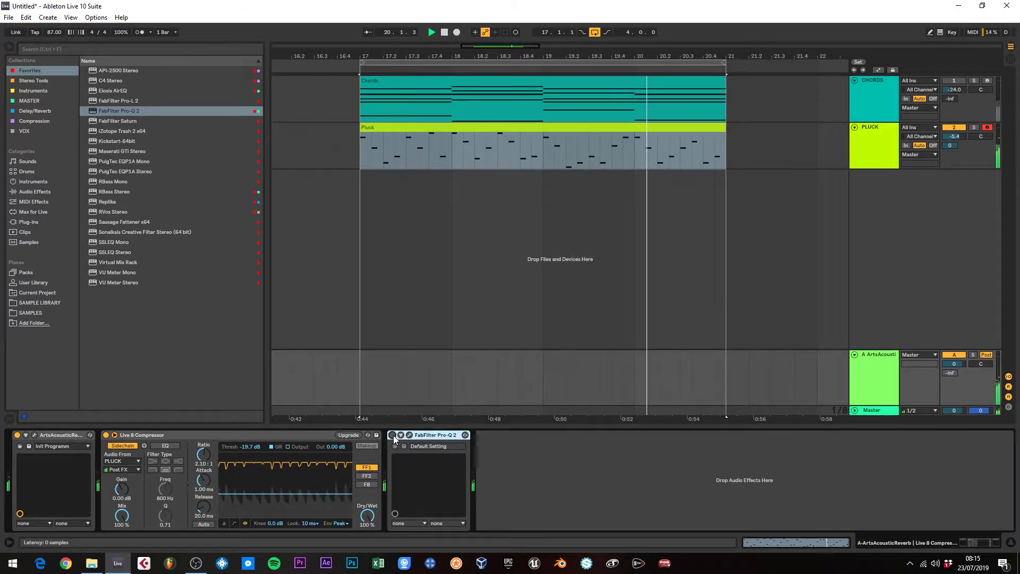
click(393, 435)
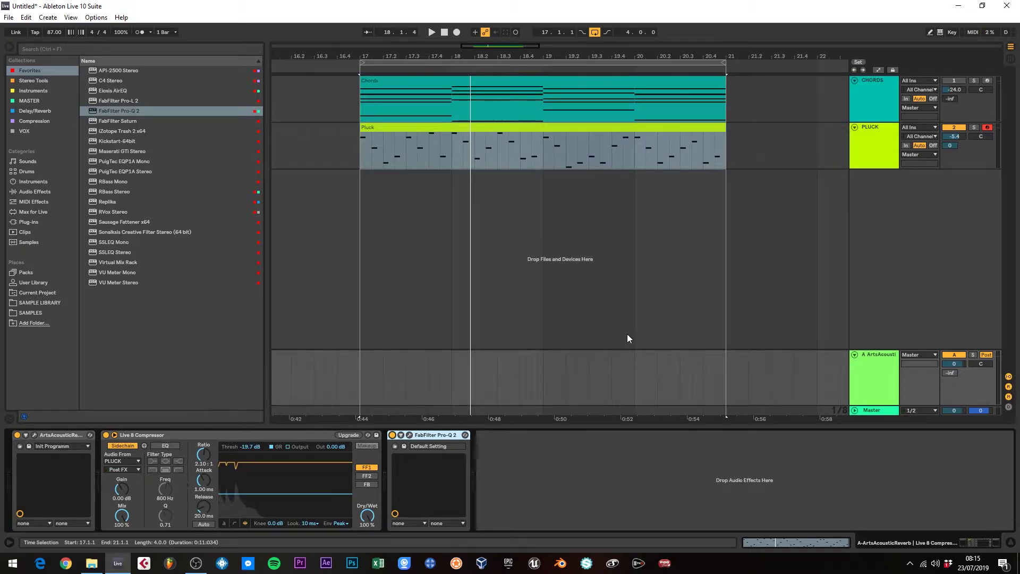
Step: Activate the CHORDS track during playback, lower its volume to -25.5 dB, and solo it
key(space)
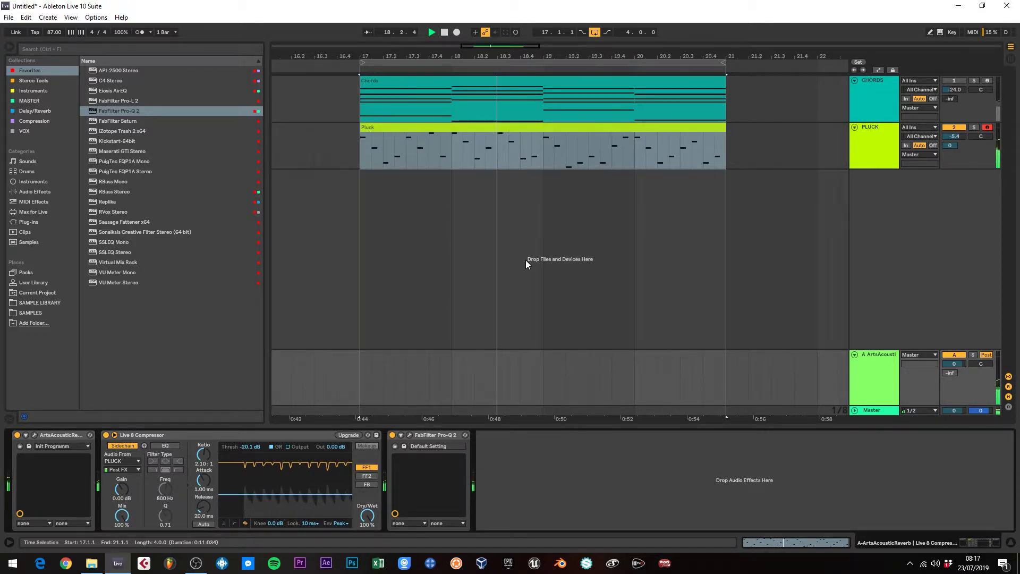
click(956, 82)
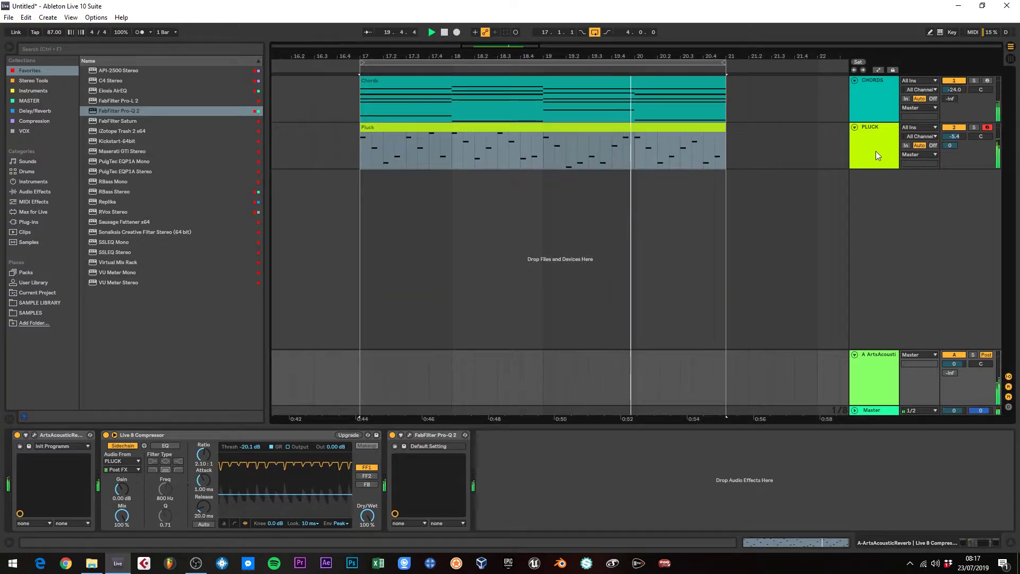
drag(955, 89, 955, 95)
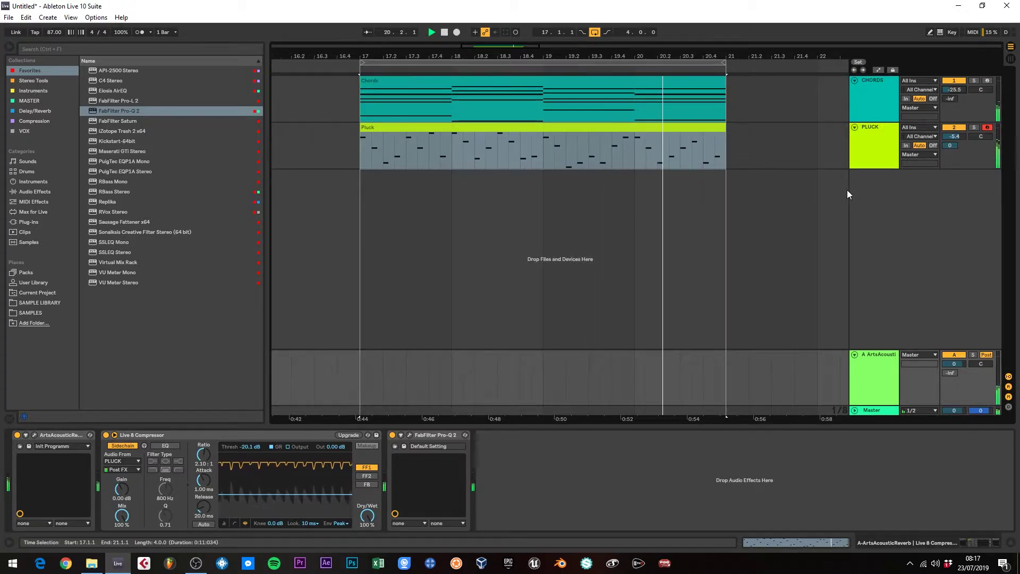
click(974, 81)
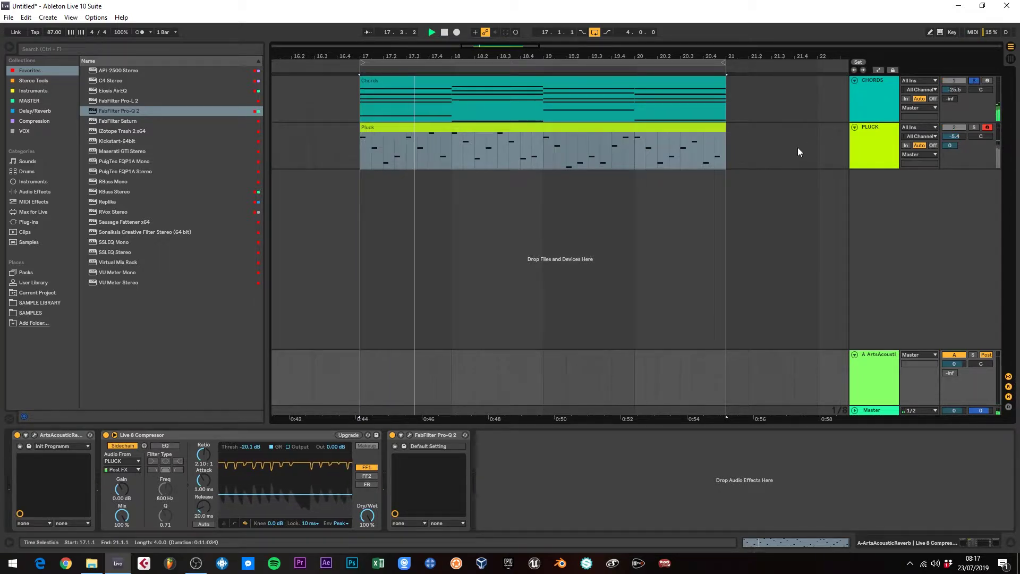
Step: Insert ArtsAcousticReverb from the Delay/Reverb collection directly on the CHORDS track and play it
click(874, 86)
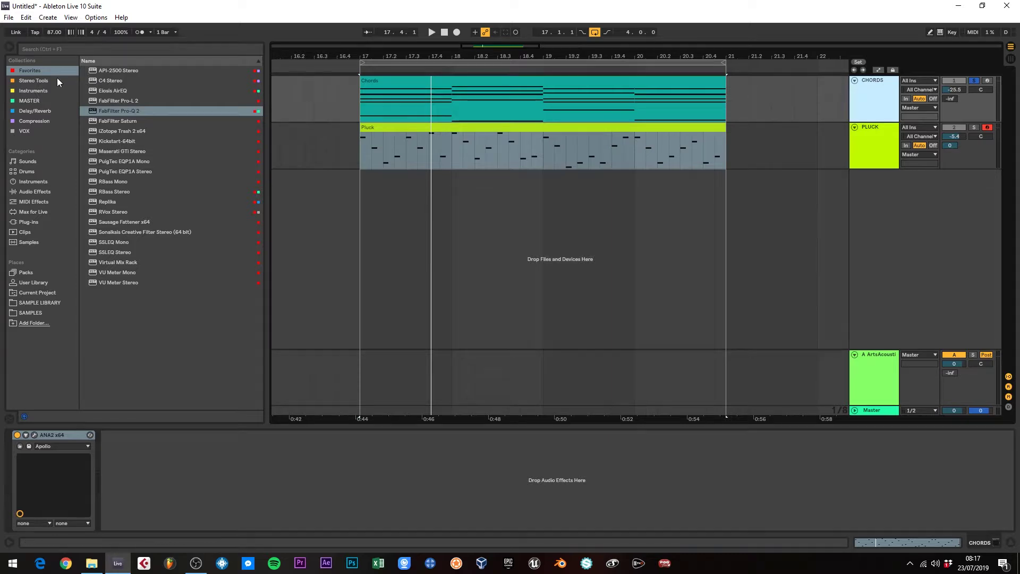
click(37, 112)
click(104, 72)
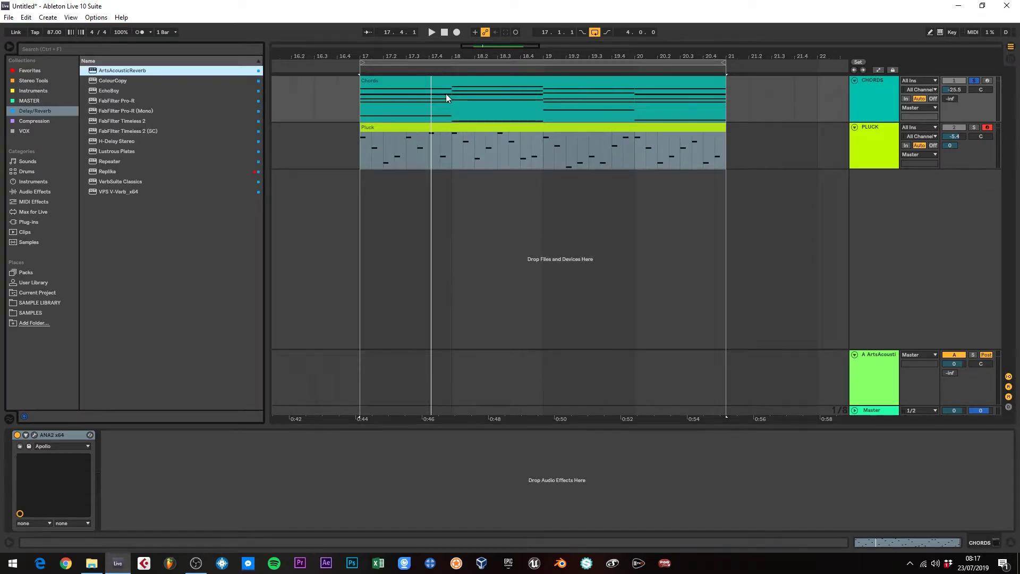
drag(447, 97, 447, 97)
key(space)
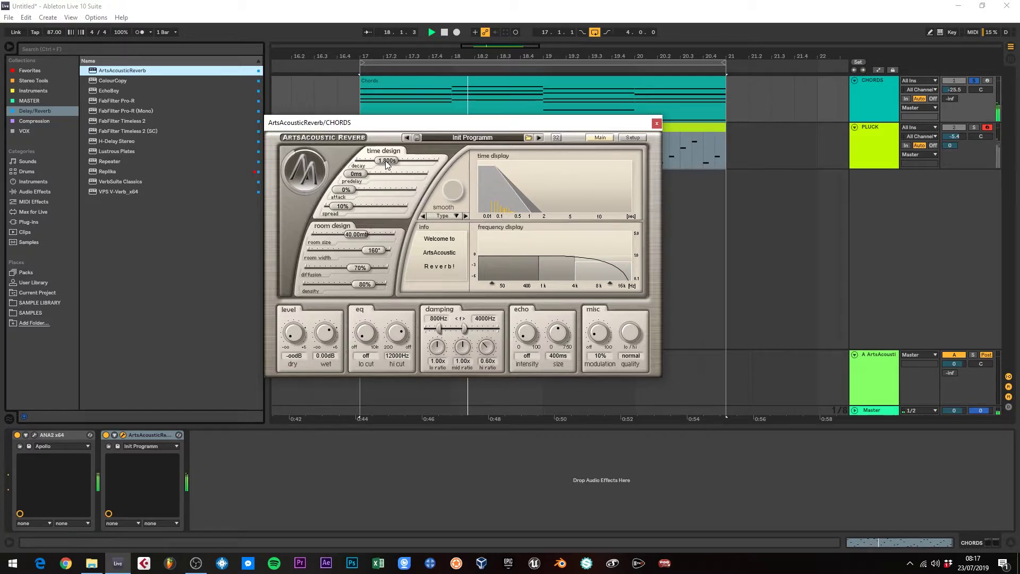
Step: Audition the CHORDS reverb with decays of about 3.5 s and 2.0 s, setting dry to -0.83 dB and wet to -4.14 dB
drag(441, 119, 462, 113)
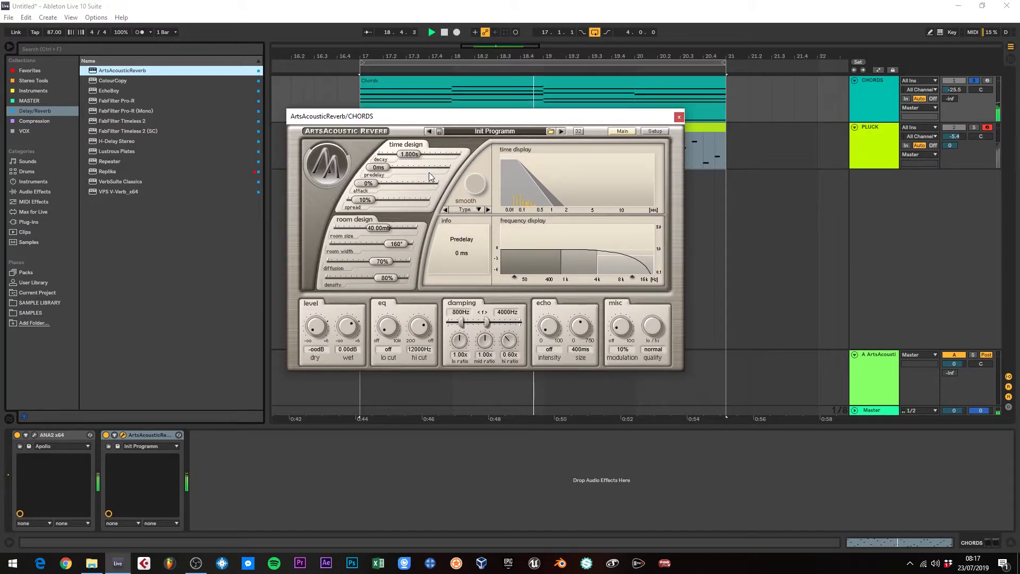
drag(415, 162, 425, 159)
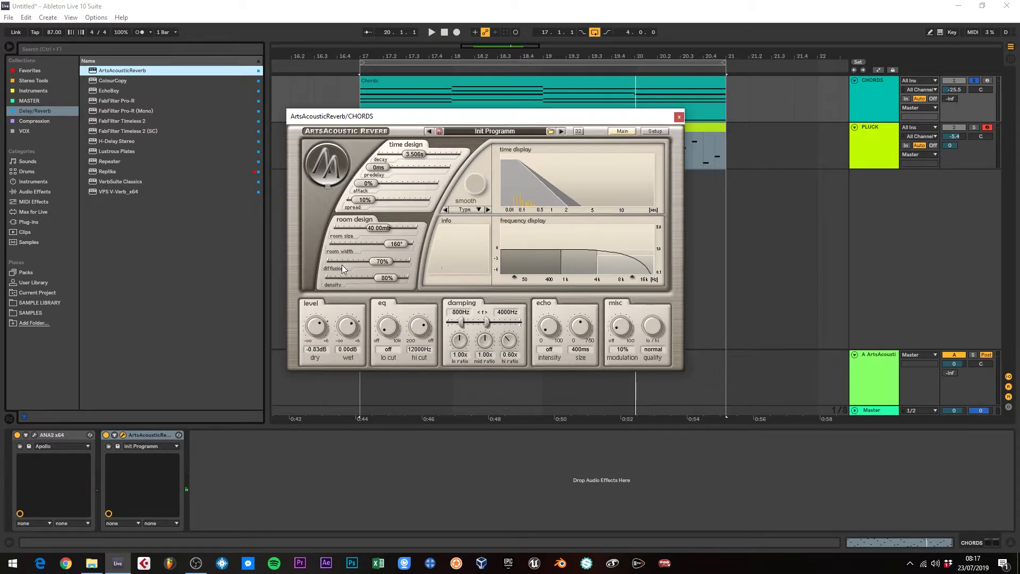
drag(347, 340, 347, 341)
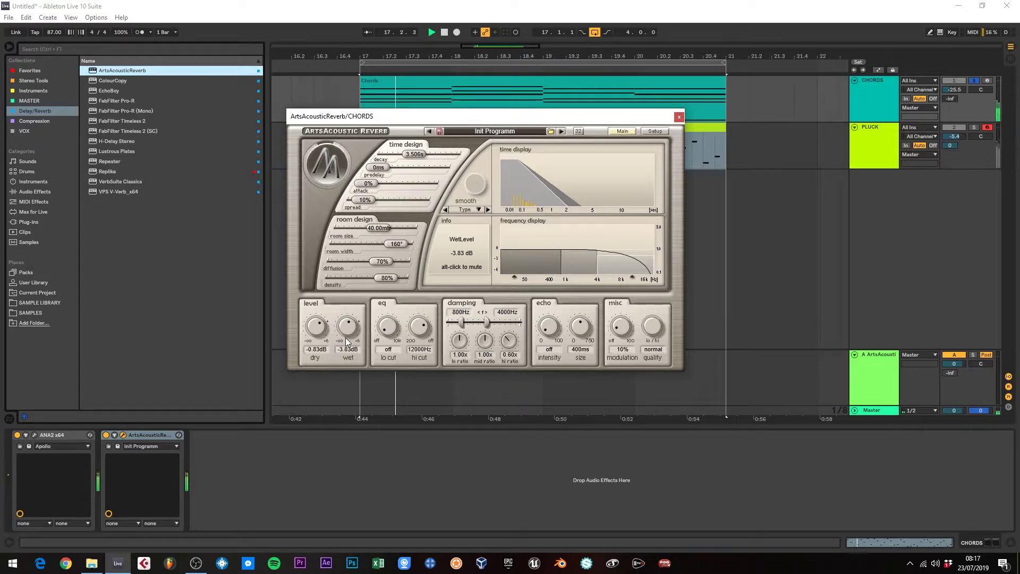
drag(409, 160, 405, 162)
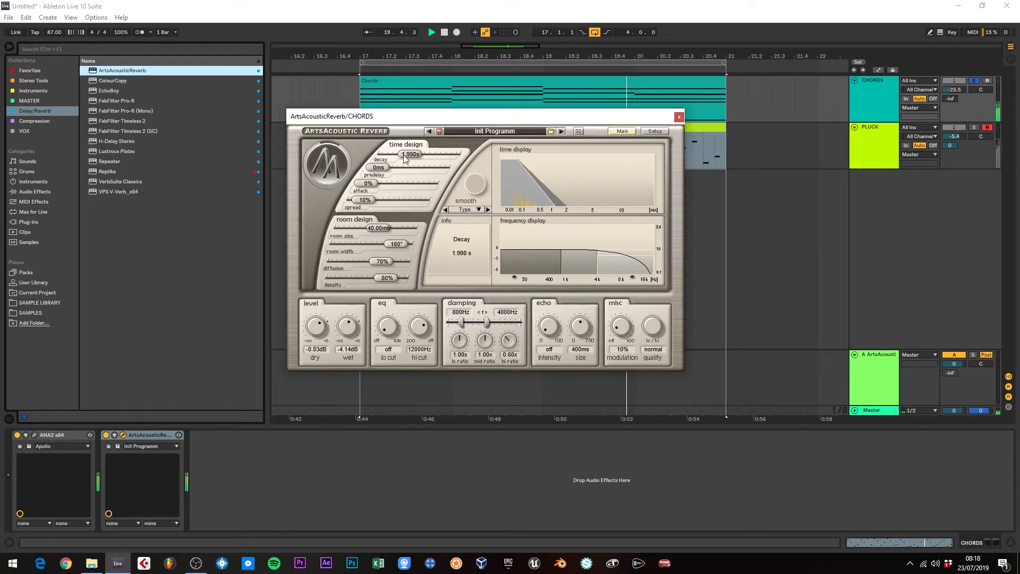
click(679, 117)
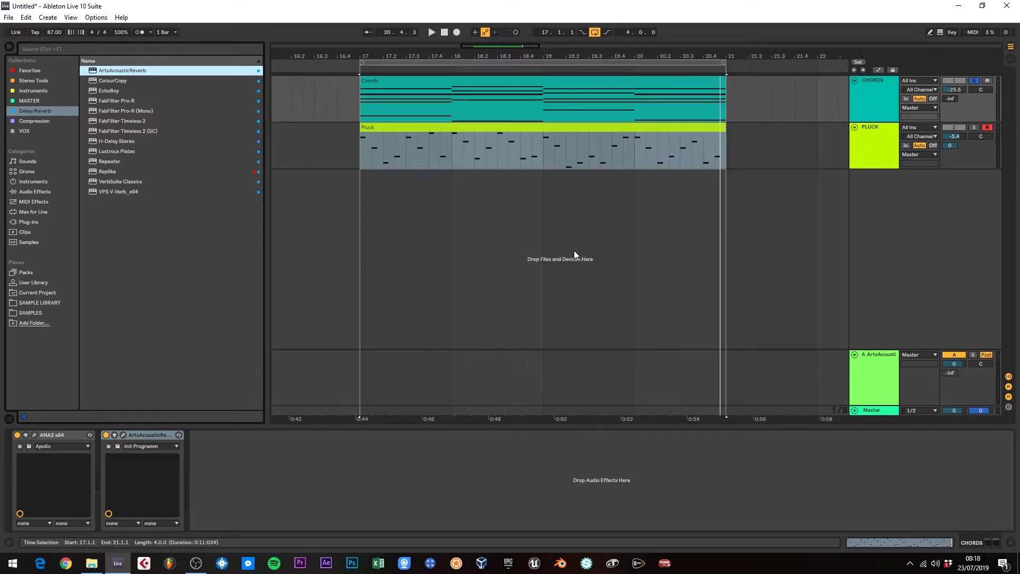
Step: Insert a second return track and delete ArtsAcousticReverb from the CHORDS track
click(855, 354)
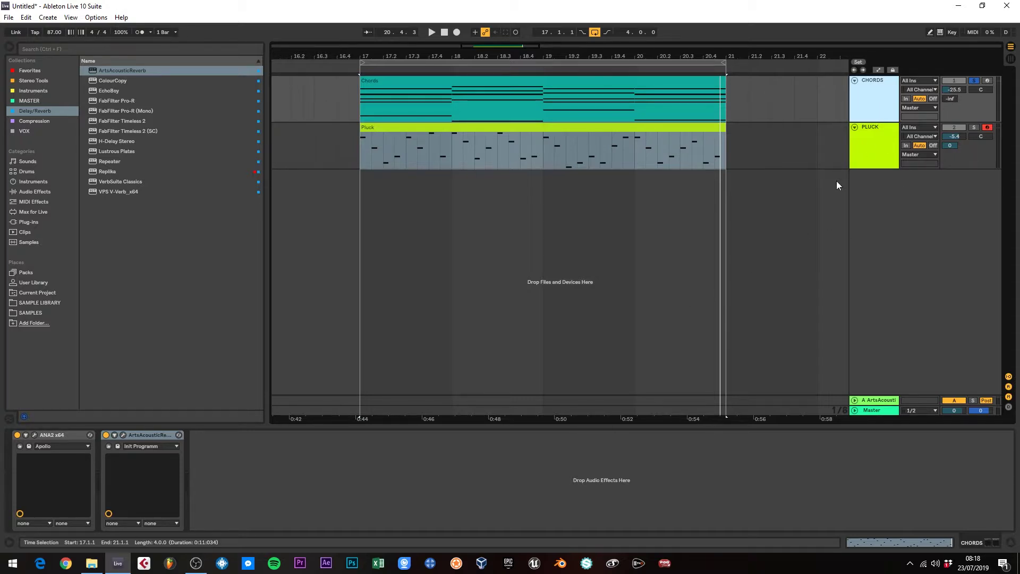
right_click(855, 115)
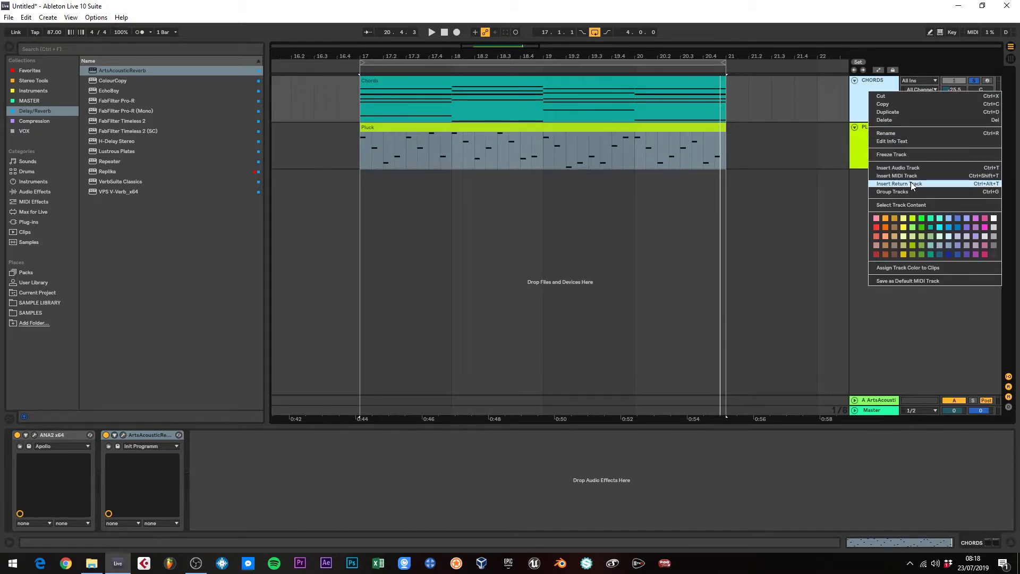
click(910, 184)
click(872, 101)
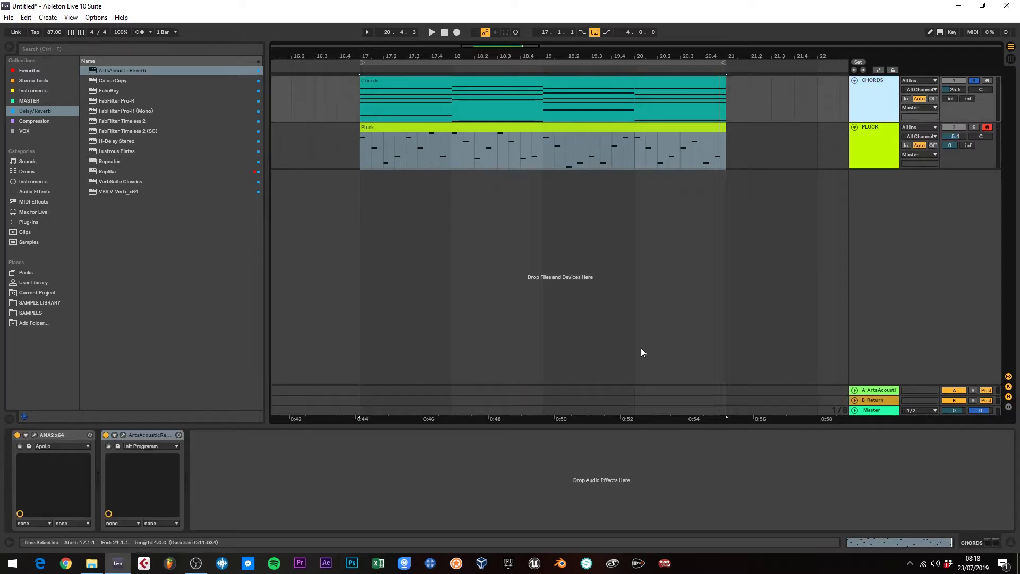
right_click(154, 437)
click(166, 442)
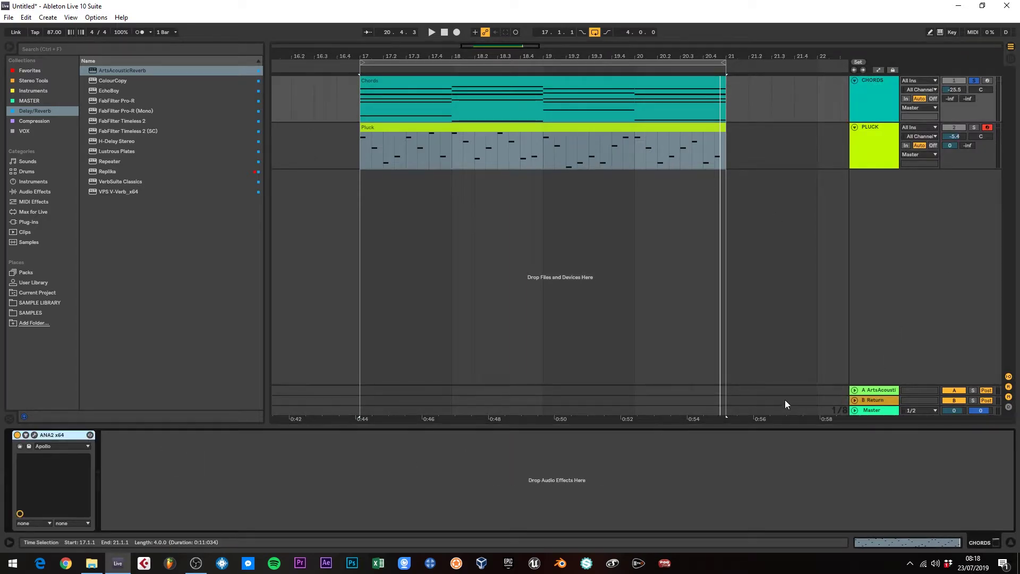
Step: Load ArtsAcousticReverb on the B return track, set the CHORDS track's send B to 0 dB, and play it
click(870, 399)
drag(123, 70, 423, 483)
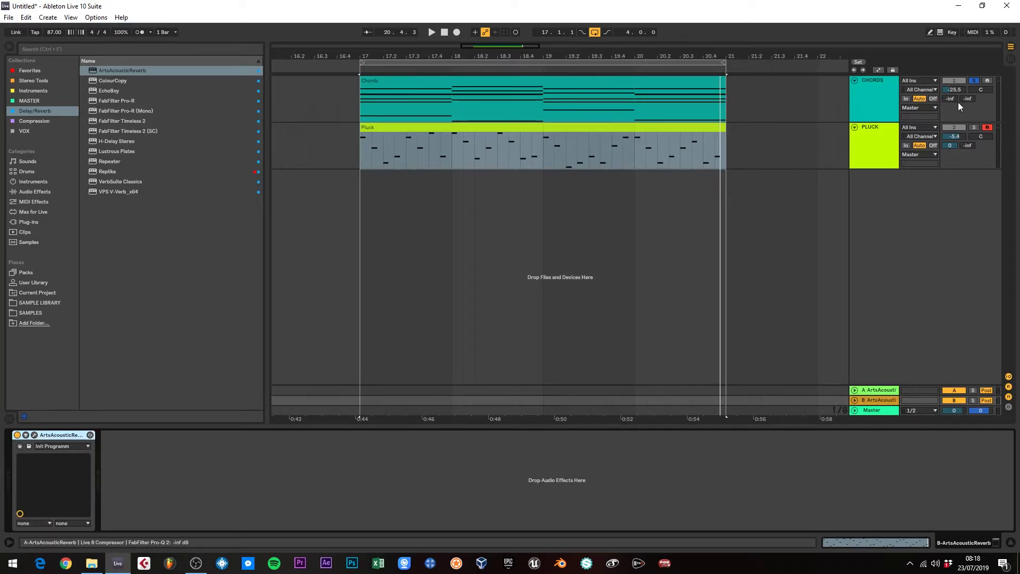
drag(968, 101, 968, 63)
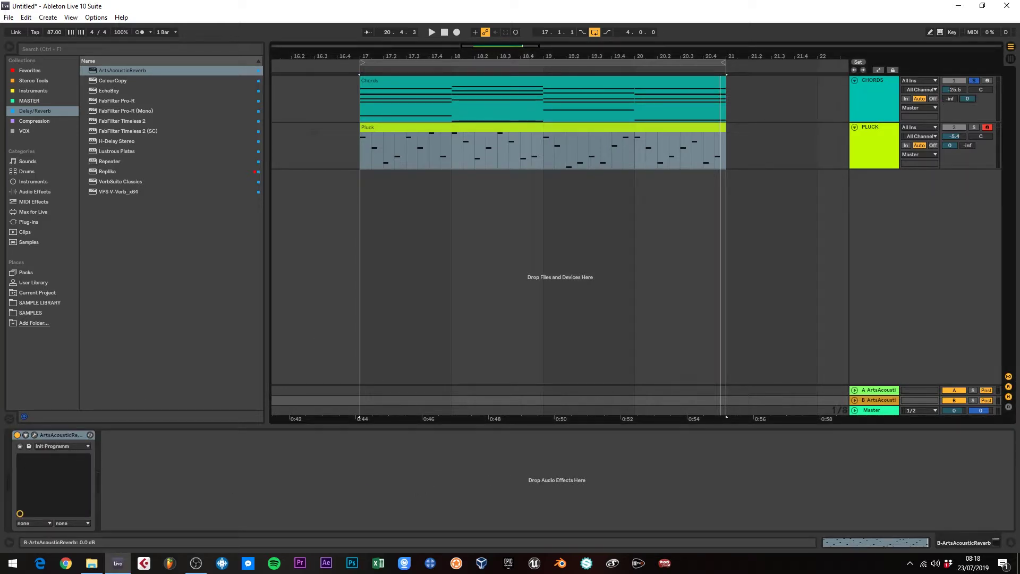
key(space)
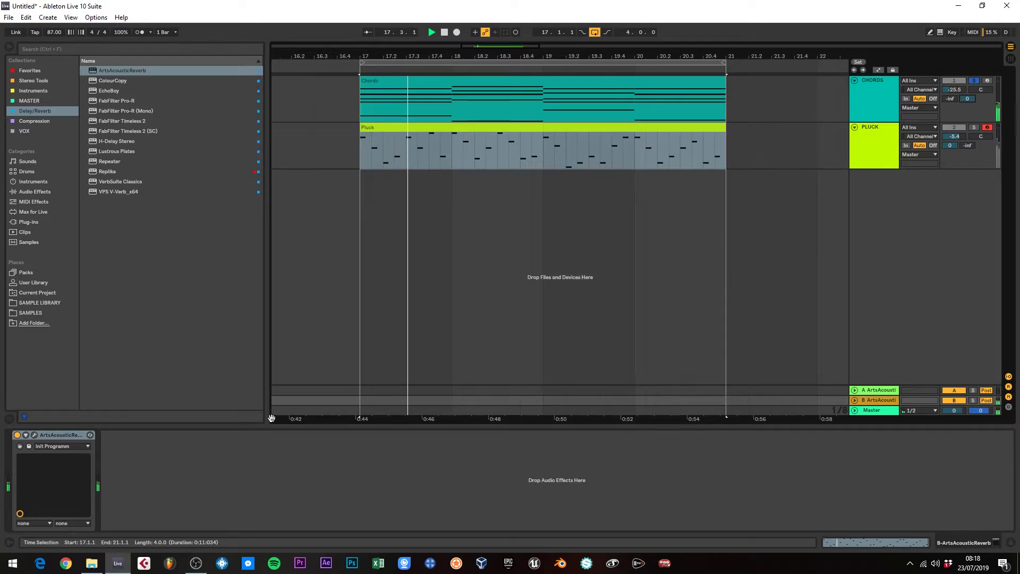
Step: Set the dry level of ArtsAcousticReverb on the B return track to -oo dB while playing the chords
click(35, 434)
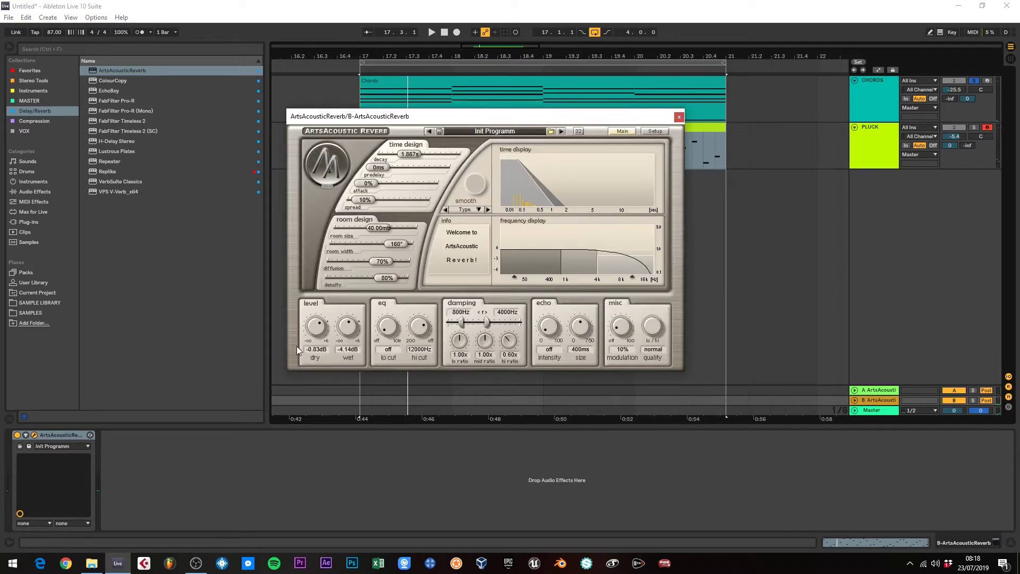
key(space)
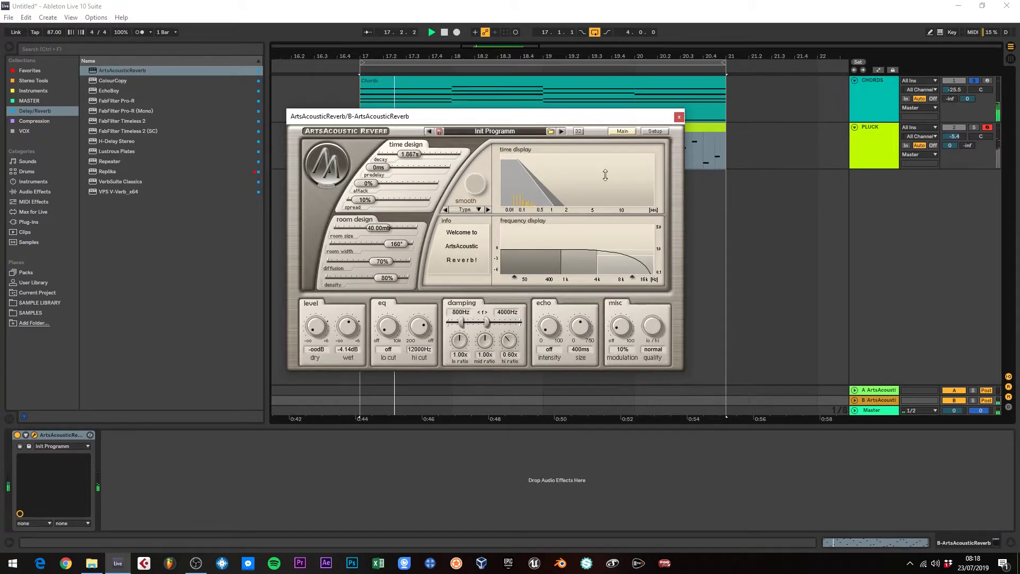
click(679, 117)
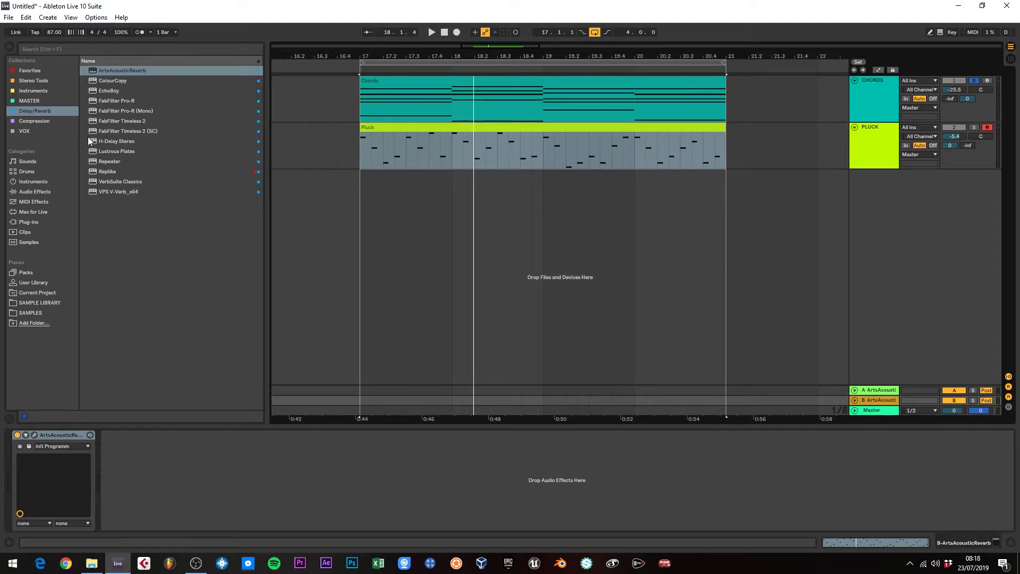
Step: Load Kickstart-64bit from the Favorites collection after the reverb on the B return track and play it
click(36, 71)
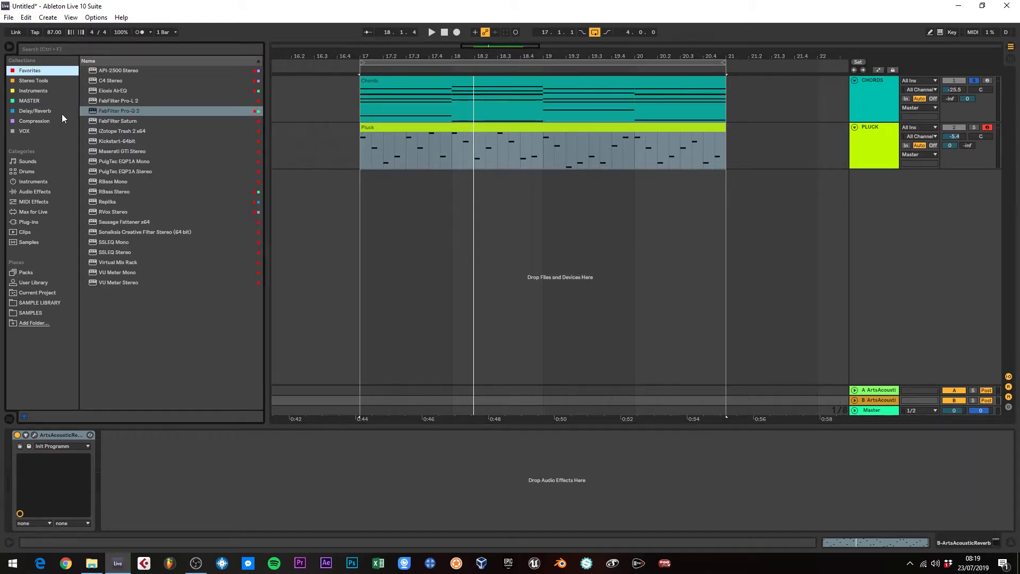
click(119, 141)
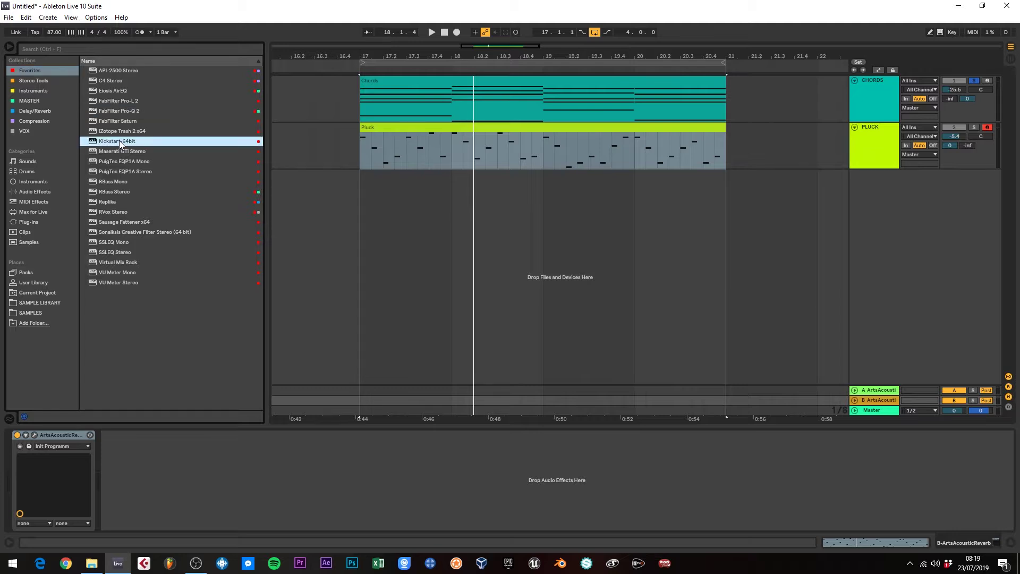
key(Return)
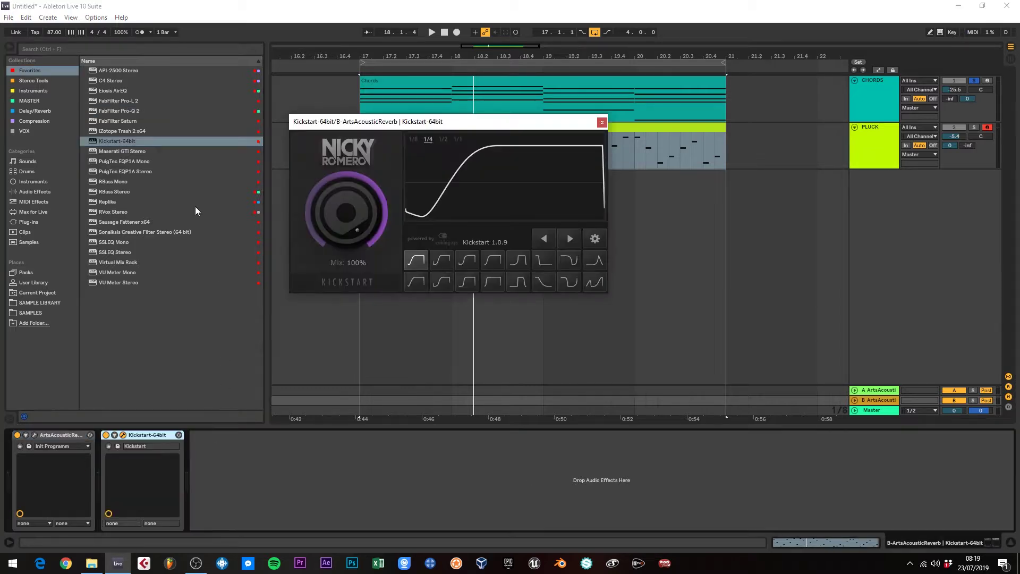
click(29, 121)
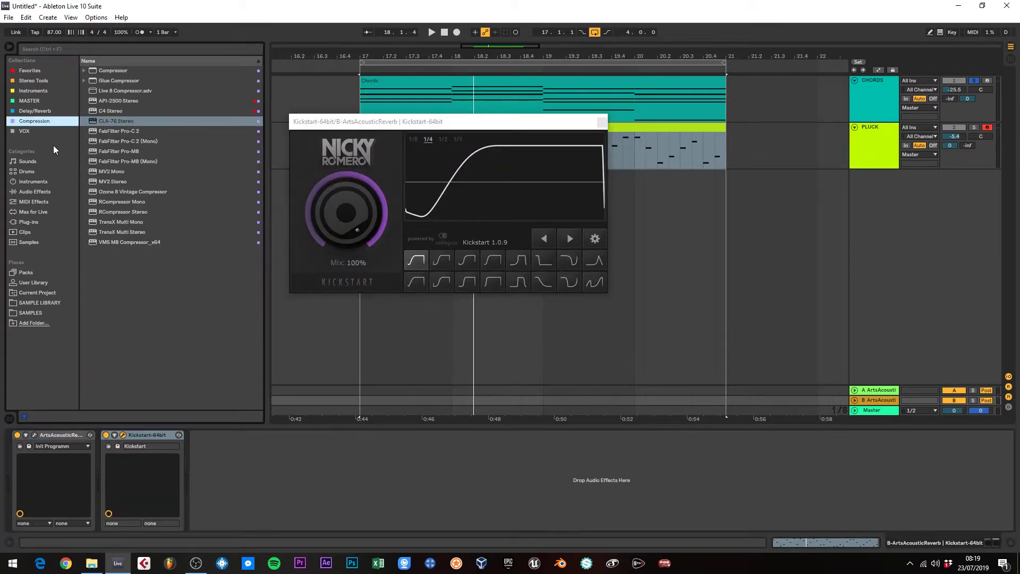
click(36, 111)
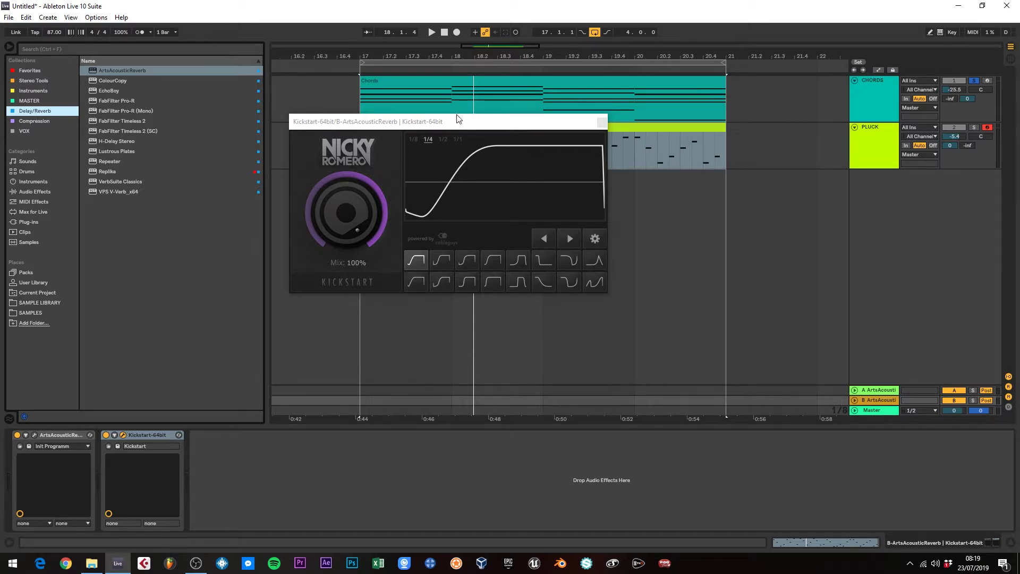
drag(458, 118, 456, 146)
key(space)
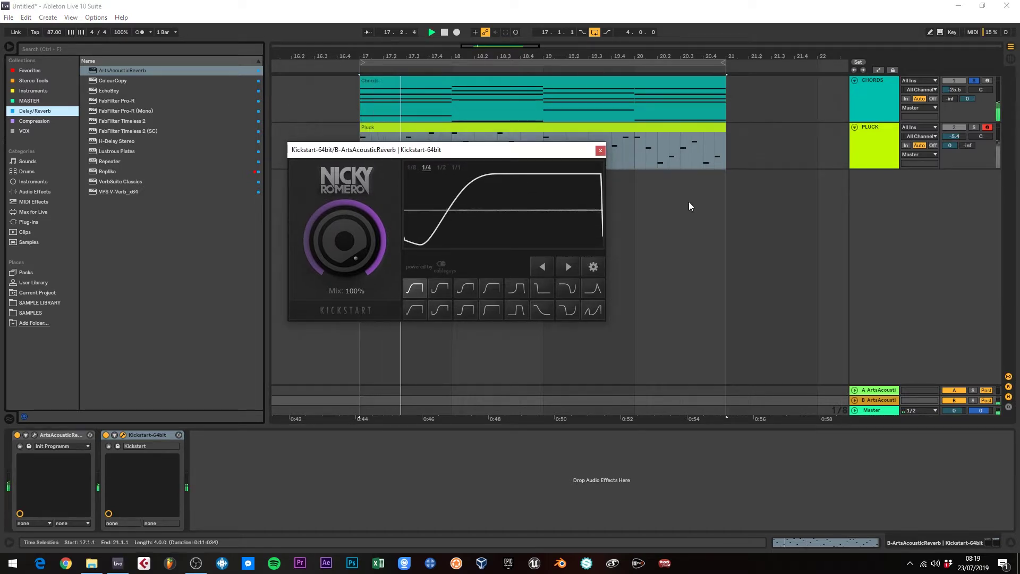
key(space)
Step: Solo the B return, set Kickstart's rate to 1/2, and try the Nice & Tight shape before choosing Classic Chain
click(973, 391)
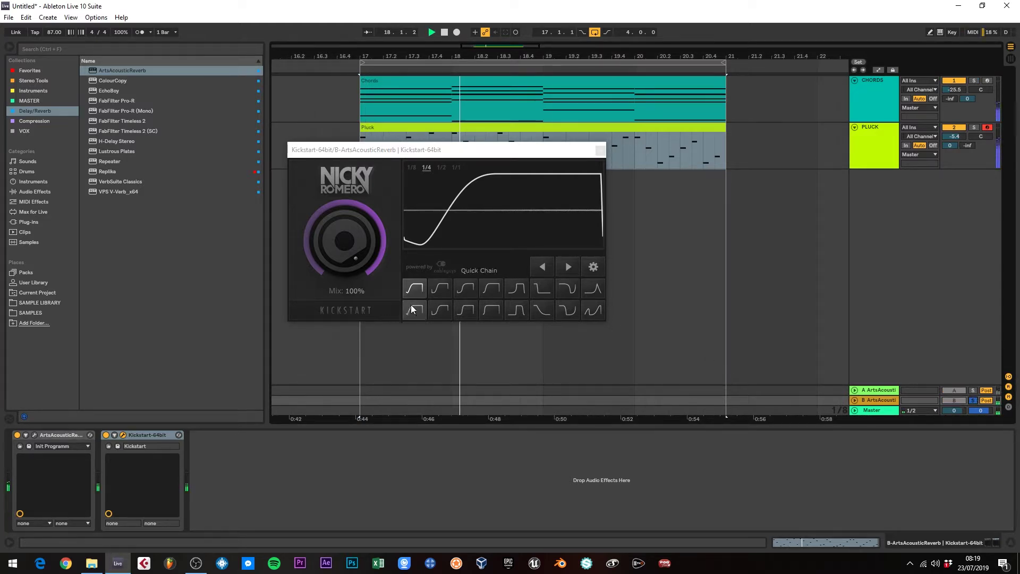
mouse_move(341, 249)
mouse_down()
mouse_move(341, 287)
mouse_move(340, 250)
mouse_up()
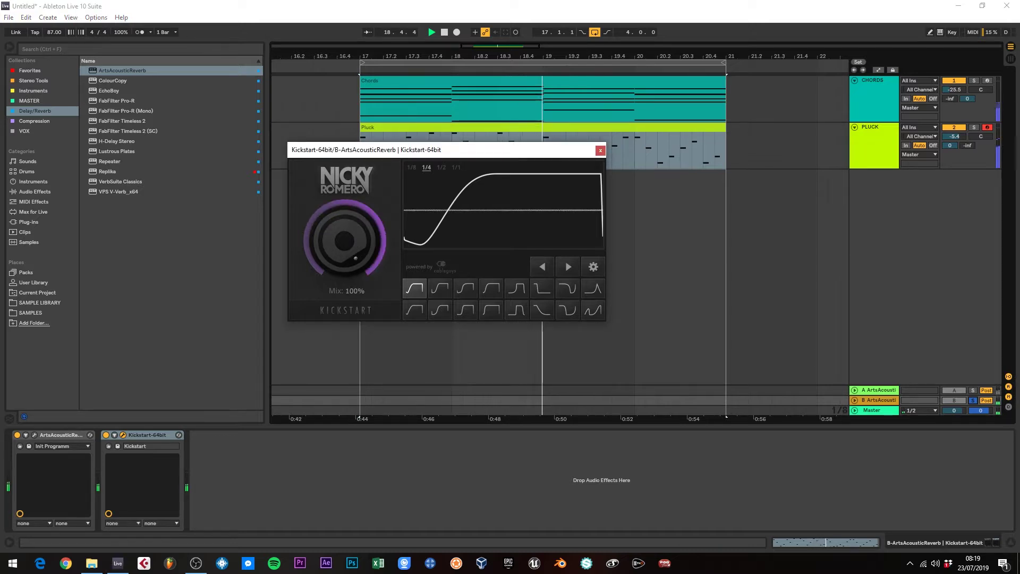
click(439, 168)
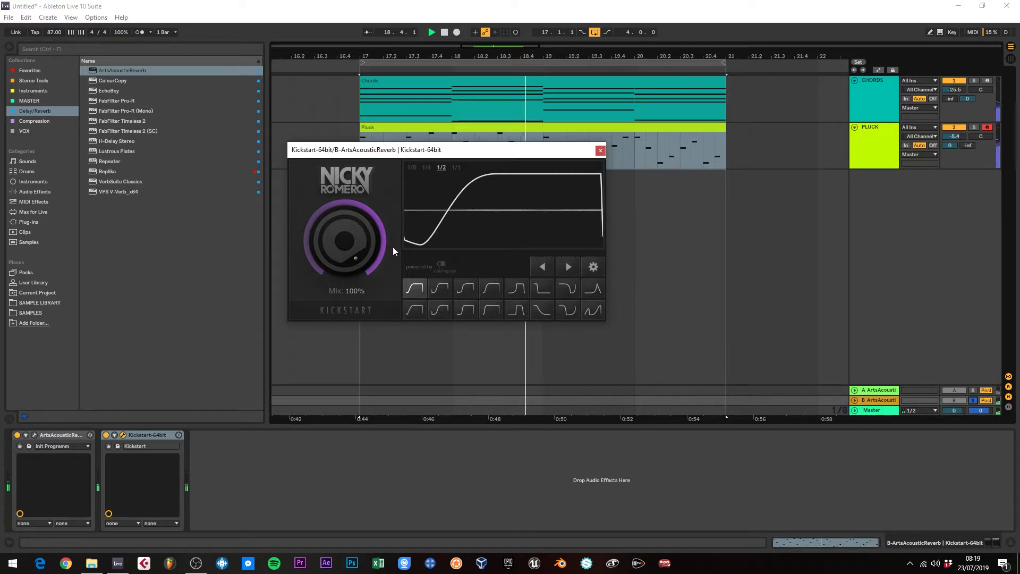
click(511, 290)
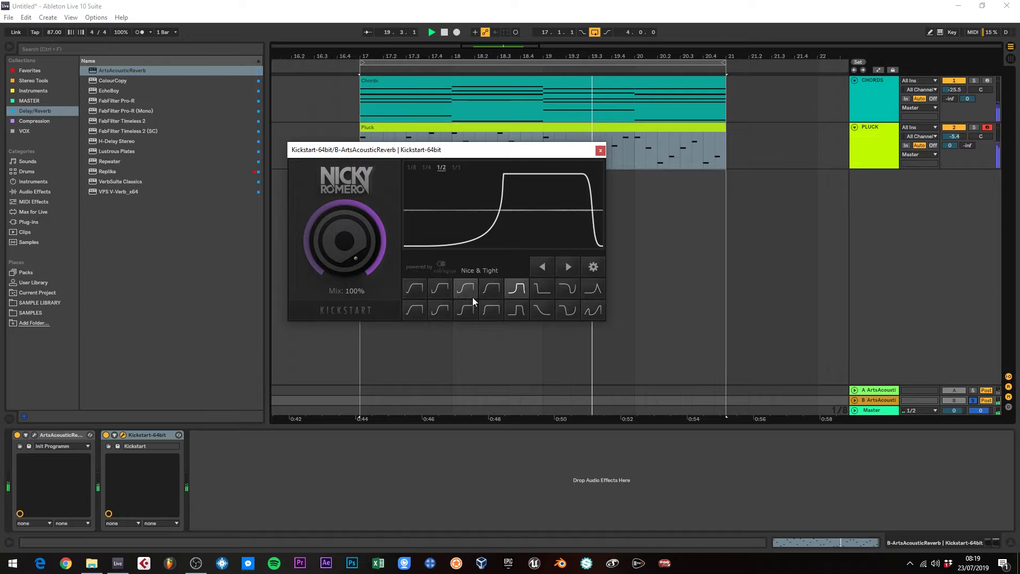
click(437, 290)
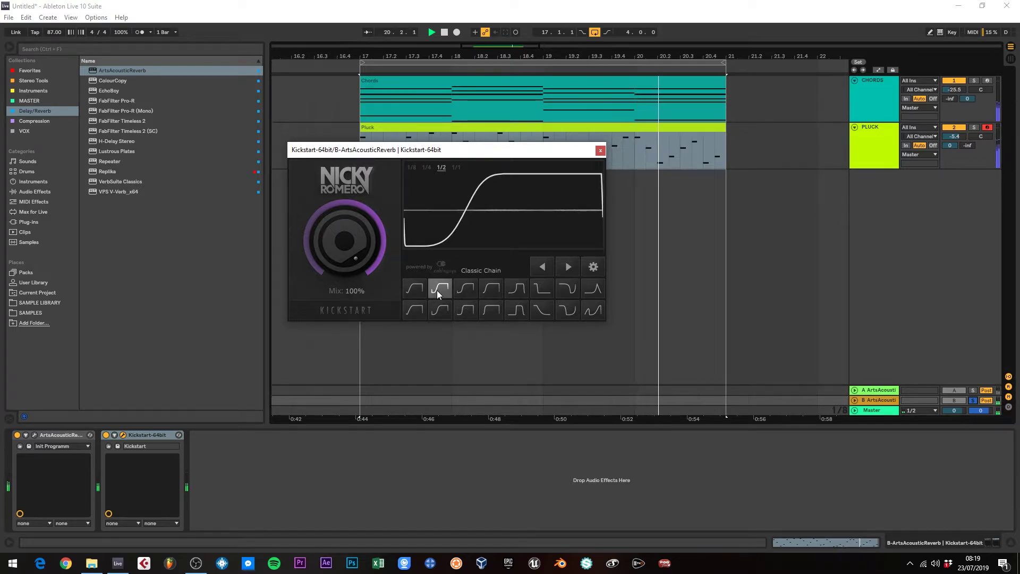
Step: Unsolo the B return and compare the full mix with Kickstart switched off and on
click(976, 399)
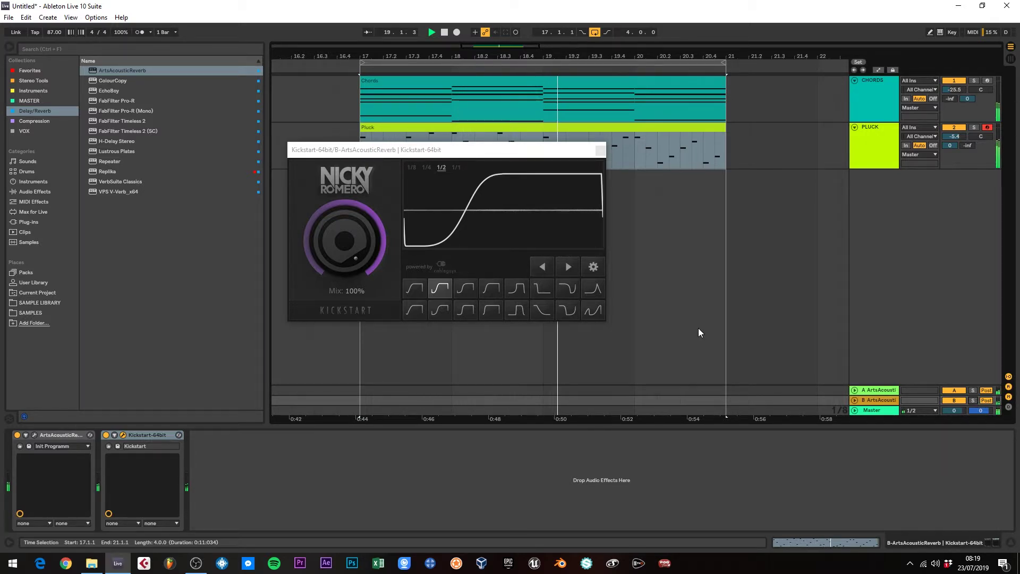
click(106, 435)
click(105, 435)
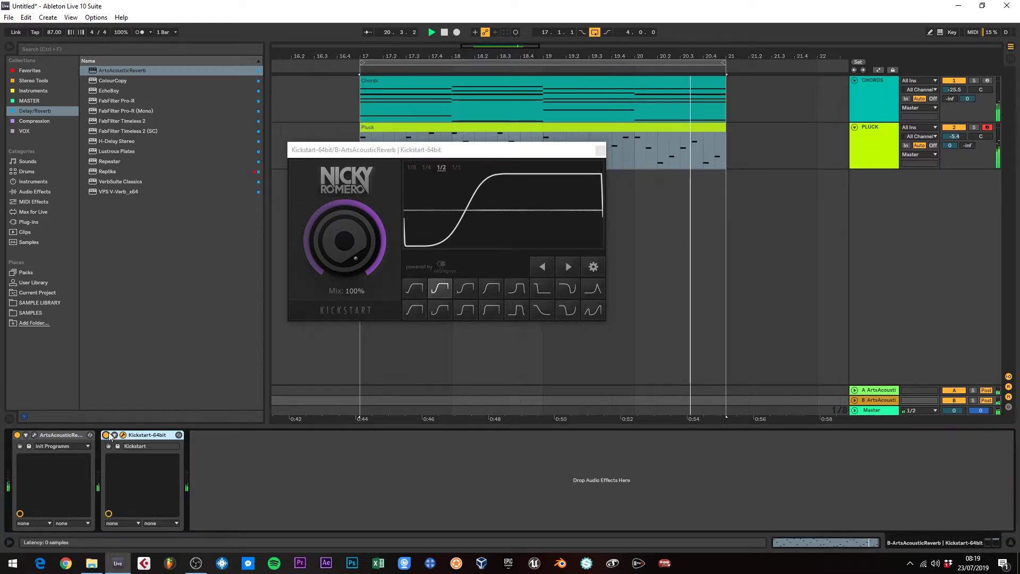
Step: Set Kickstart's rate to 1/4 and its mix to 67%, solo the B return to hear it, and stop playback
click(426, 168)
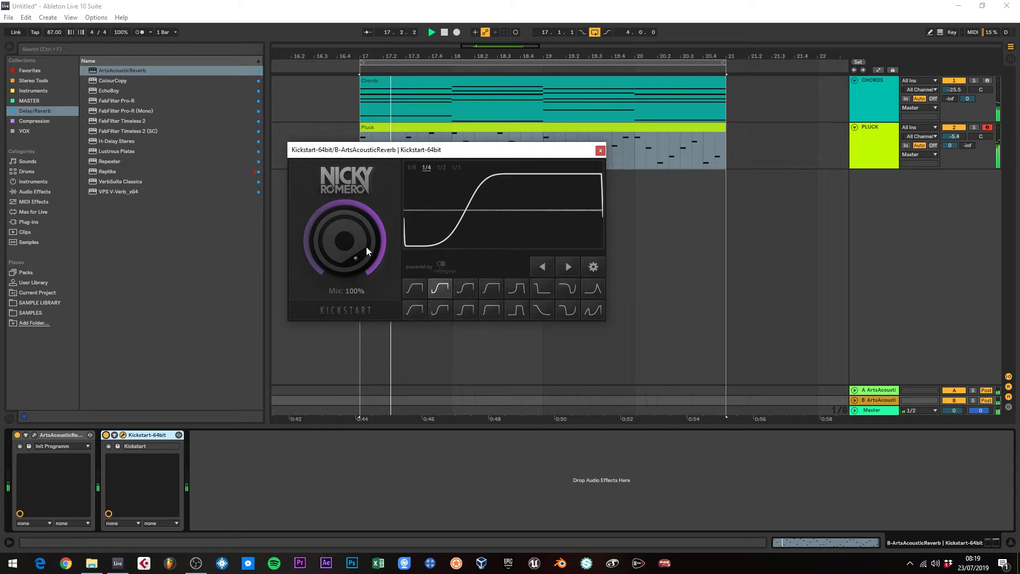
drag(365, 246, 365, 265)
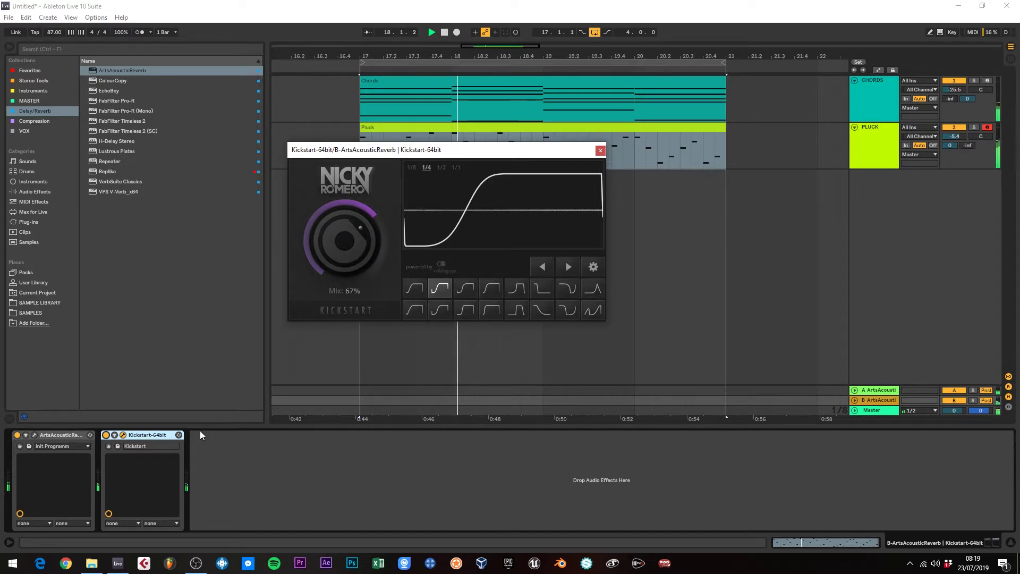
click(973, 402)
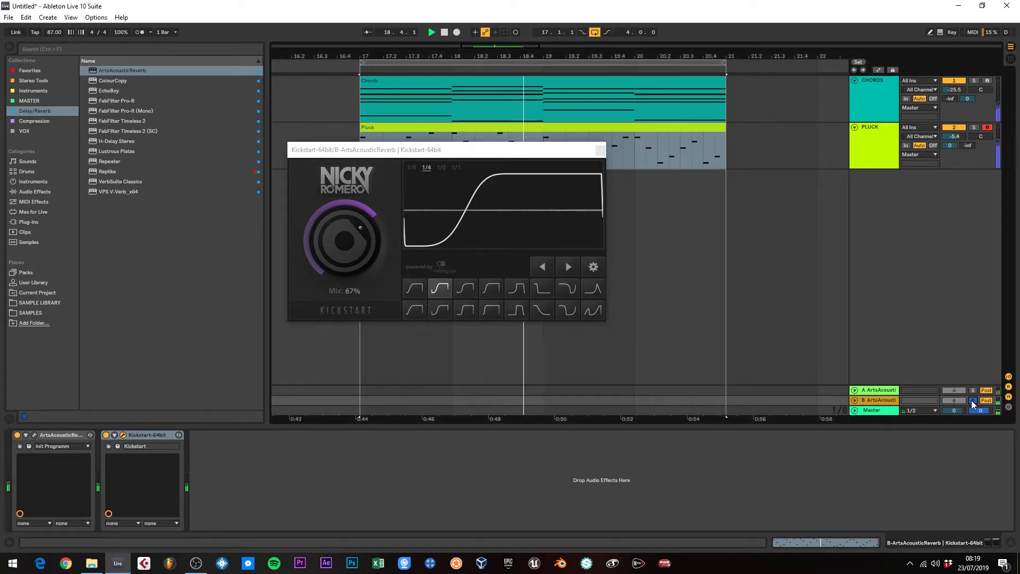
click(600, 150)
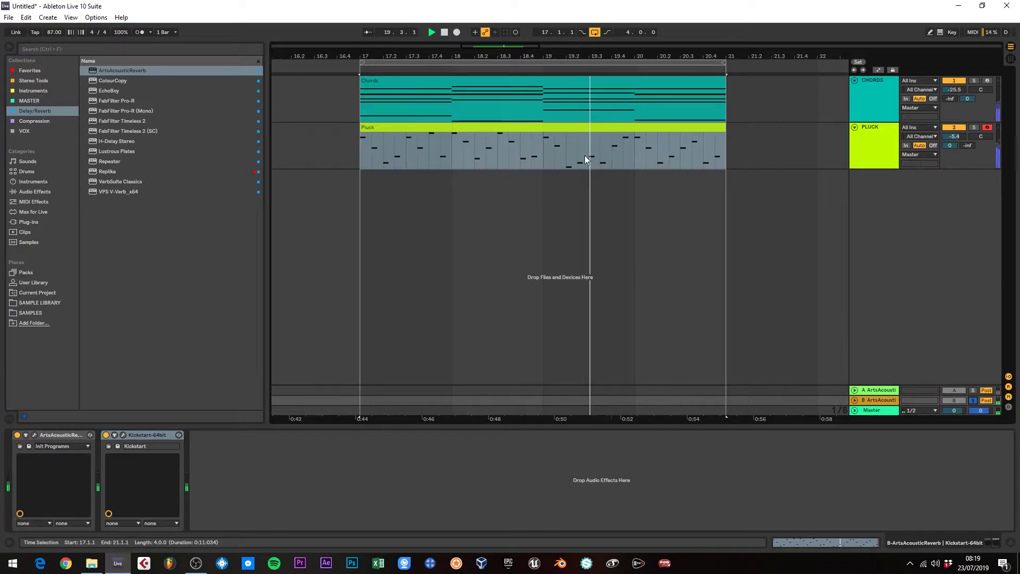
key(space)
Step: Duplicate the CHORDS track
click(26, 70)
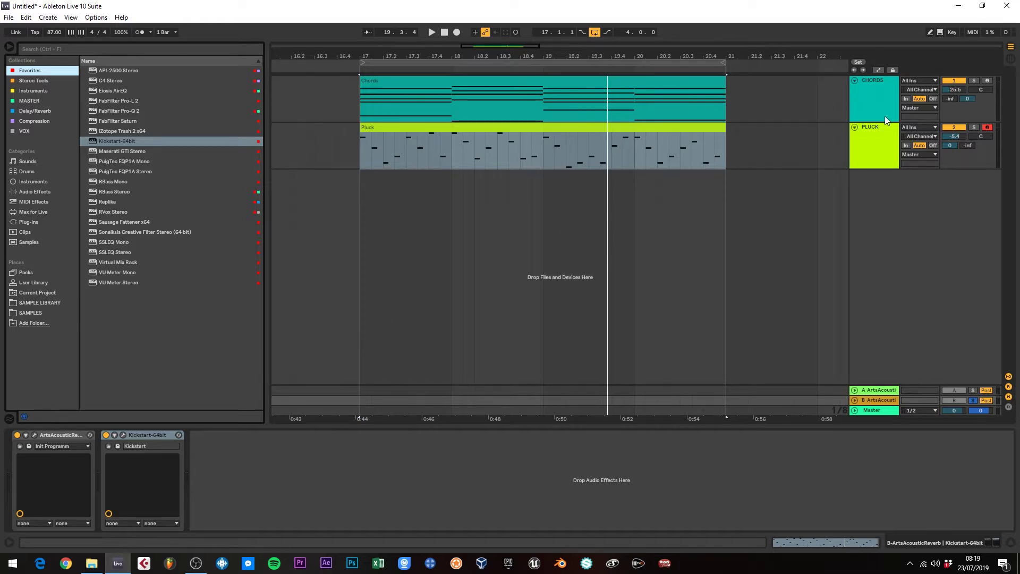
click(872, 85)
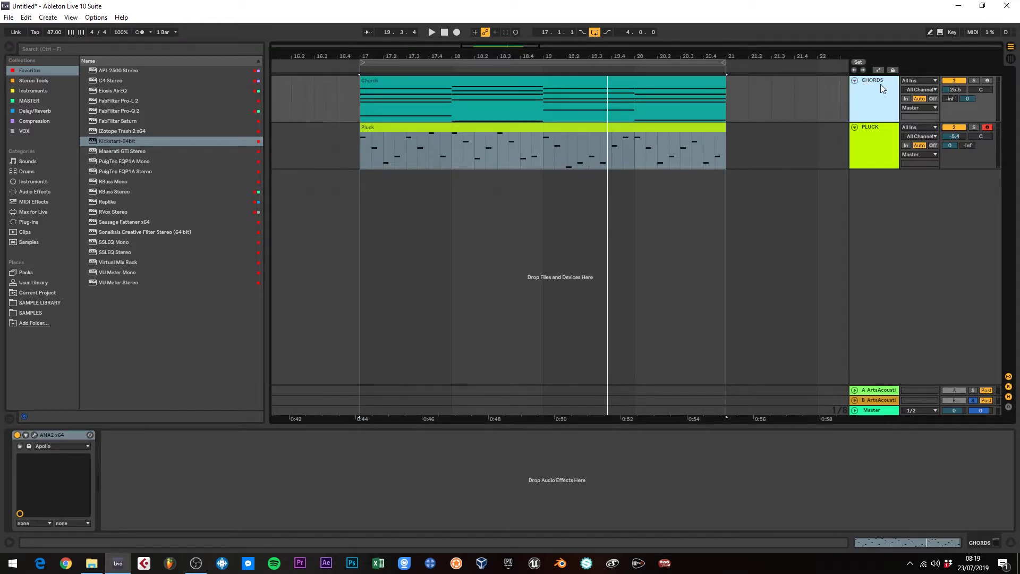
right_click(872, 91)
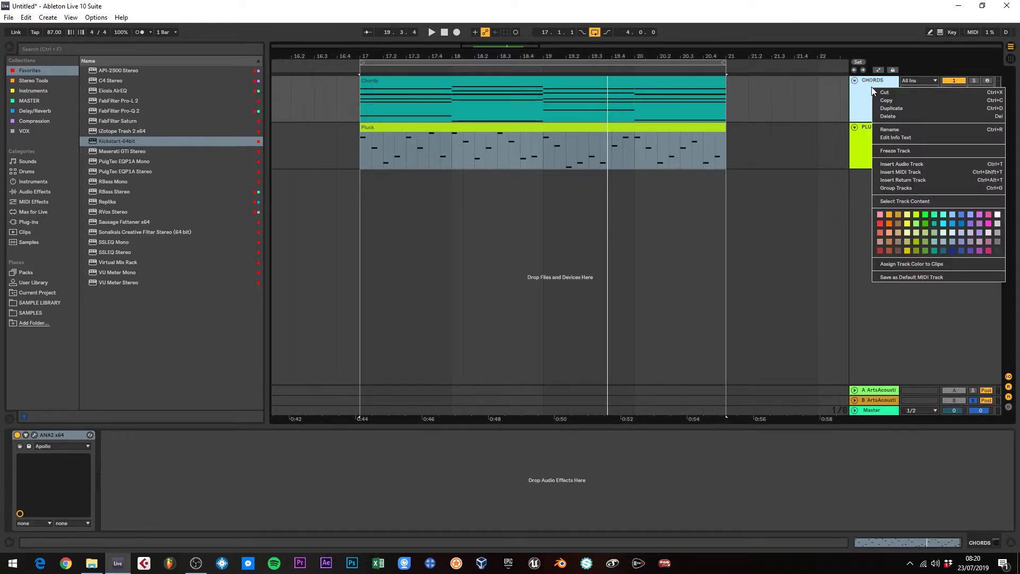
click(897, 108)
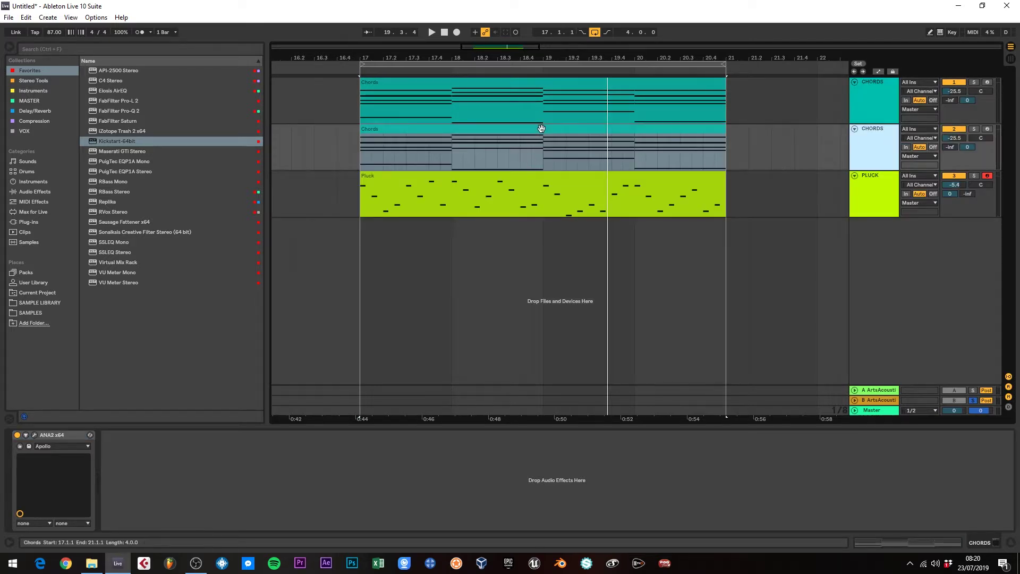
Step: Transpose all notes in the duplicated Chords clip up one octave and play the arrangement
double_click(538, 130)
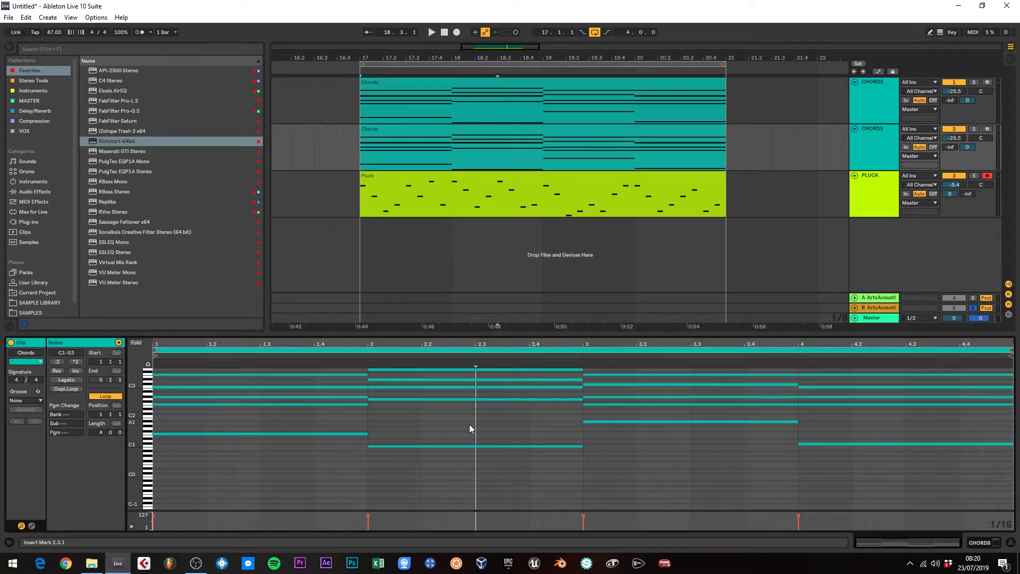
key(ctrl+a)
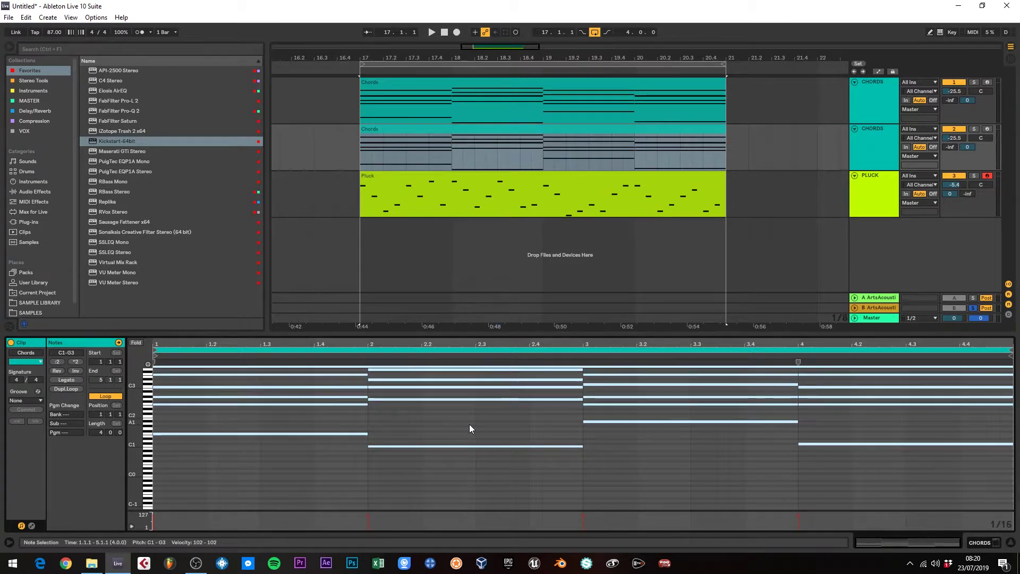
key(shift+Up)
key(space)
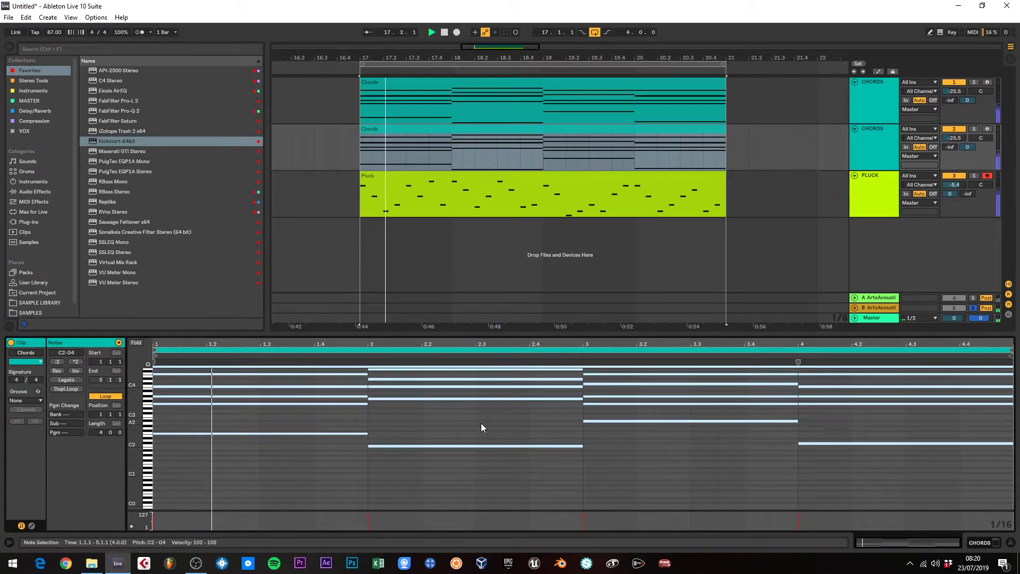
Step: Set the original CHORDS track's send B to -inf and listen to the duplicated CHORDS track soloed and in the mix
click(973, 129)
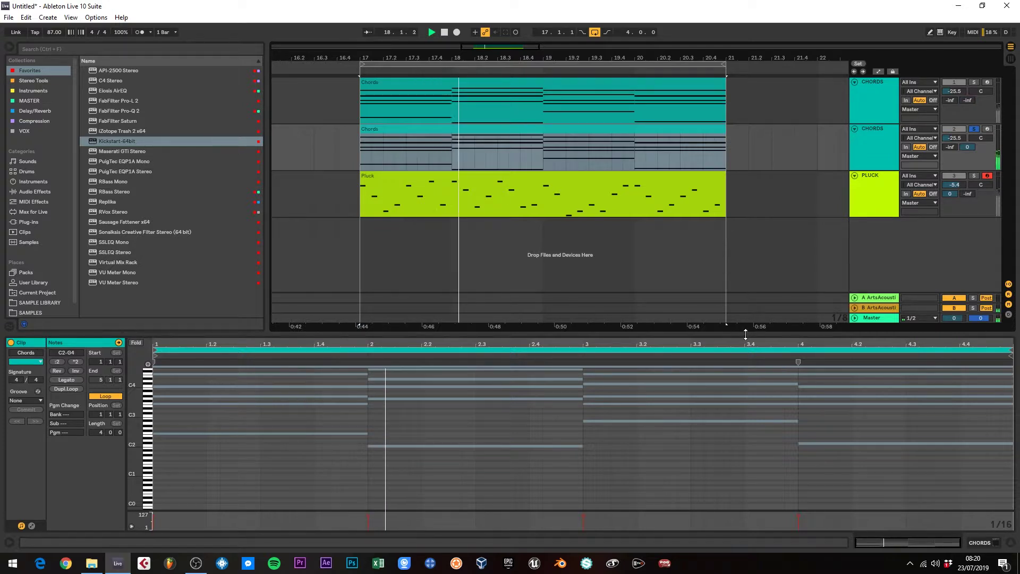
key(ctrl+alt+l)
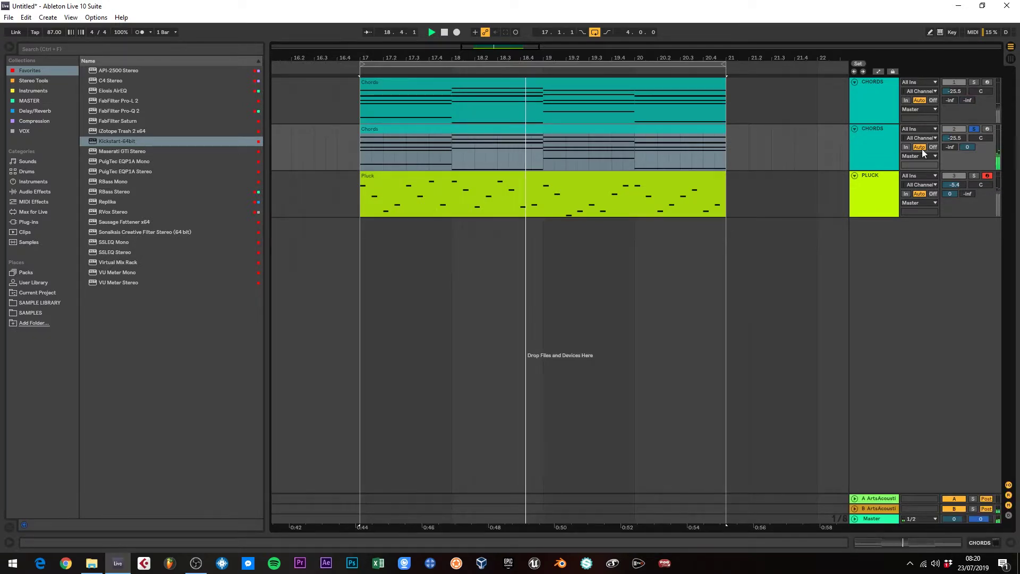
key(space)
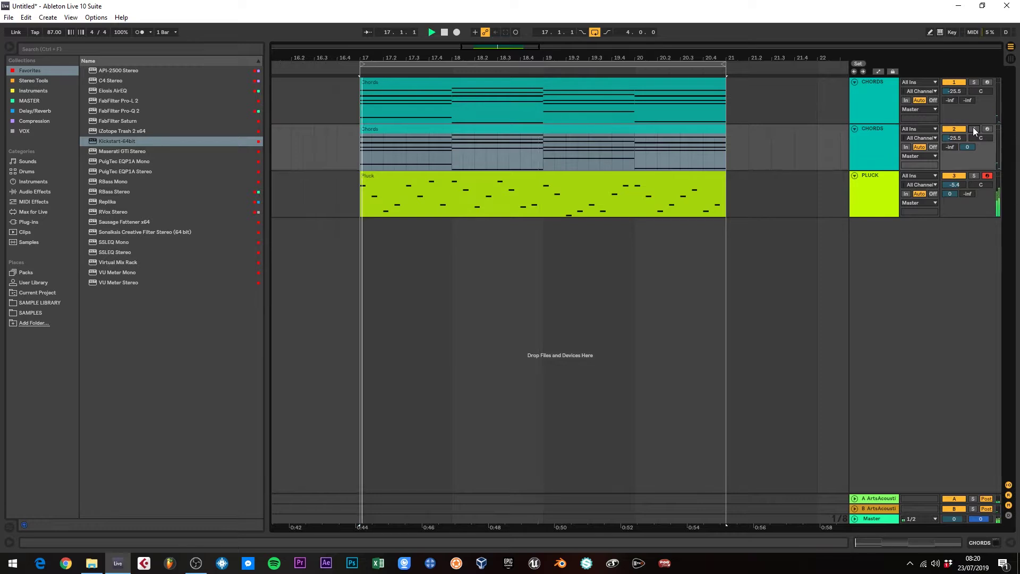
click(881, 132)
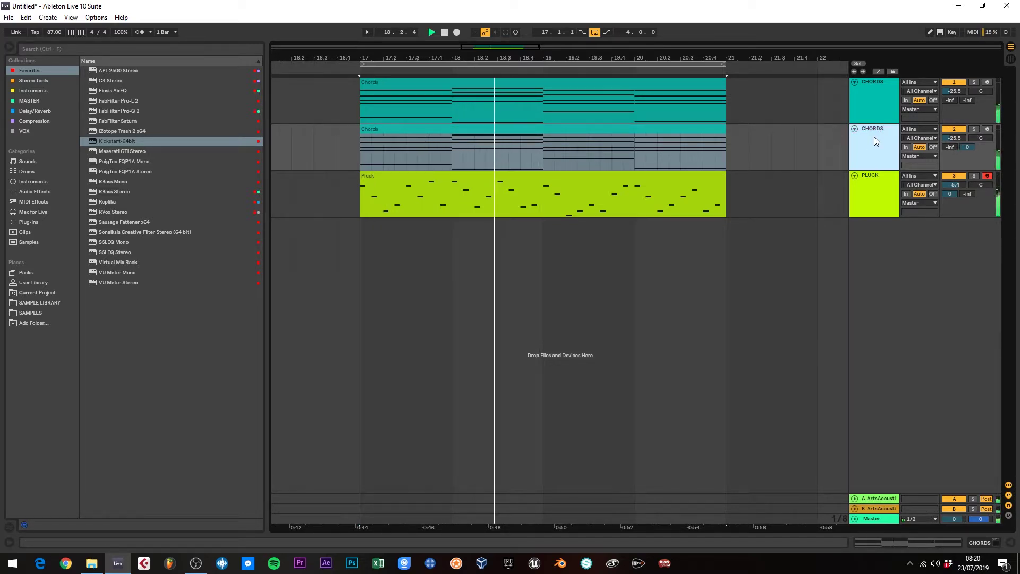
click(974, 130)
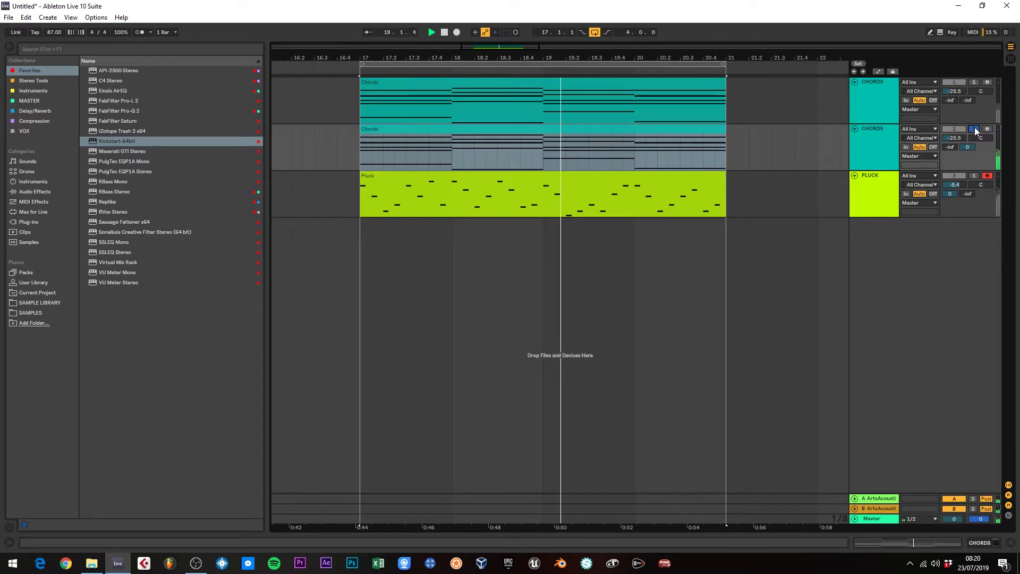
Step: Solo the B return to hear only the reverb fed by the octave-higher CHORDS duplicate, checking both CHORDS tracks' sends
click(973, 509)
click(893, 509)
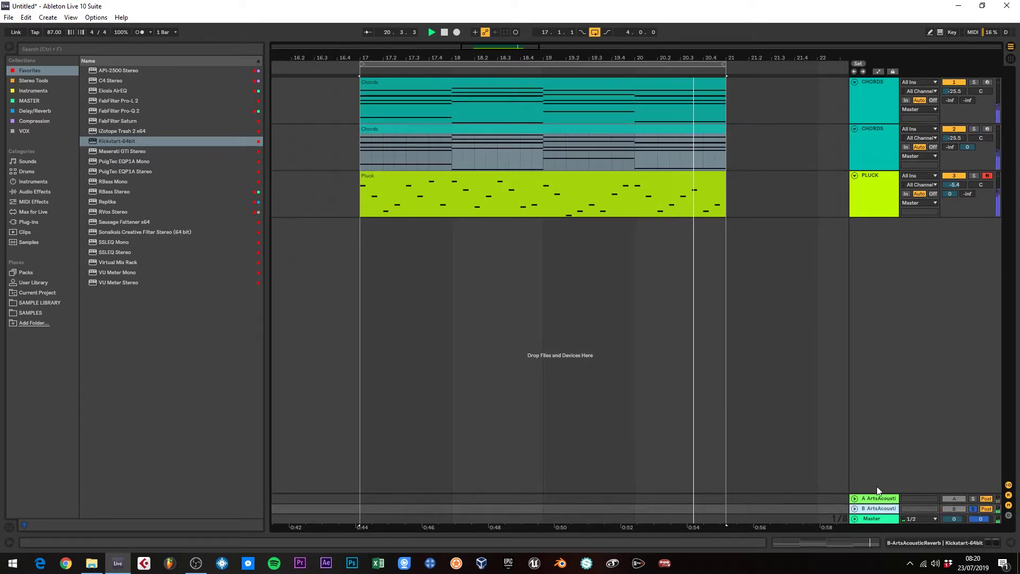
click(865, 81)
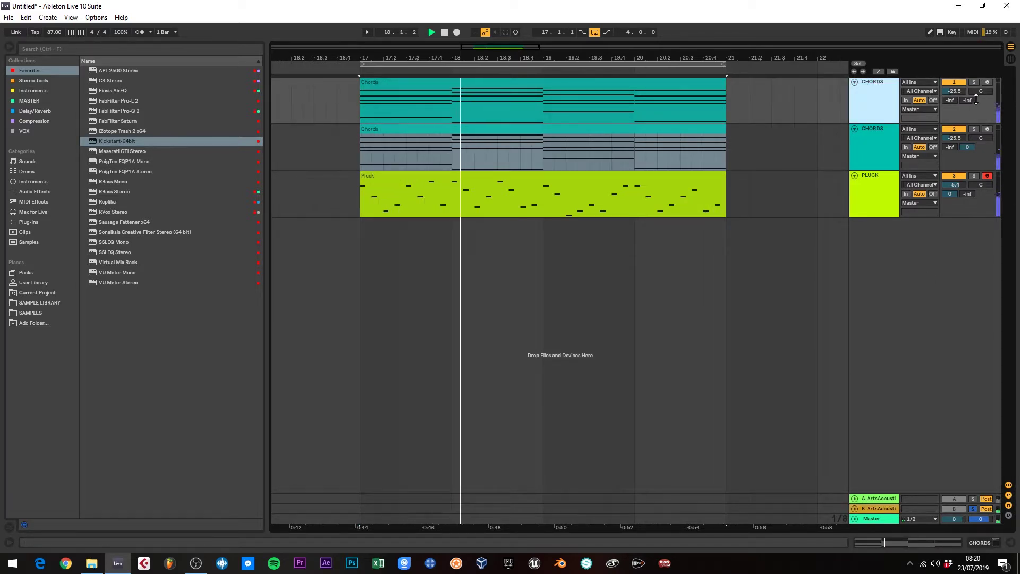
click(870, 133)
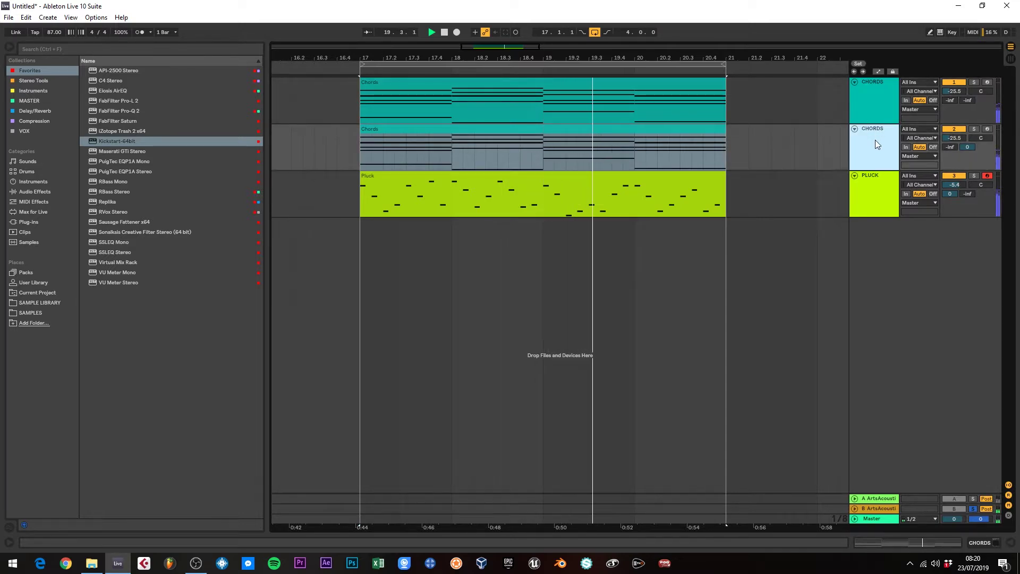
Step: Compare the reverb on return B with Kickstart bypassed and enabled, and set Kickstart's mix to 73%
click(878, 510)
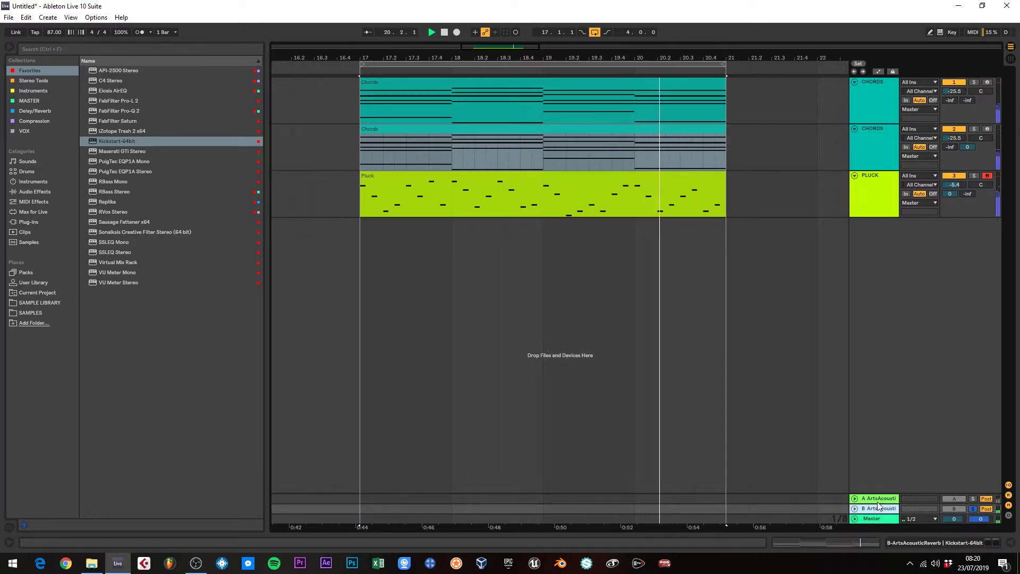
double_click(871, 509)
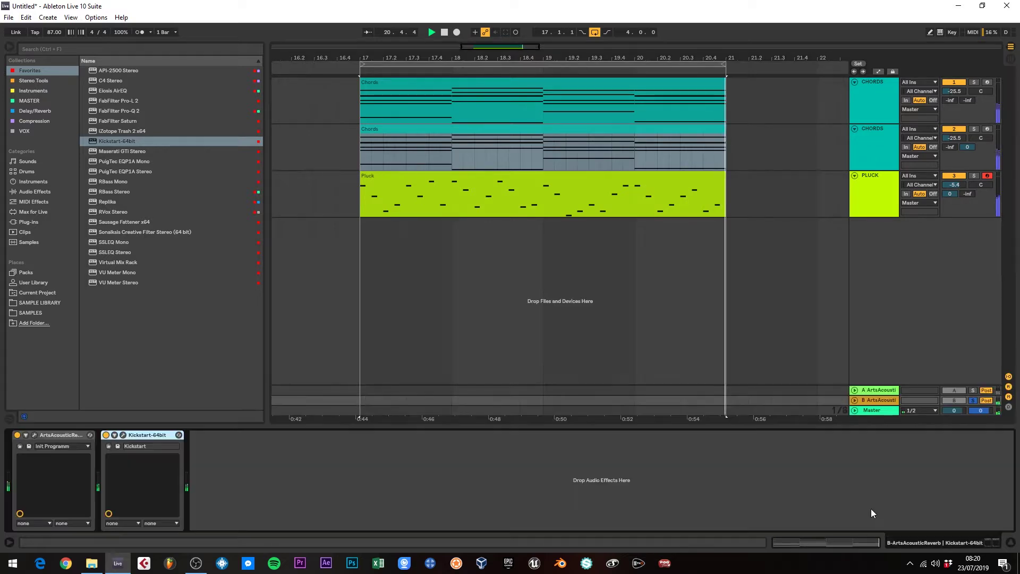
click(106, 435)
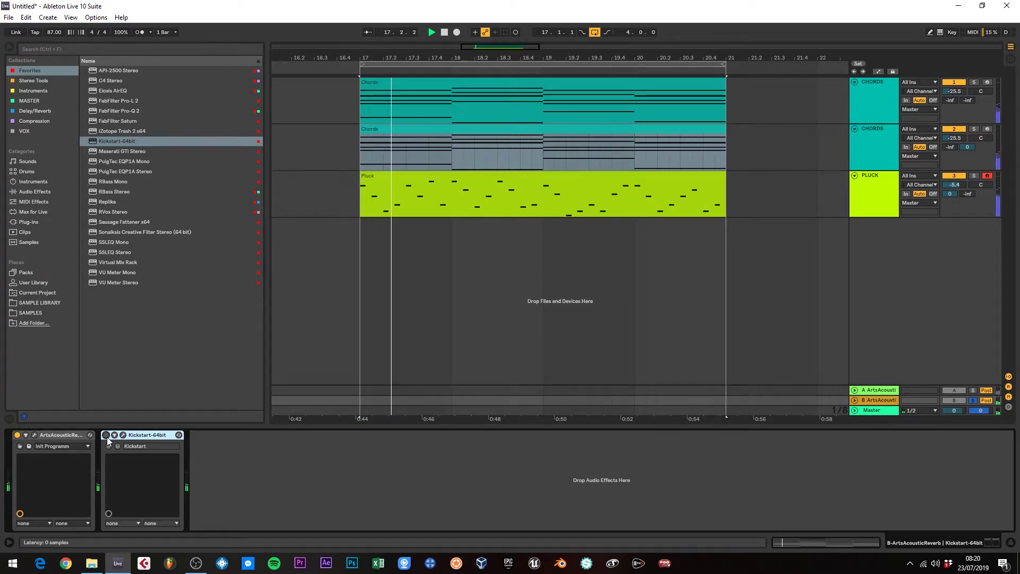
click(106, 435)
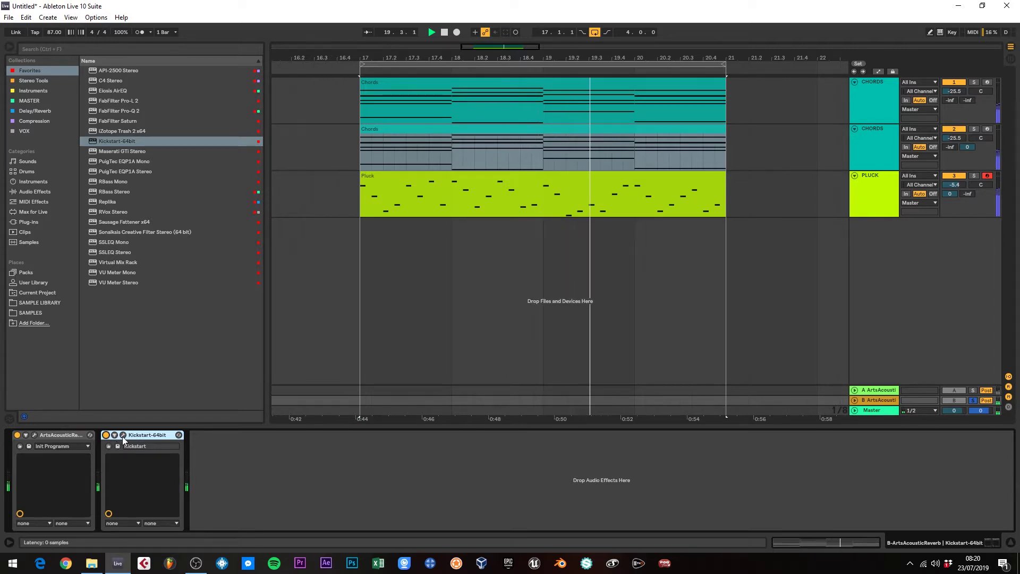
click(122, 435)
mouse_move(322, 225)
mouse_down()
mouse_move(324, 210)
mouse_move(327, 229)
mouse_up()
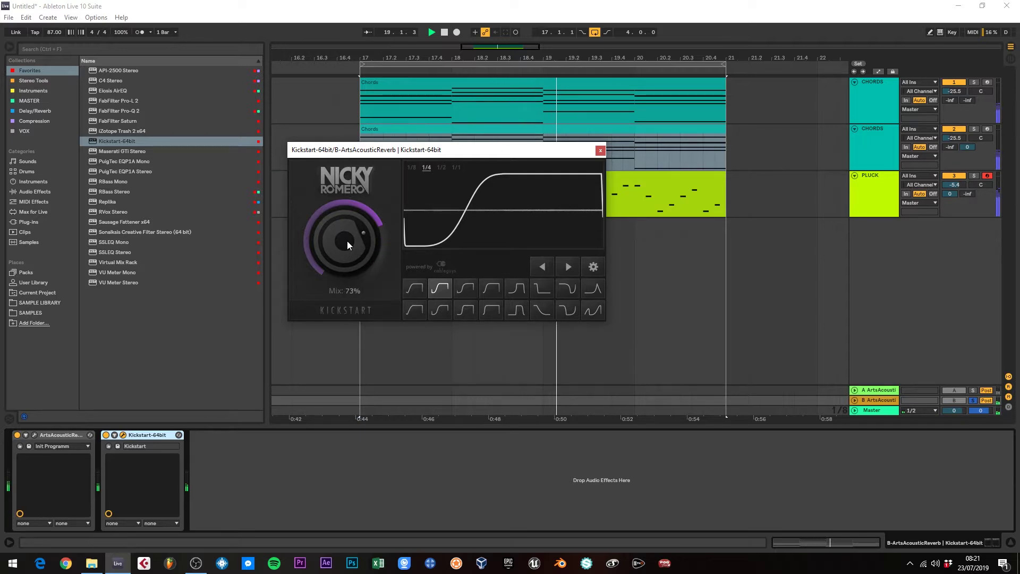
Step: Solo the octave-higher CHORDS duplicate instead of return B, set its volume to -26.0, and restore the full mix
click(974, 400)
click(974, 129)
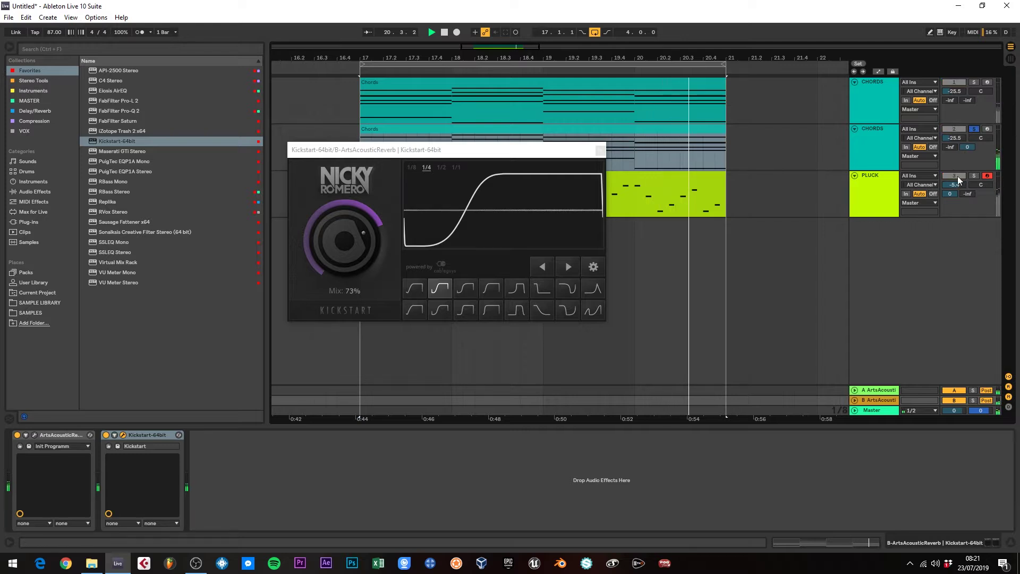
click(600, 150)
mouse_move(949, 140)
mouse_down()
mouse_move(948, 160)
mouse_move(949, 142)
mouse_up()
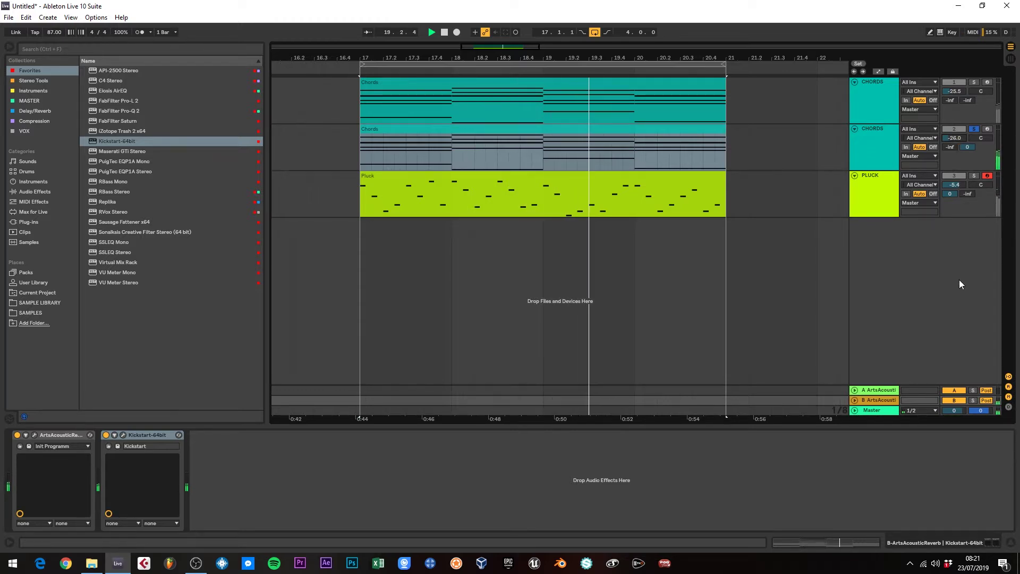
click(974, 128)
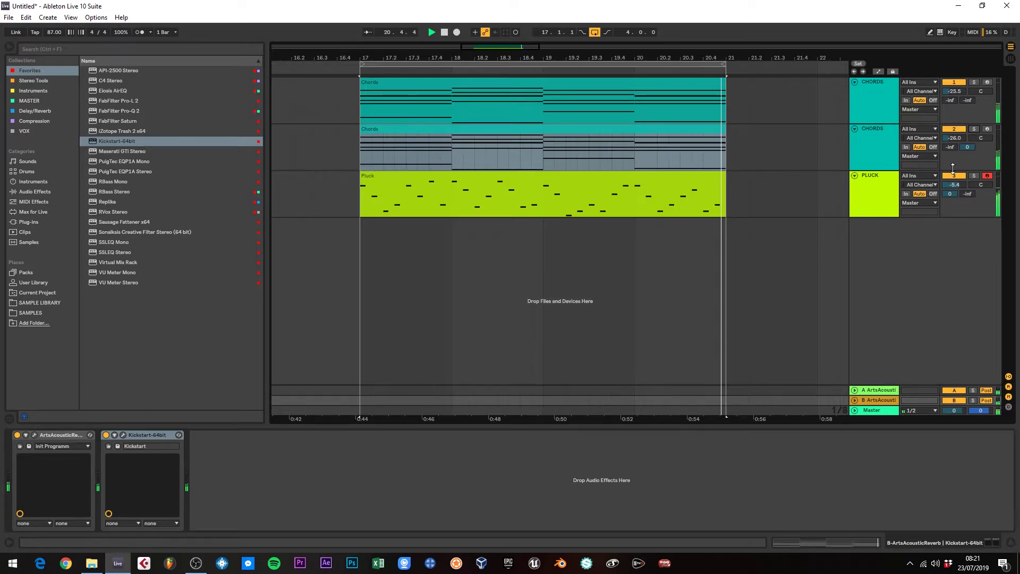
Step: Add the CLA-76 Stereo compressor after Kickstart on return B
click(891, 400)
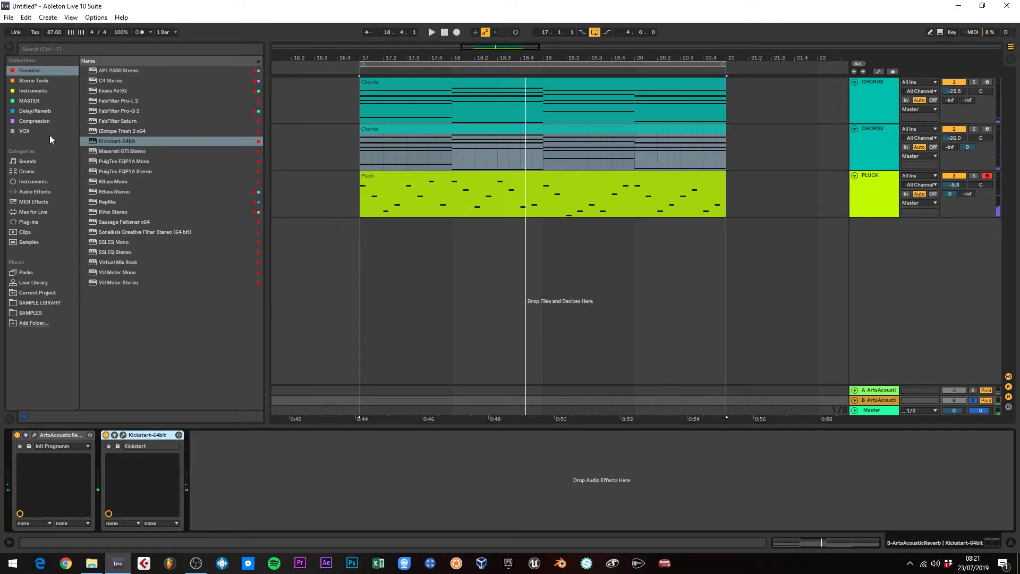
click(21, 121)
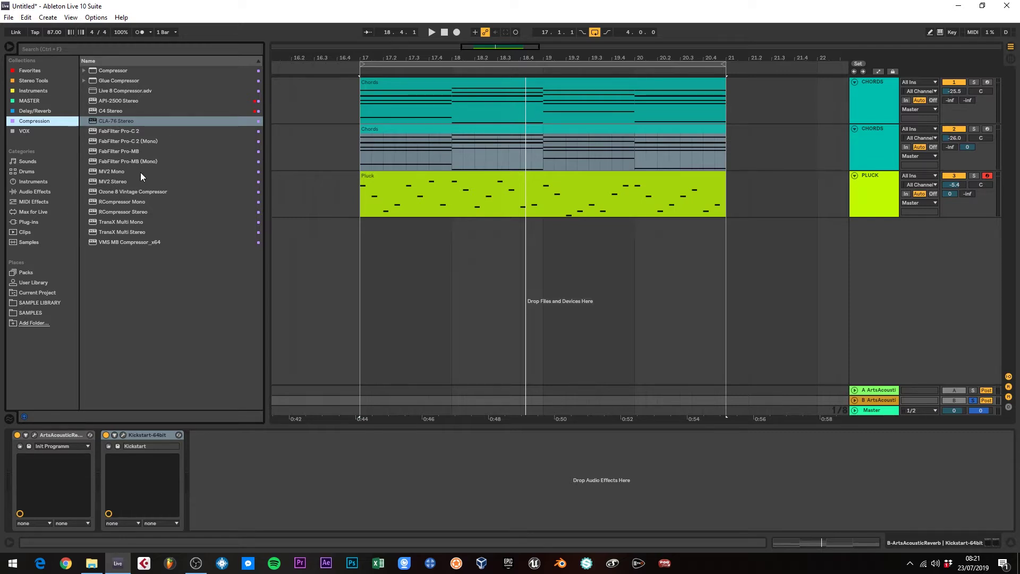
double_click(111, 121)
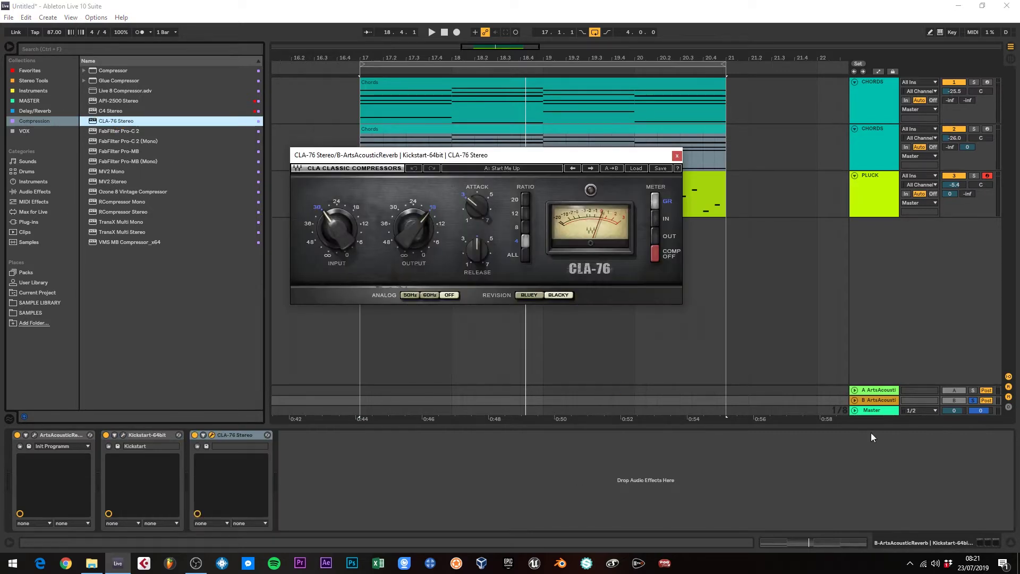
Step: Set the CLA-76 release to 7.00 and its input to -25.5, and lower the output while listening to soloed return B
drag(466, 259, 465, 244)
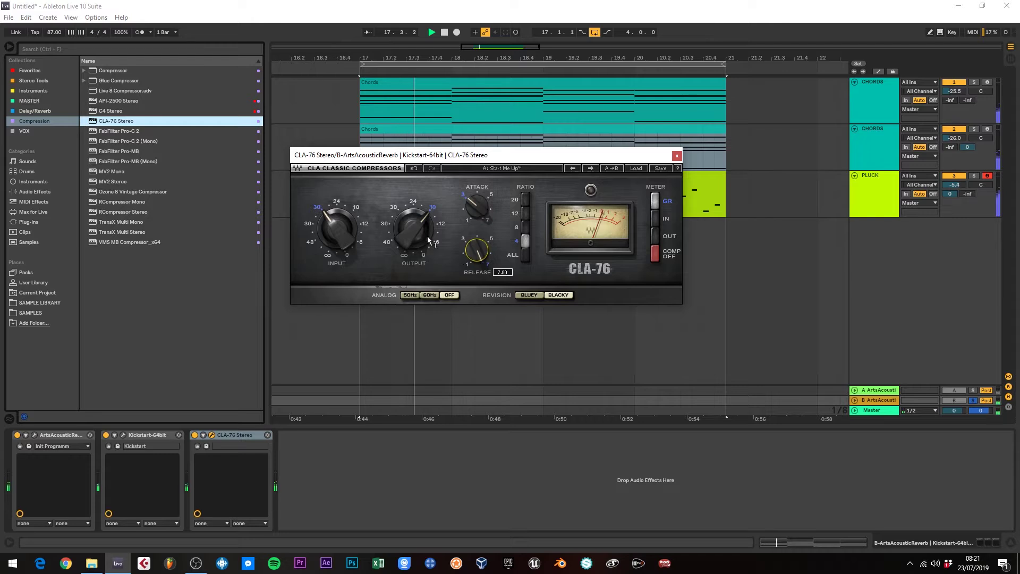
drag(338, 238, 338, 236)
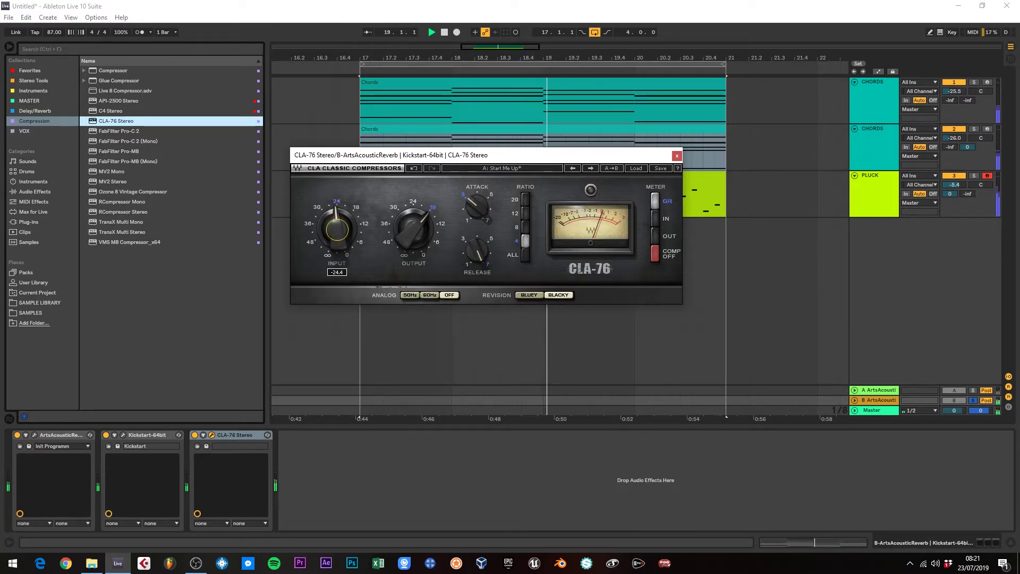
click(896, 406)
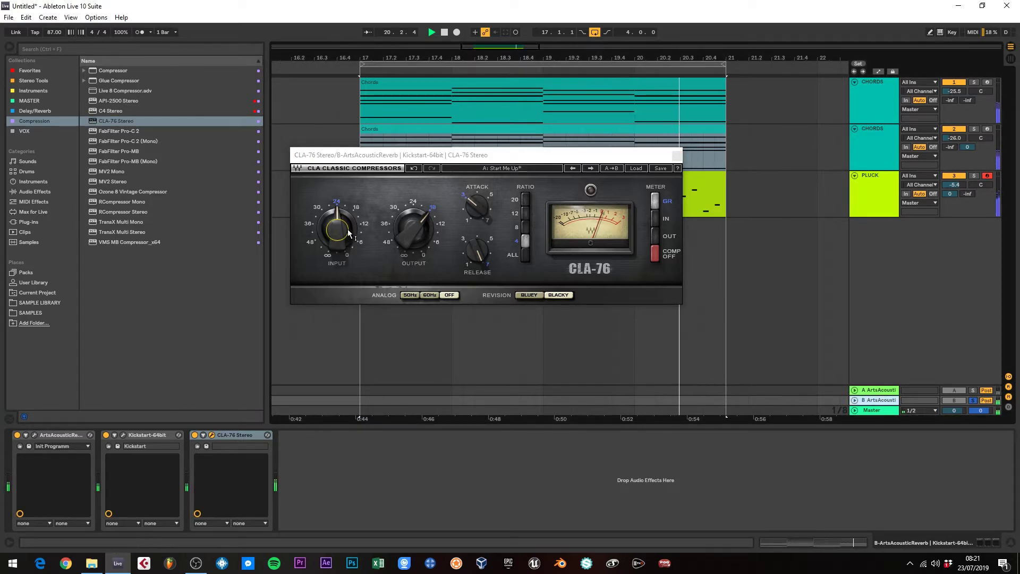
click(397, 234)
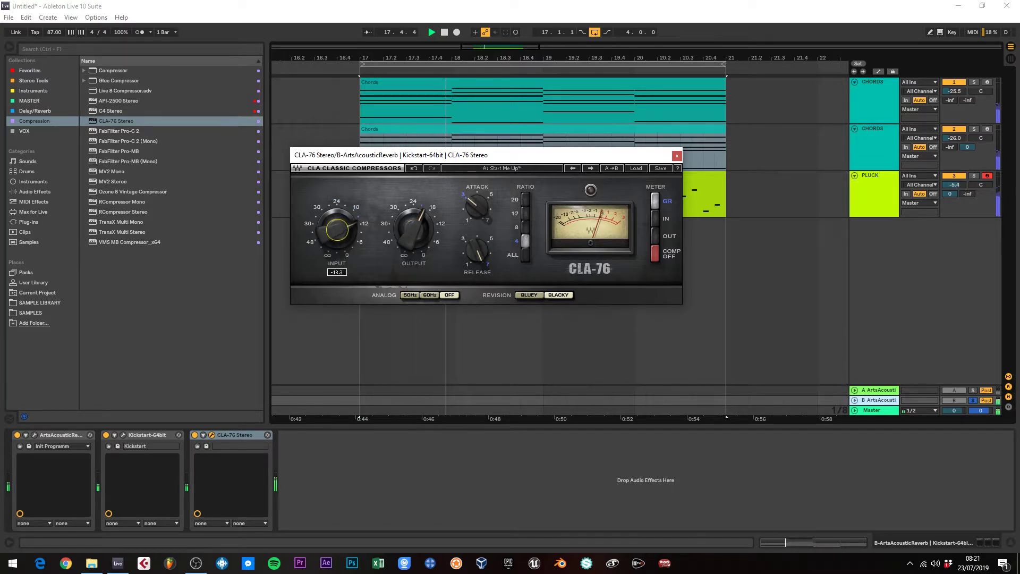
drag(337, 230, 337, 249)
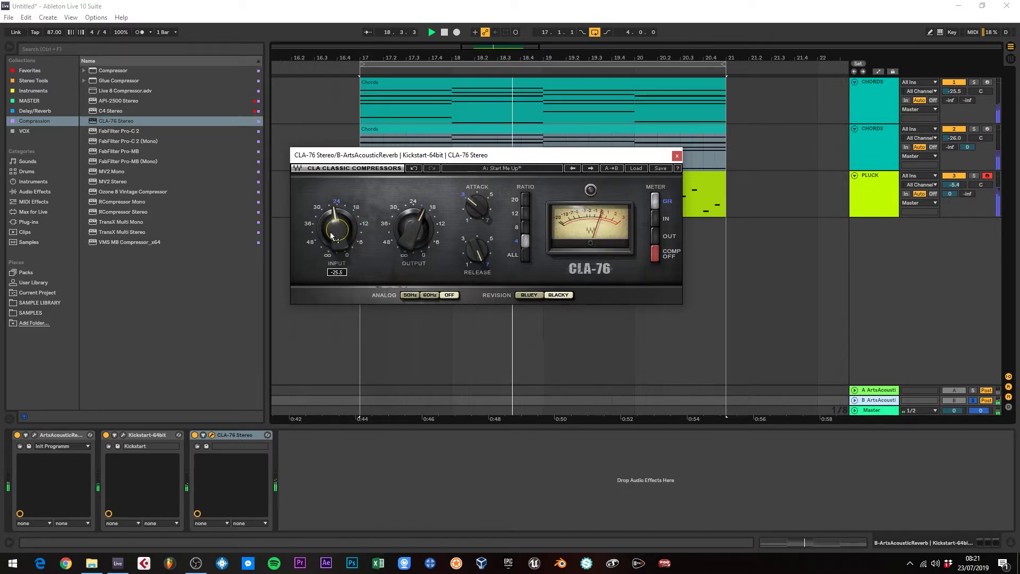
Step: Set the CLA-76 output to -22.0 and compare the reverb with the compressor bypassed and enabled
click(193, 435)
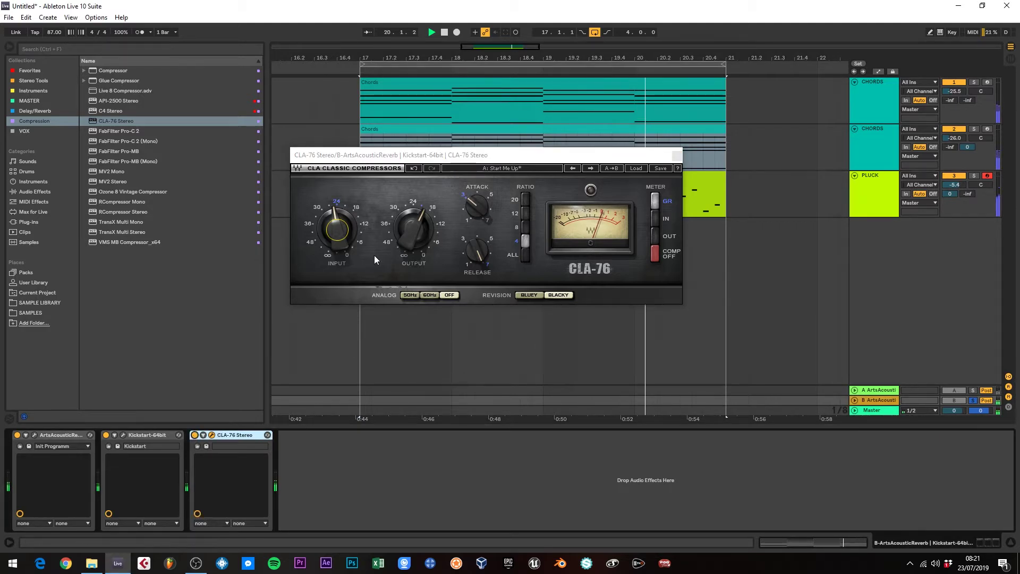
click(413, 229)
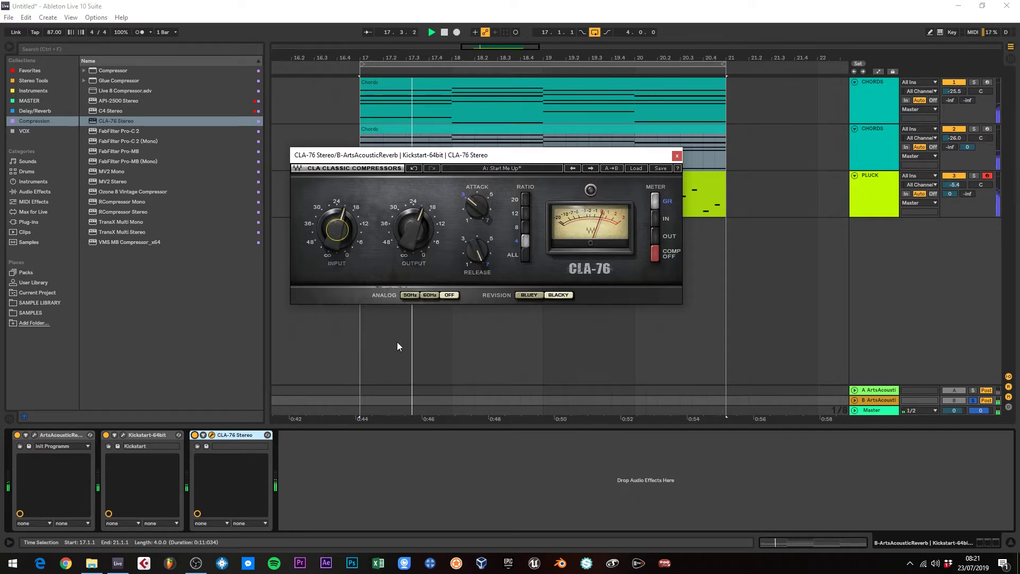
click(528, 295)
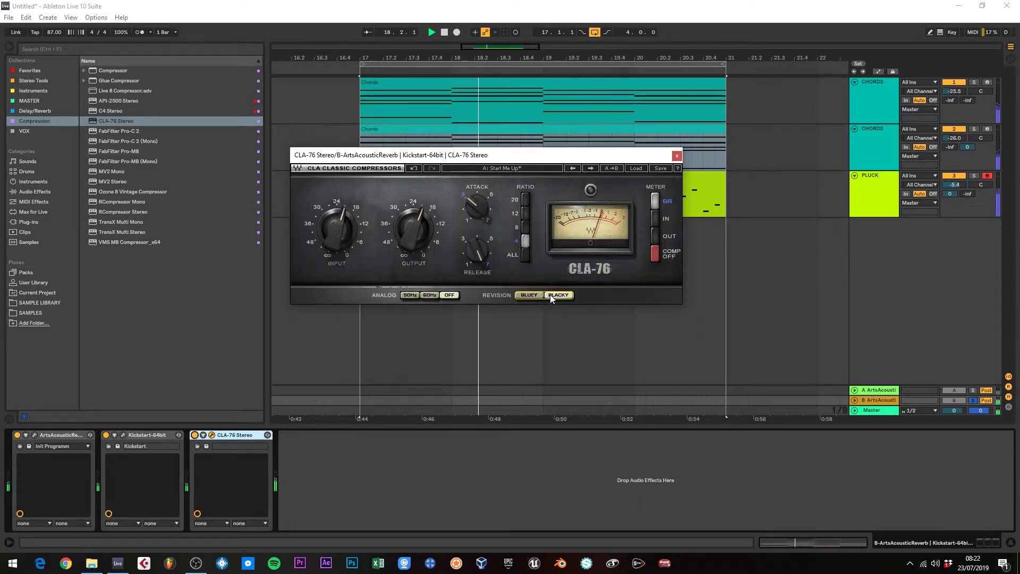
click(195, 436)
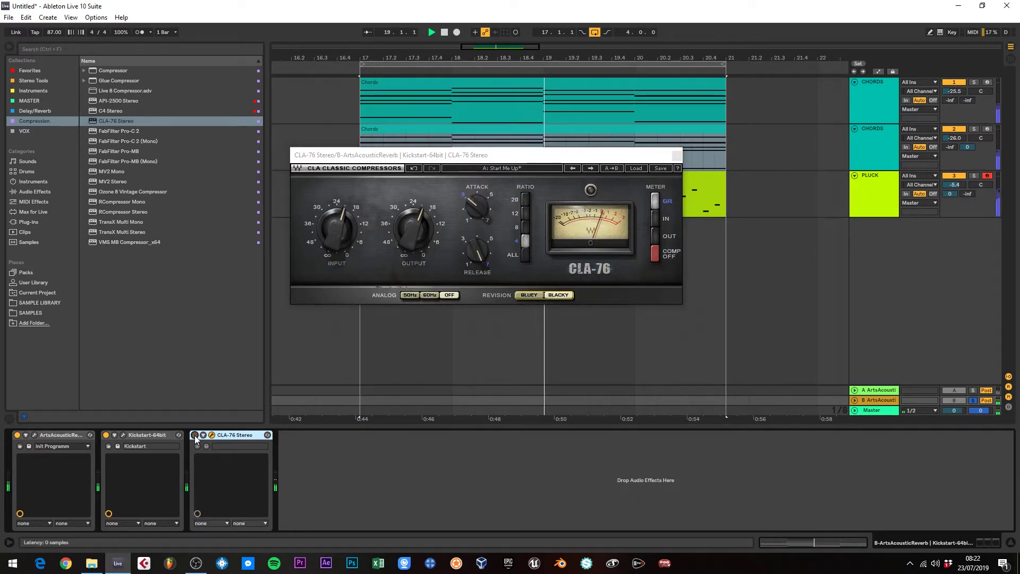
click(195, 435)
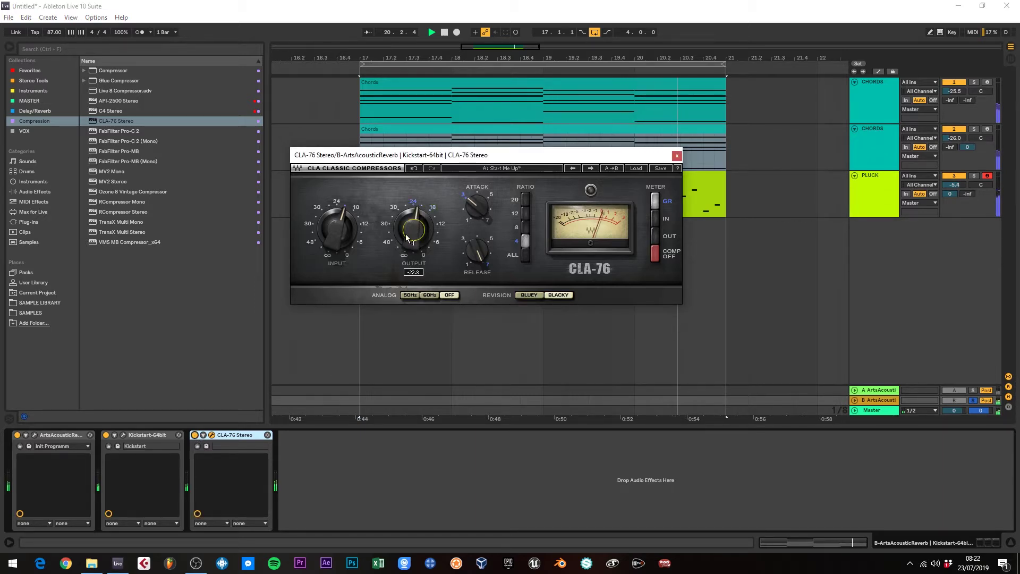
click(195, 437)
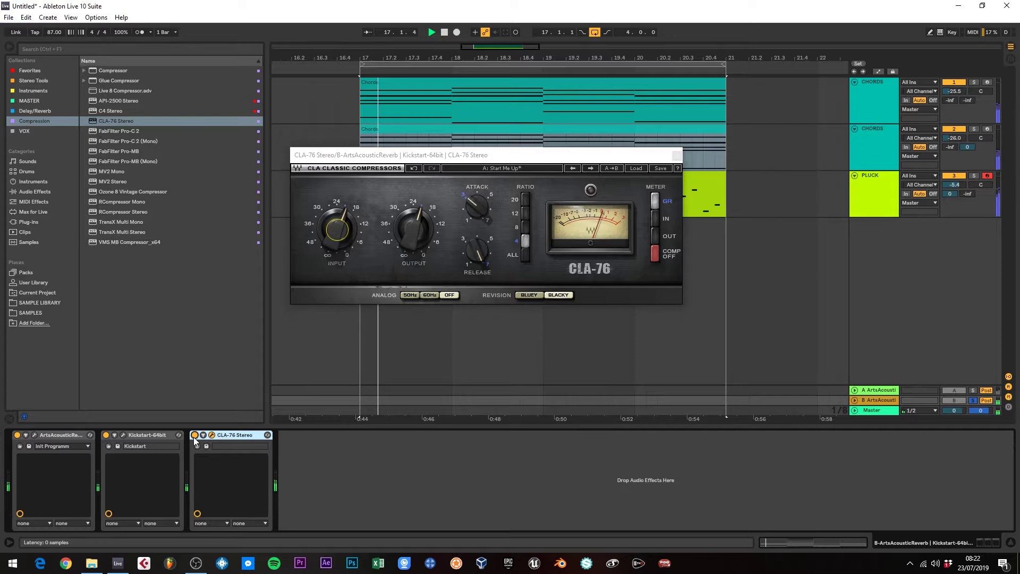
click(677, 157)
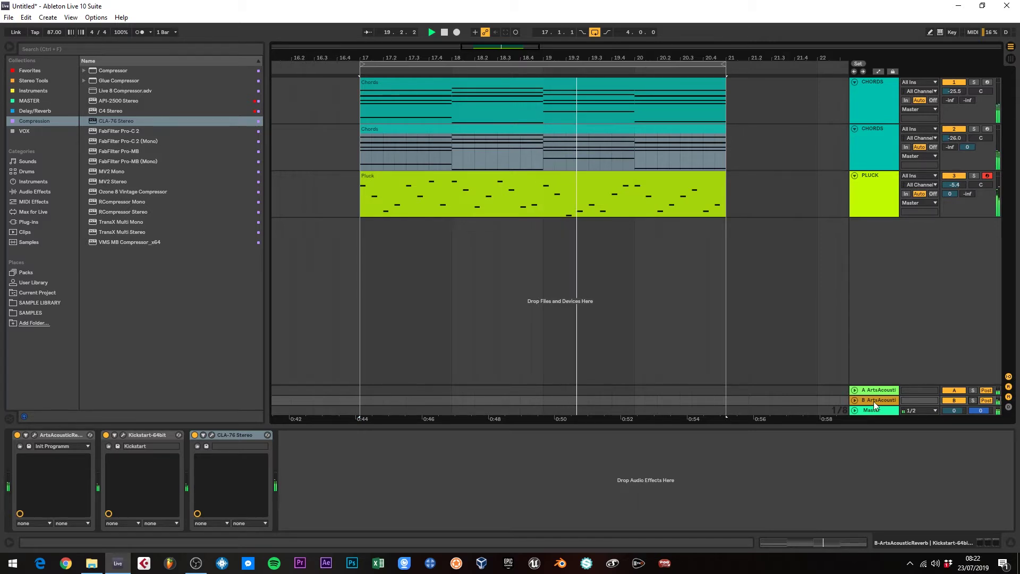
Step: Mute the PLUCK track and listen to the chords with return B off and on
click(955, 400)
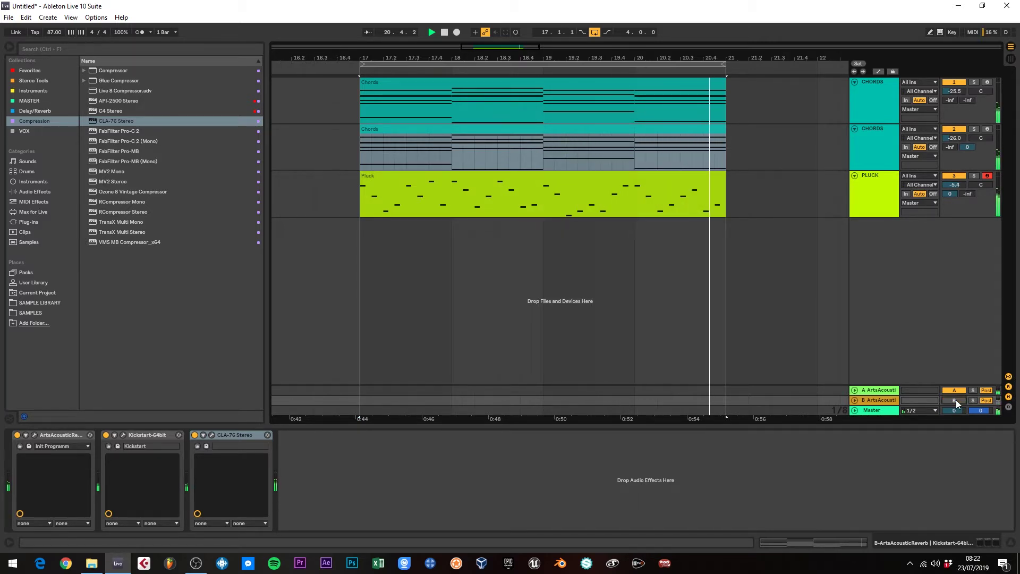
click(956, 176)
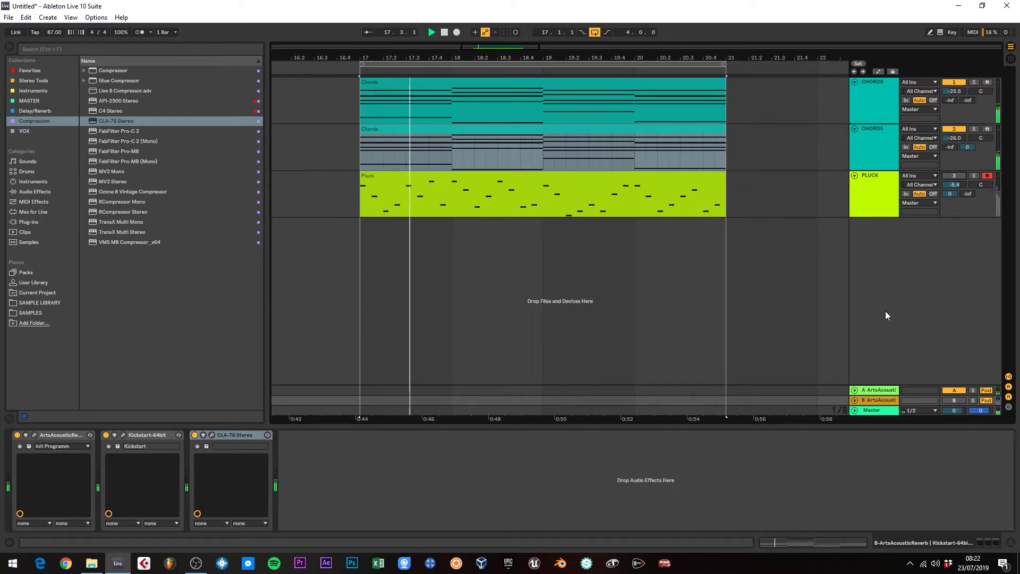
click(955, 400)
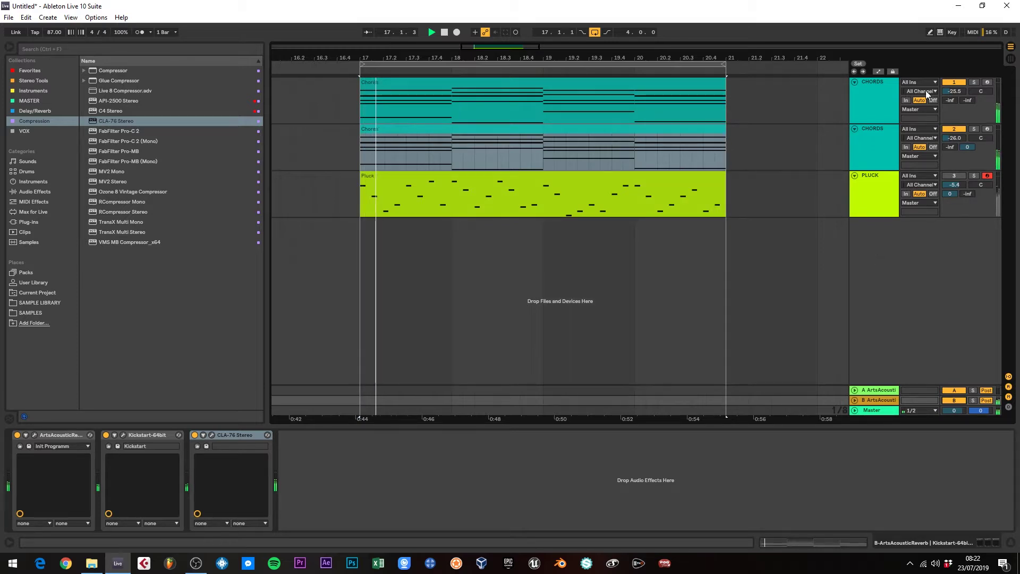
Step: Check the mix without the original CHORDS track, set that track's volume to -23.0, and stop playback
click(954, 81)
click(953, 82)
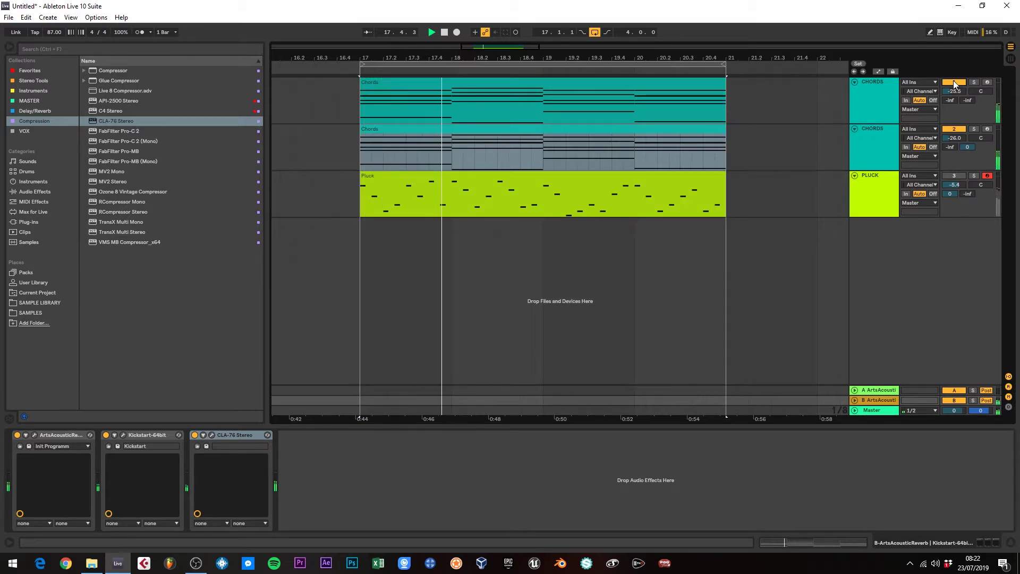
drag(952, 90, 952, 81)
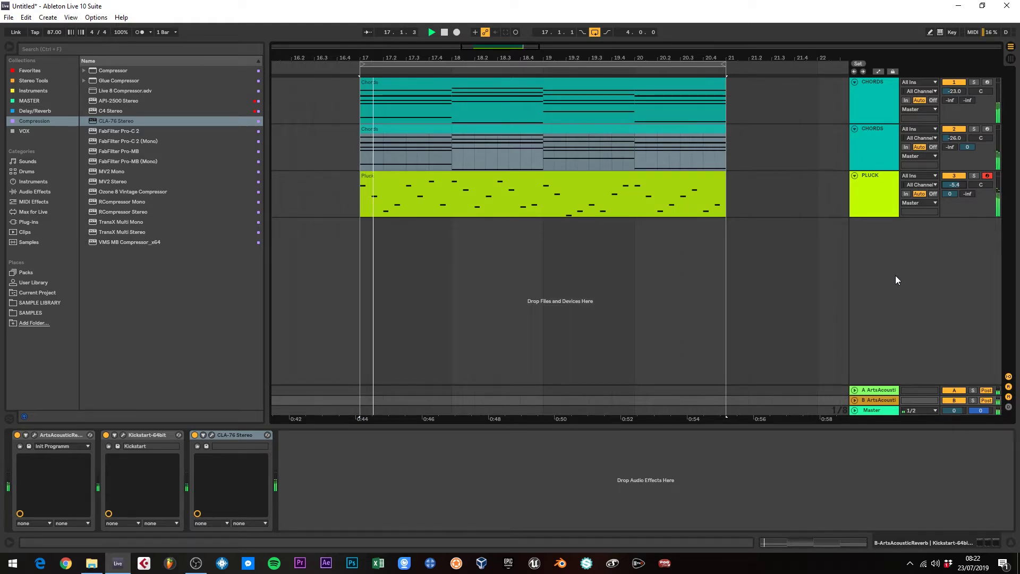
key(space)
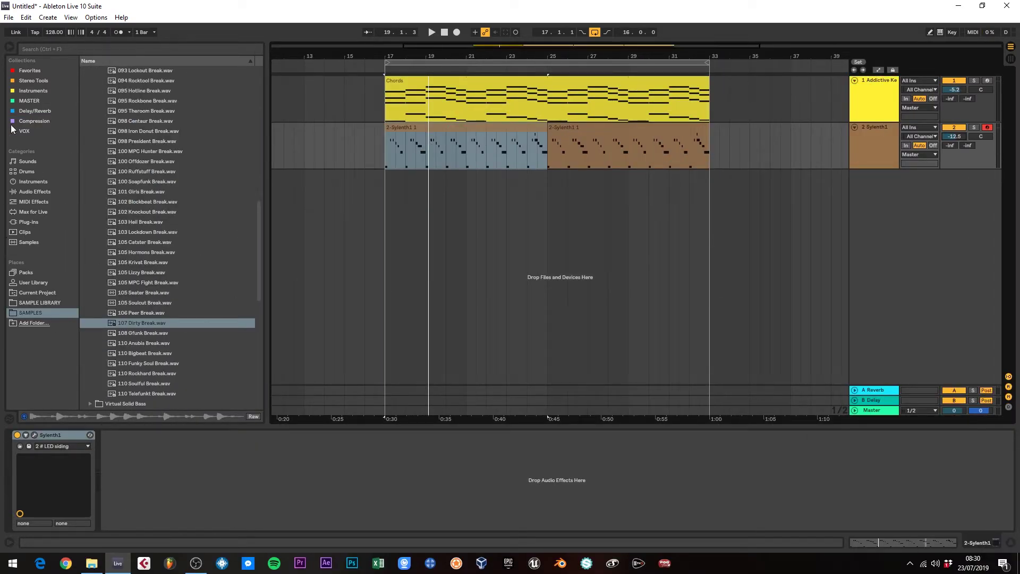
Step: Play the Addictive Keys and Sylenth1 arrangement from bar 17 and set the Addictive Keys track's volume to -5.6
click(32, 110)
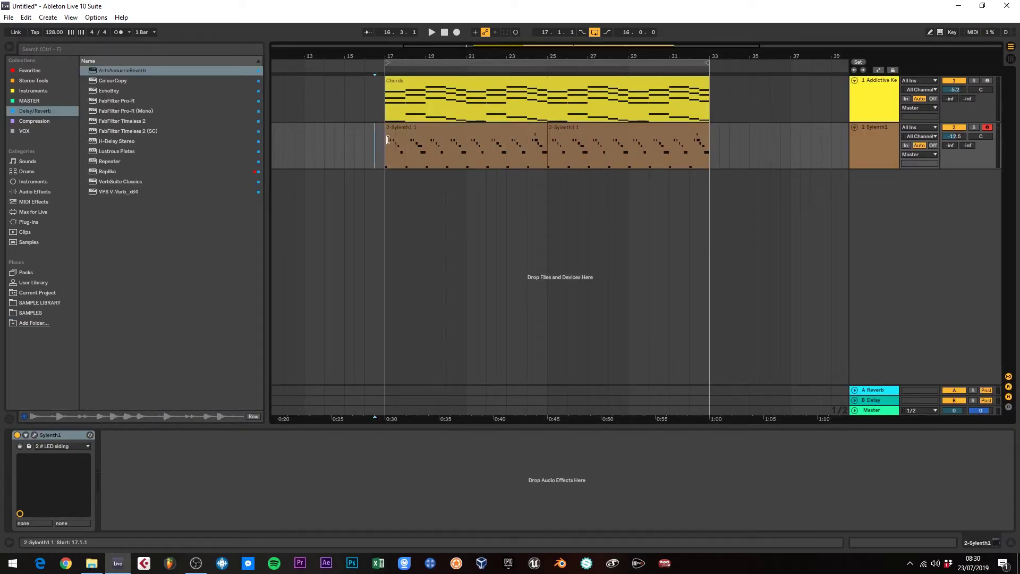
click(382, 158)
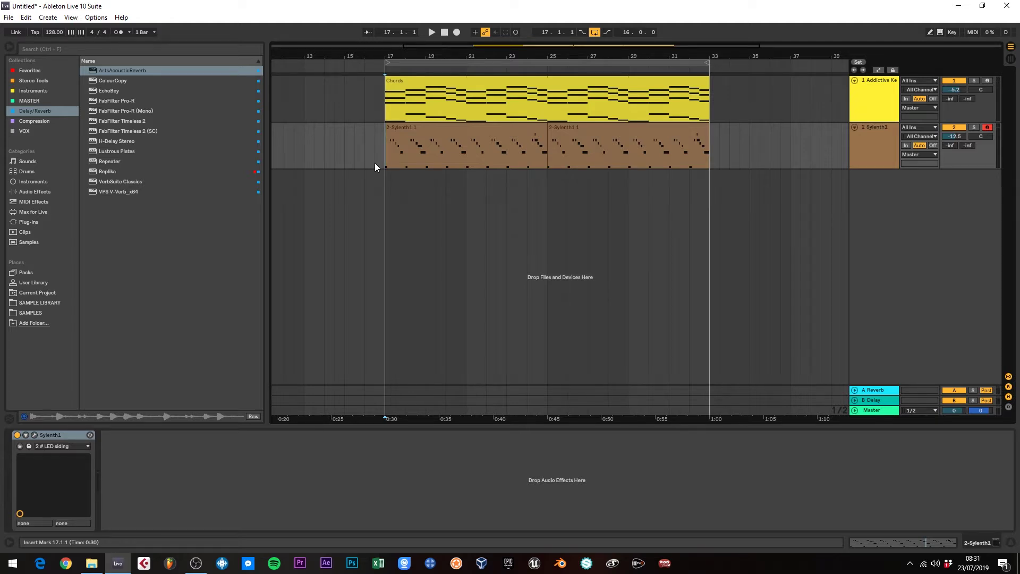
drag(537, 53, 539, 62)
click(385, 132)
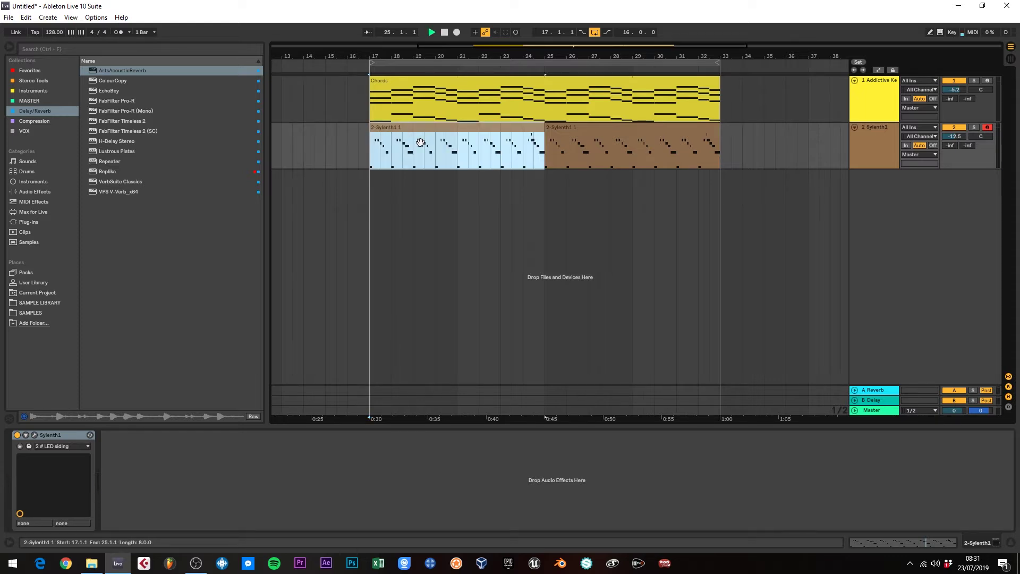
key(space)
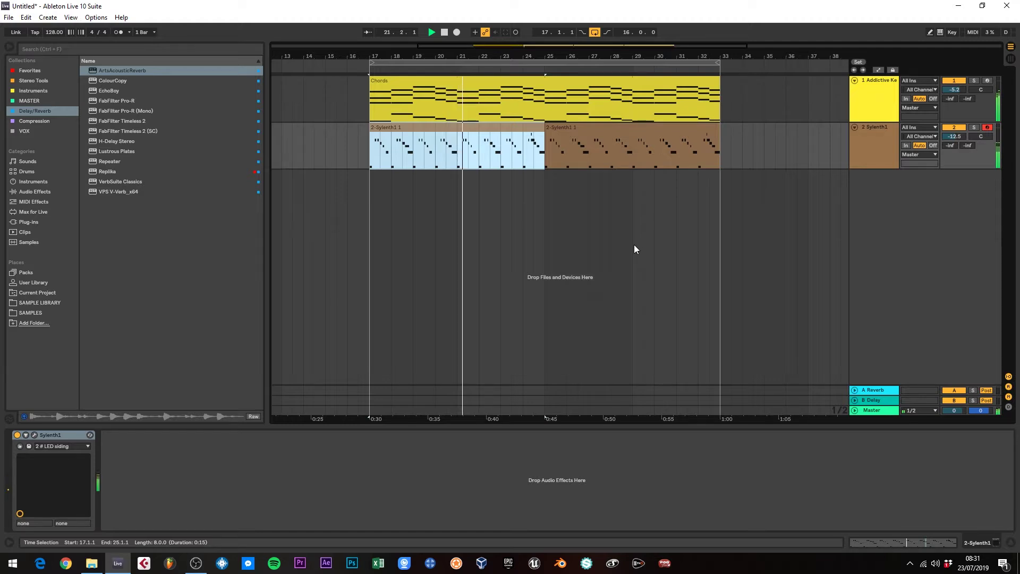
drag(954, 89, 954, 93)
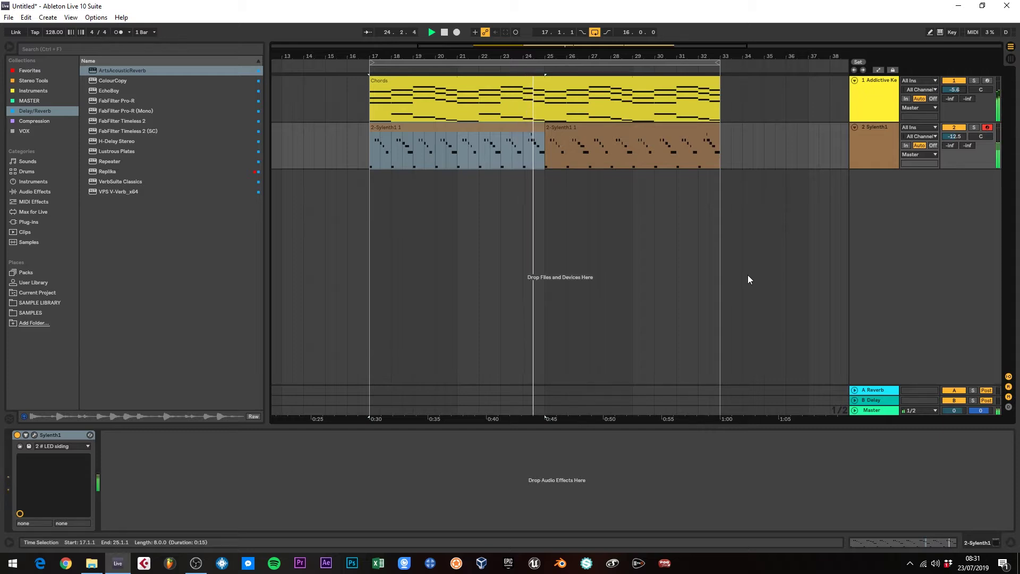
click(402, 126)
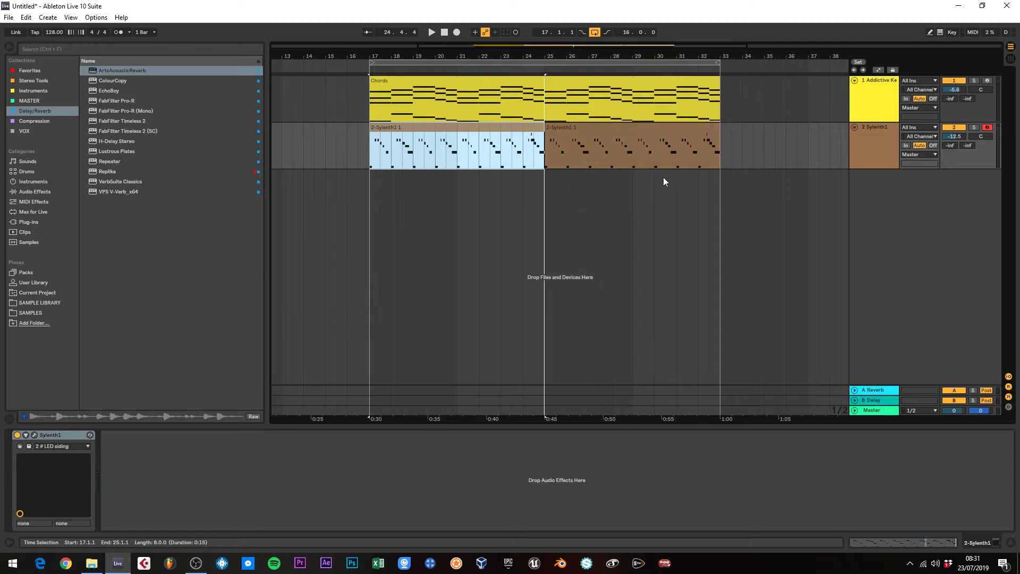
Step: Add ArtsAcousticReverb to the Sylenth1 track and set its decay to 2.935 s
click(876, 138)
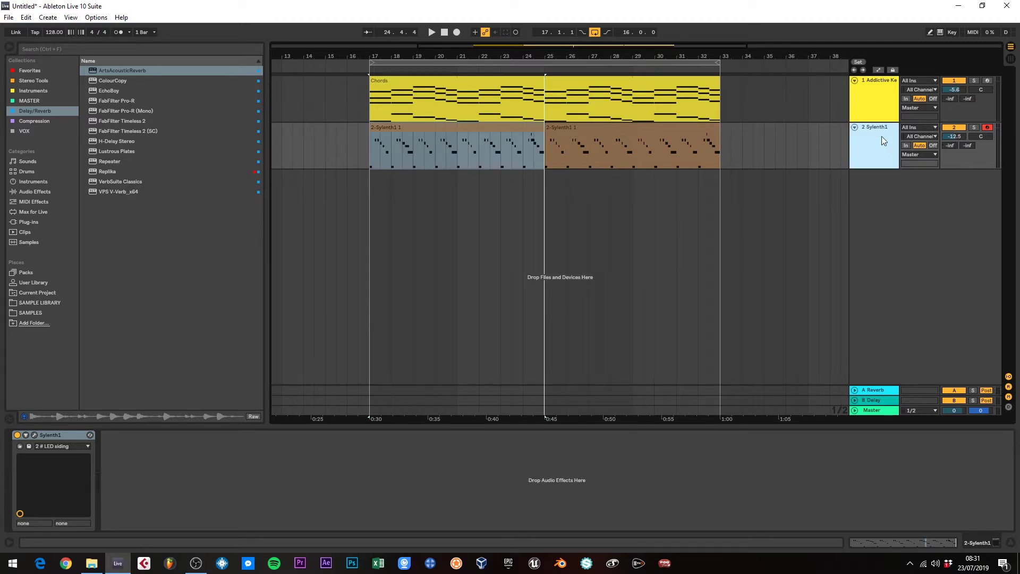
click(298, 234)
click(401, 165)
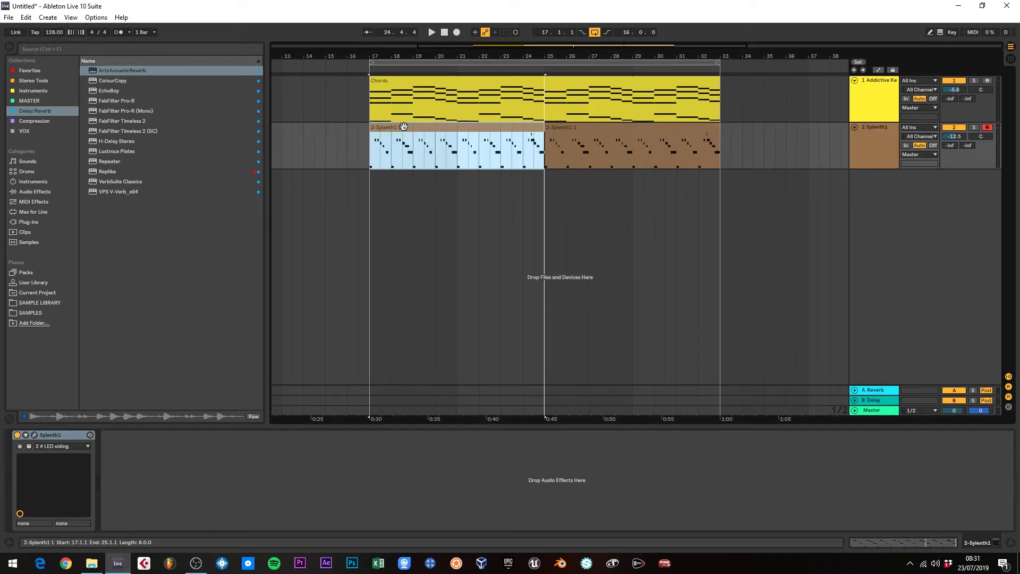
double_click(122, 70)
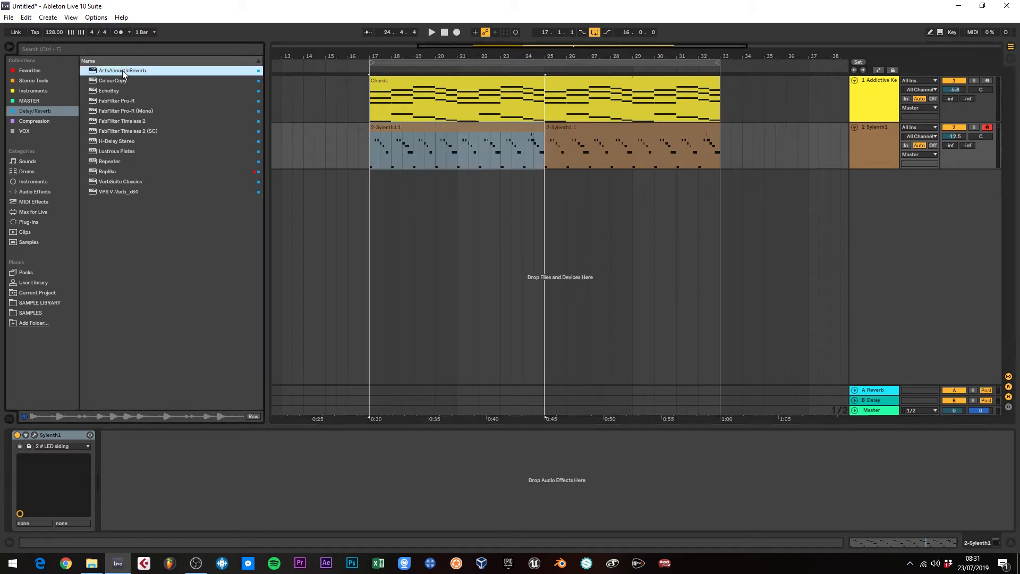
mouse_move(539, 190)
mouse_down()
mouse_move(583, 170)
mouse_move(540, 183)
mouse_up()
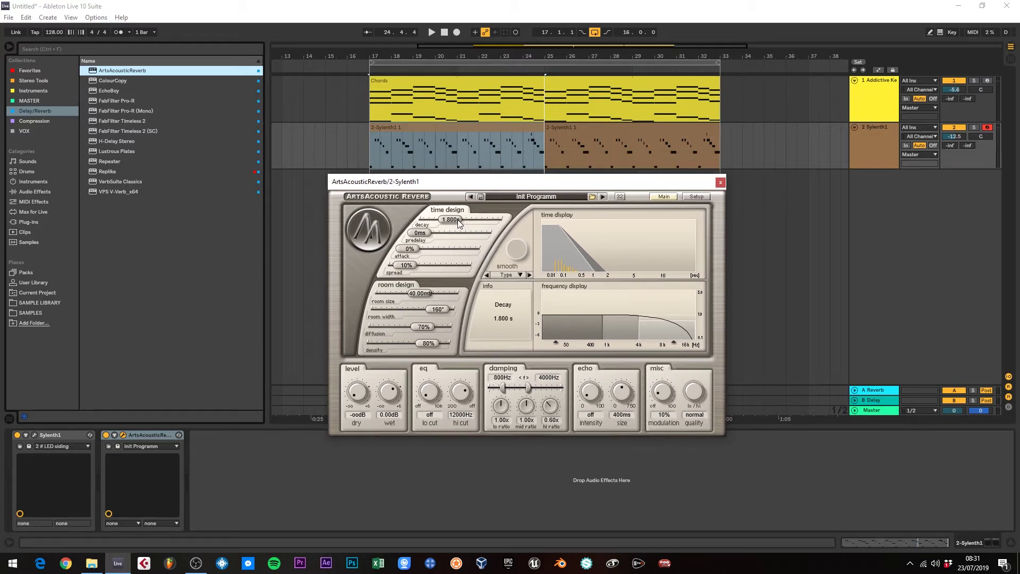
drag(452, 222, 457, 225)
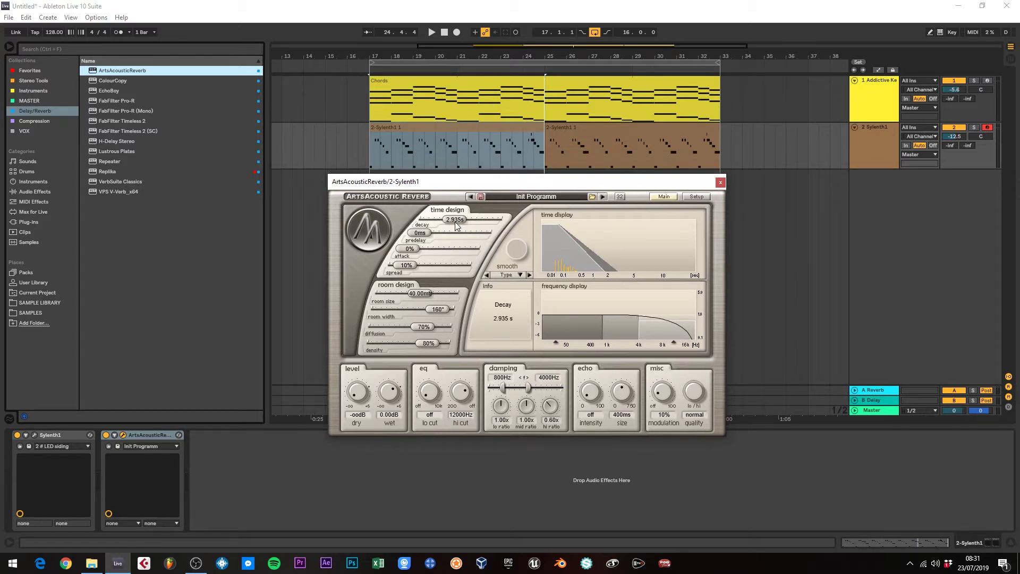
drag(484, 183, 483, 197)
Step: Play the arrangement briefly from bar 17 with the reverb on and mute the Addictive Keys track
click(424, 127)
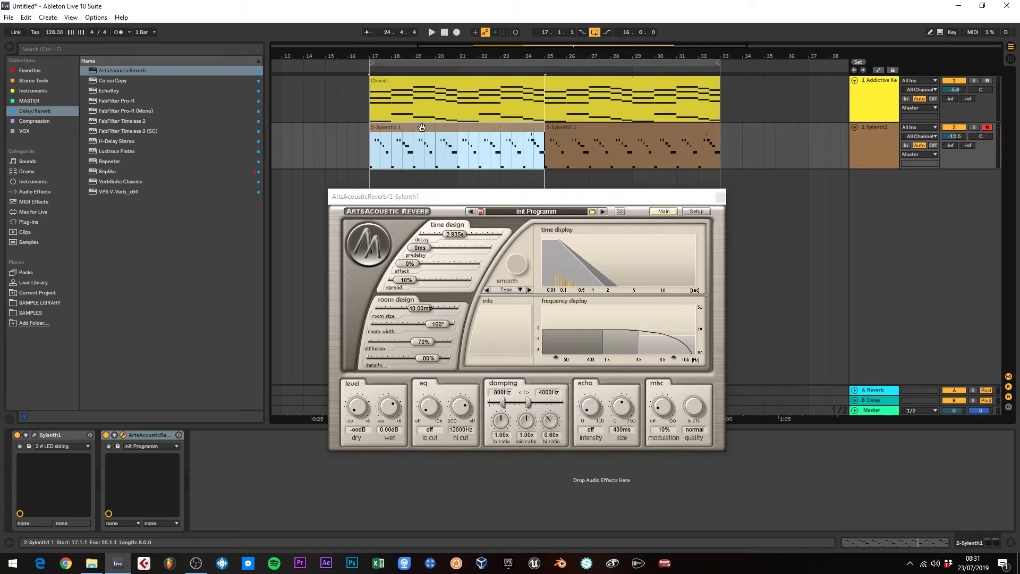
key(space)
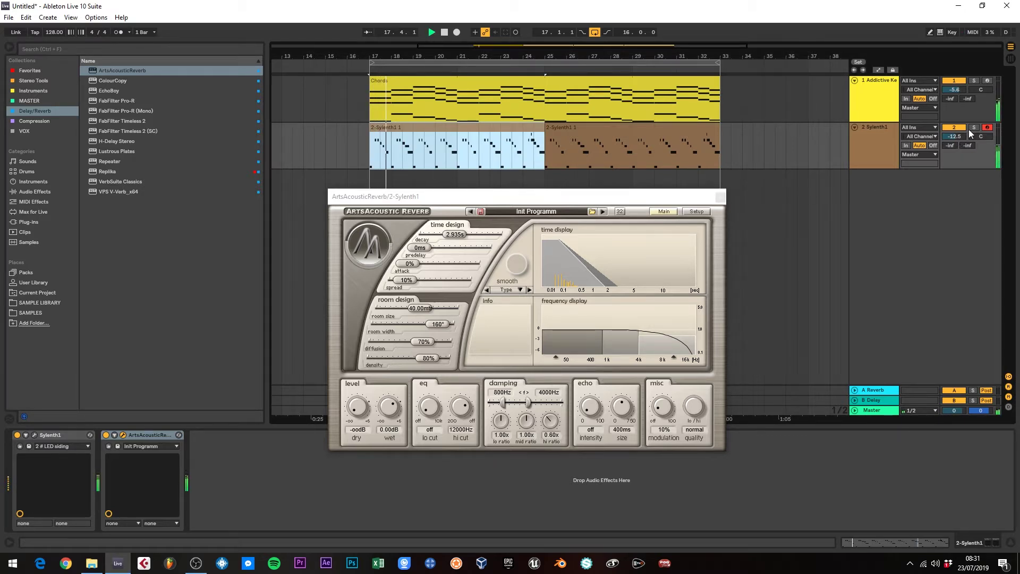
key(space)
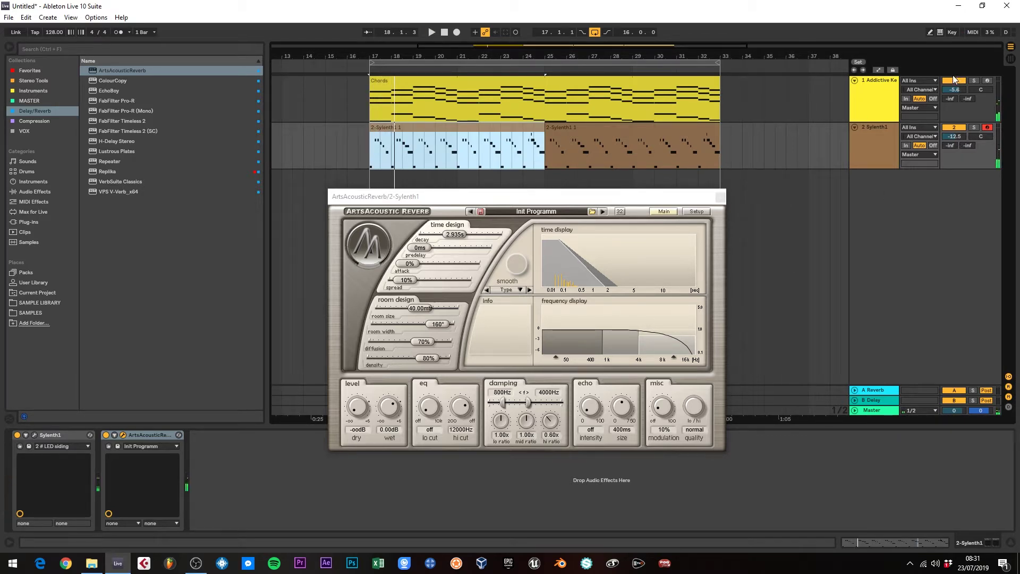
click(936, 85)
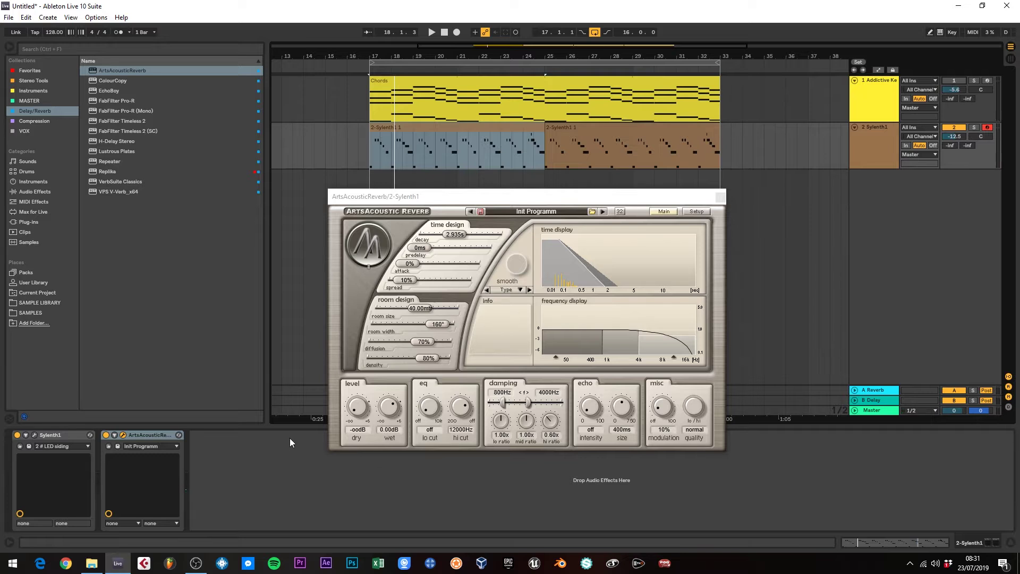
Step: Set the reverb's dry level to -0.45 dB and its wet level to -4.93 dB while listening to the Sylenth1 track
drag(363, 410, 373, 339)
drag(387, 427, 388, 428)
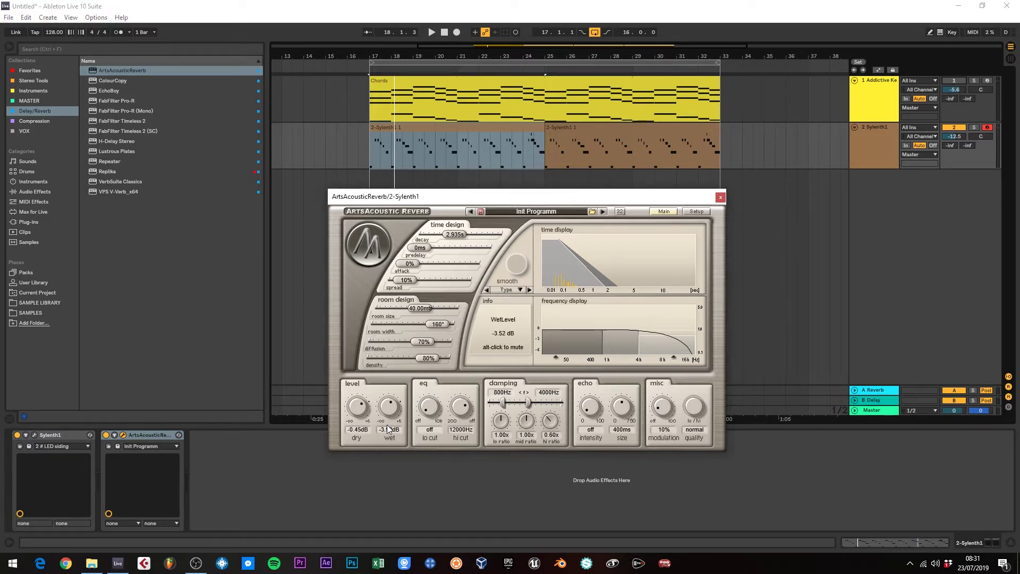
key(space)
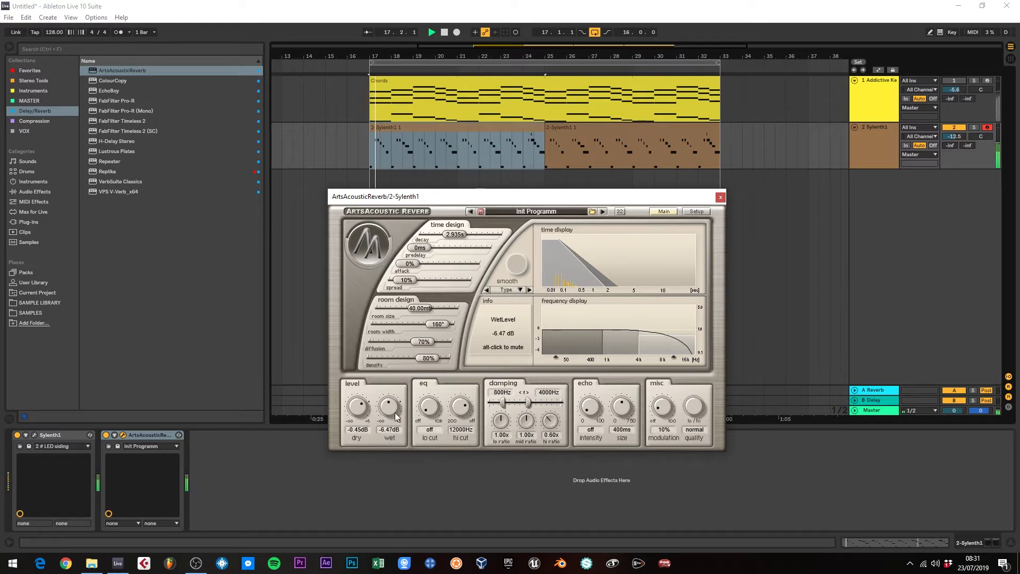
drag(390, 415, 390, 409)
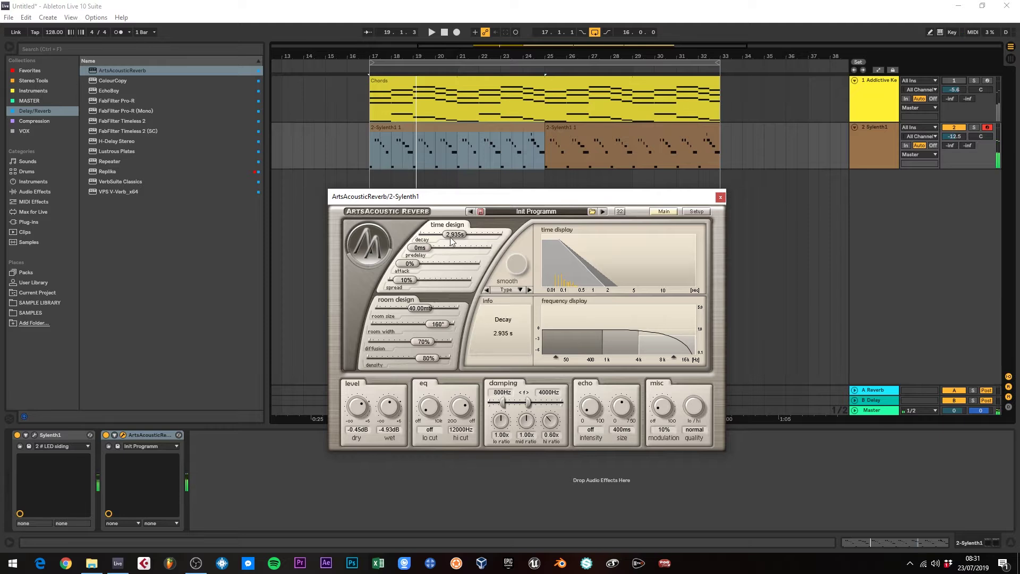
Step: Shorten the reverb's decay to 2.282 s and reduce its wet level to -8.15 dB during playback
mouse_move(452, 237)
mouse_down()
mouse_move(461, 240)
mouse_move(450, 242)
mouse_up()
drag(388, 410, 391, 422)
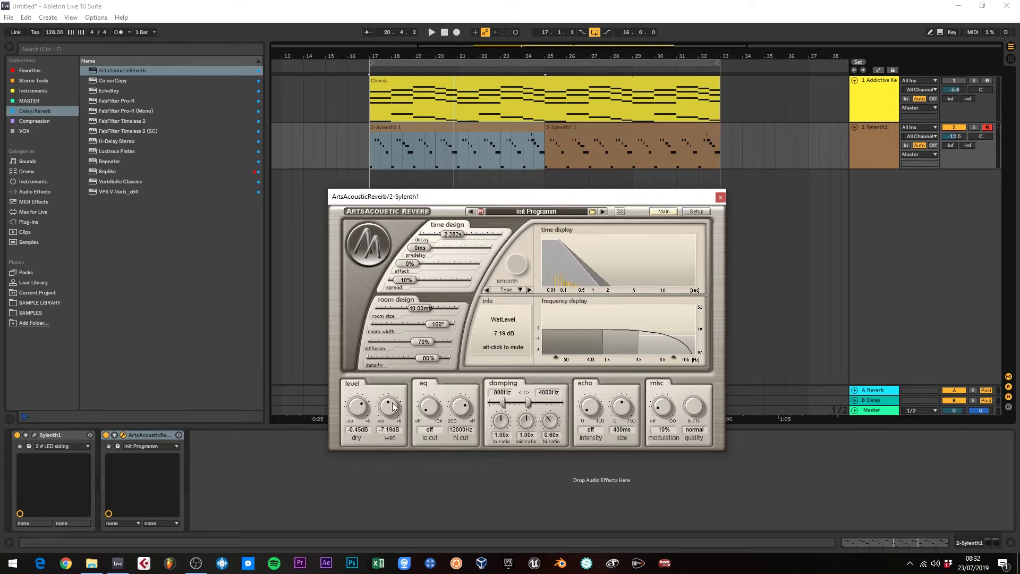
key(space)
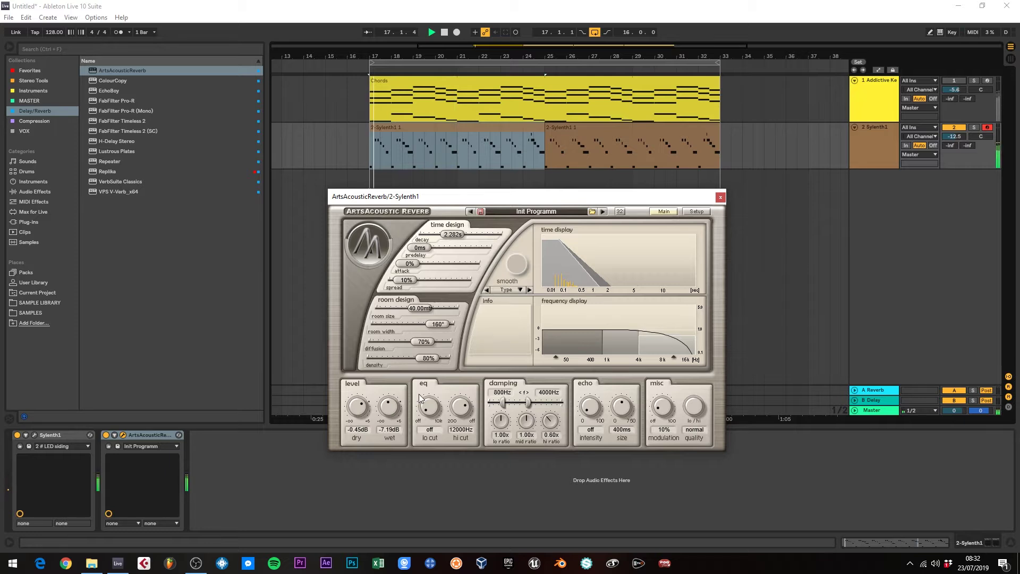
drag(396, 409, 396, 411)
key(space)
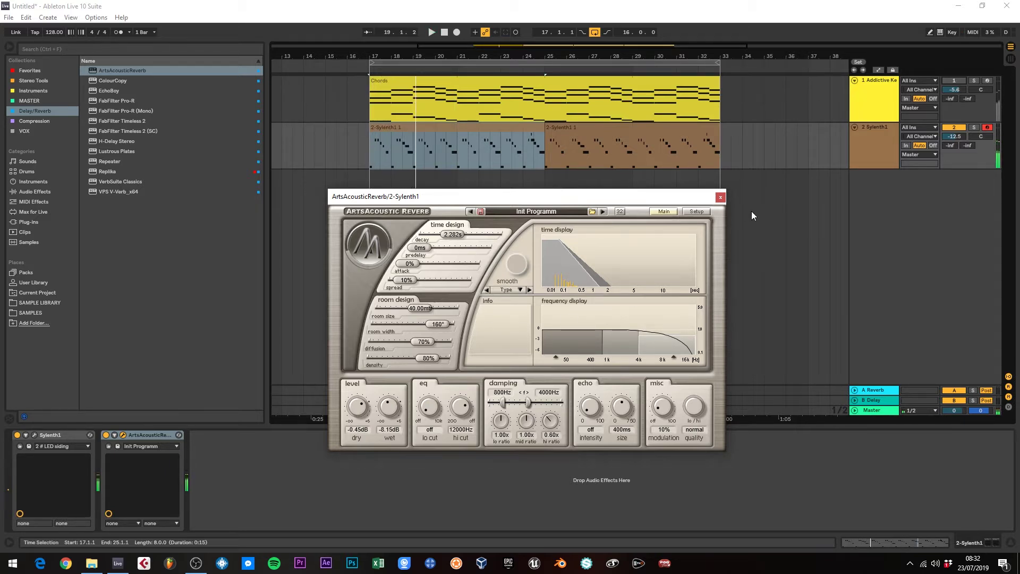
Step: Close the reverb window, add FabFilter Pro-Q 2 after the reverb on the Sylenth1 track, and start playback
click(721, 198)
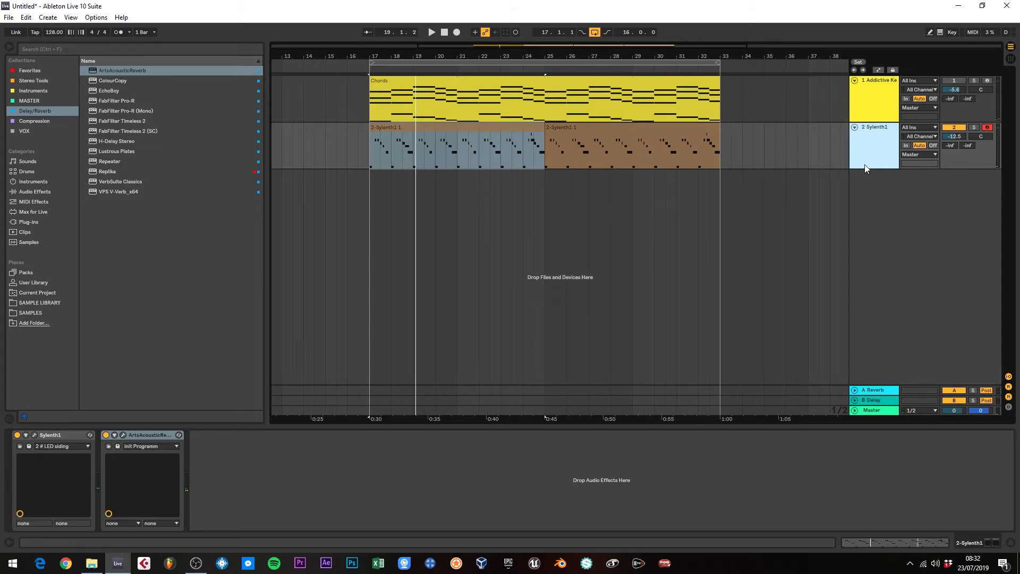
click(41, 73)
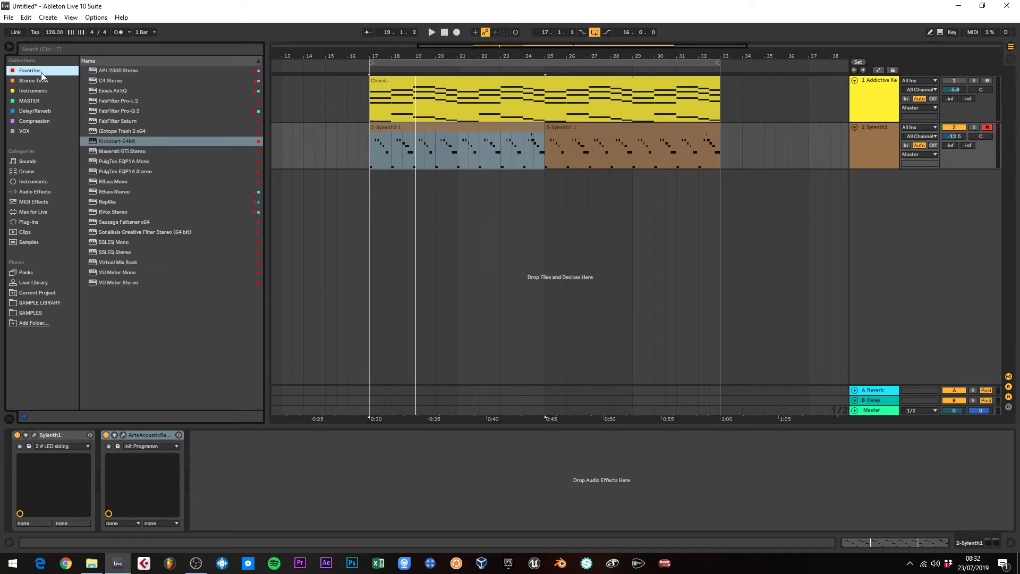
double_click(122, 111)
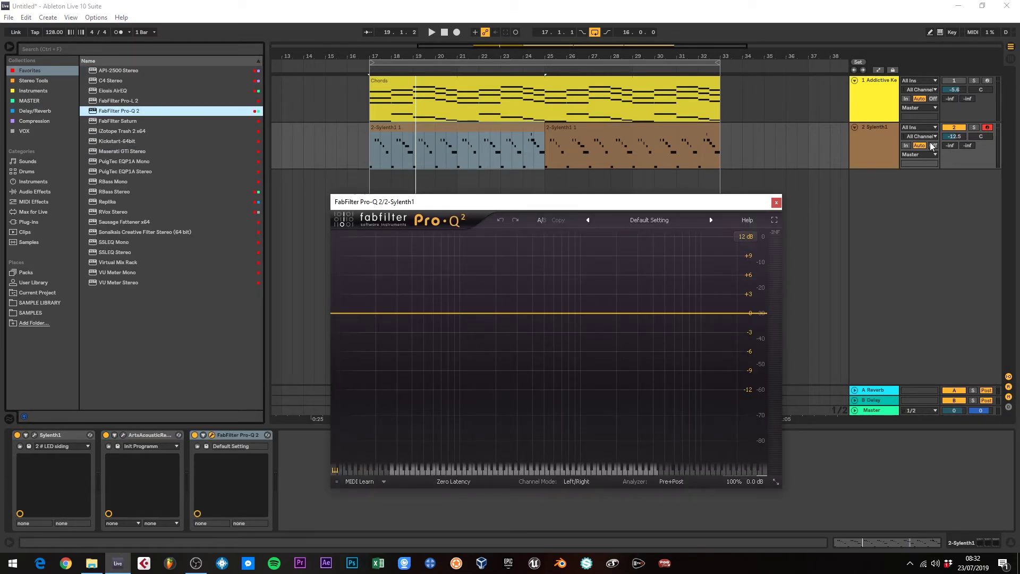
key(space)
Step: Apply a 24 dB/oct low cut at about 338 Hz in Pro-Q 2 and listen to the filtered Sylenth1 track
drag(341, 314, 523, 325)
click(406, 443)
click(420, 391)
click(551, 289)
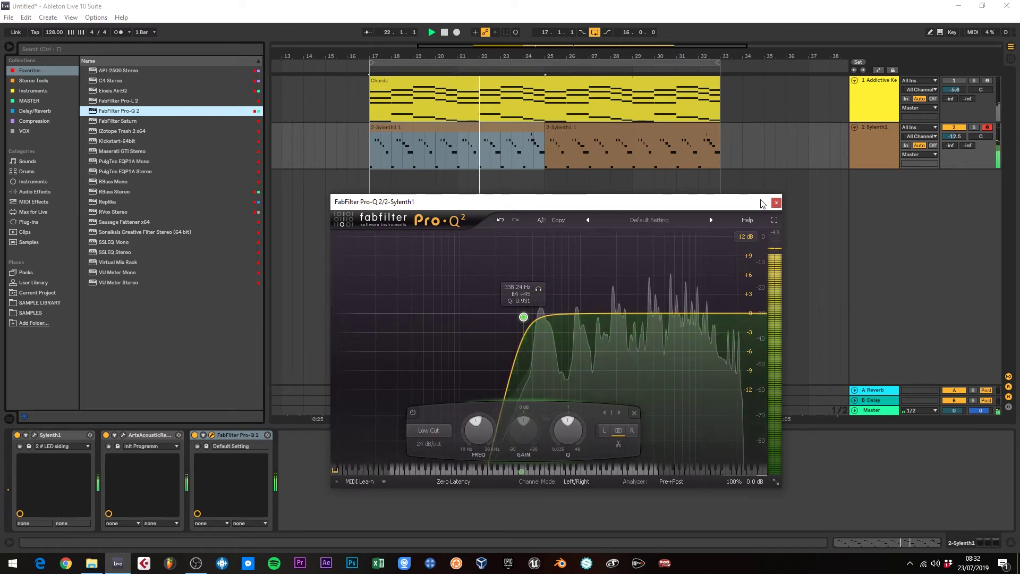
click(776, 202)
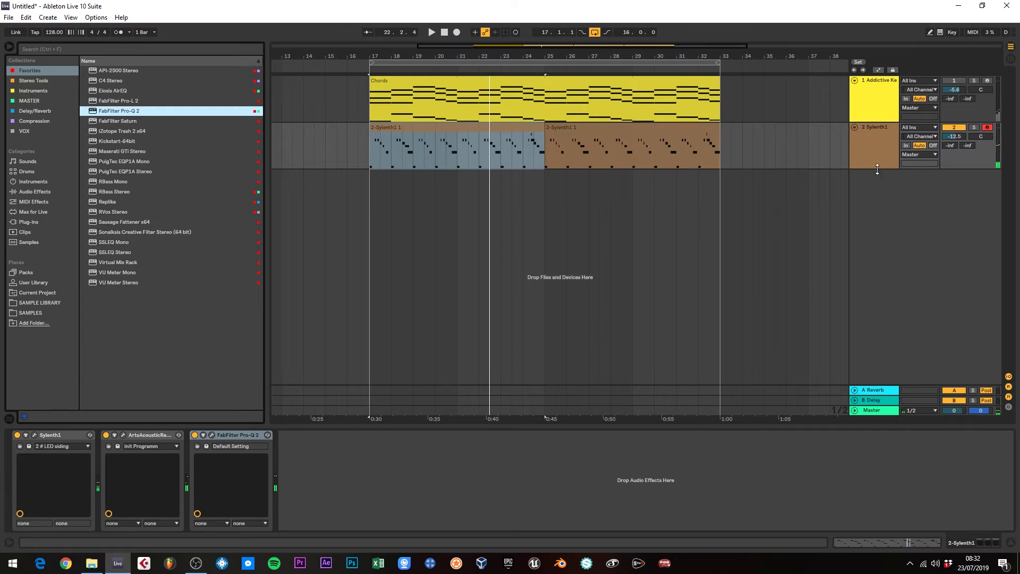
click(799, 187)
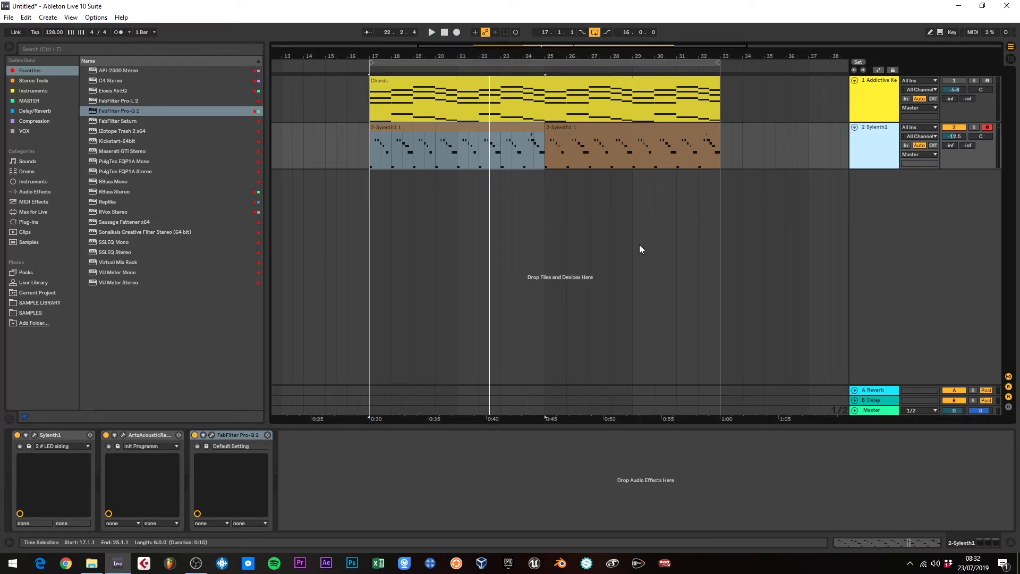
key(space)
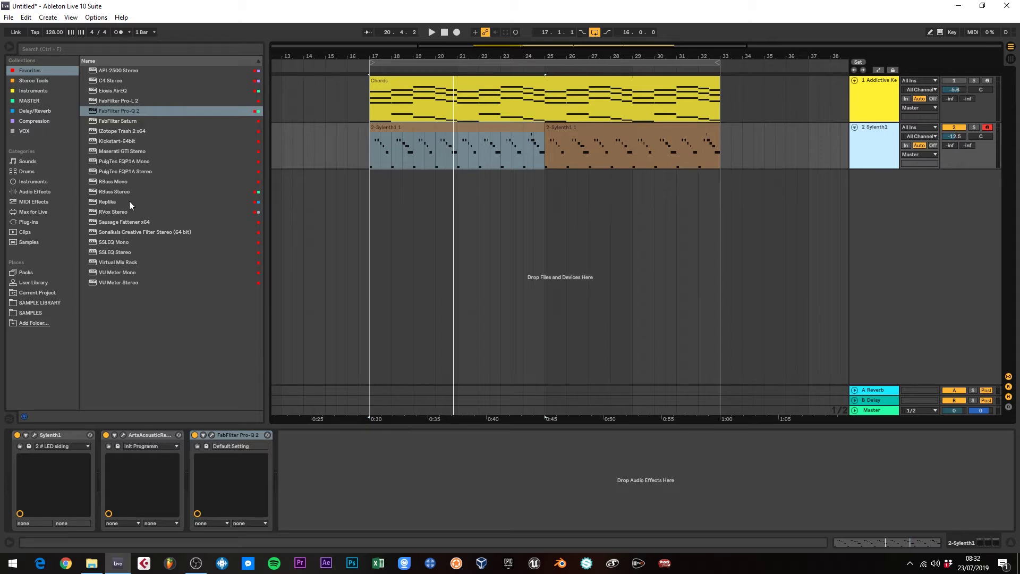
Step: Insert H-Delay Stereo from the Delay/Reverb collection between Sylenth1 and ArtsAcousticReverb
click(26, 112)
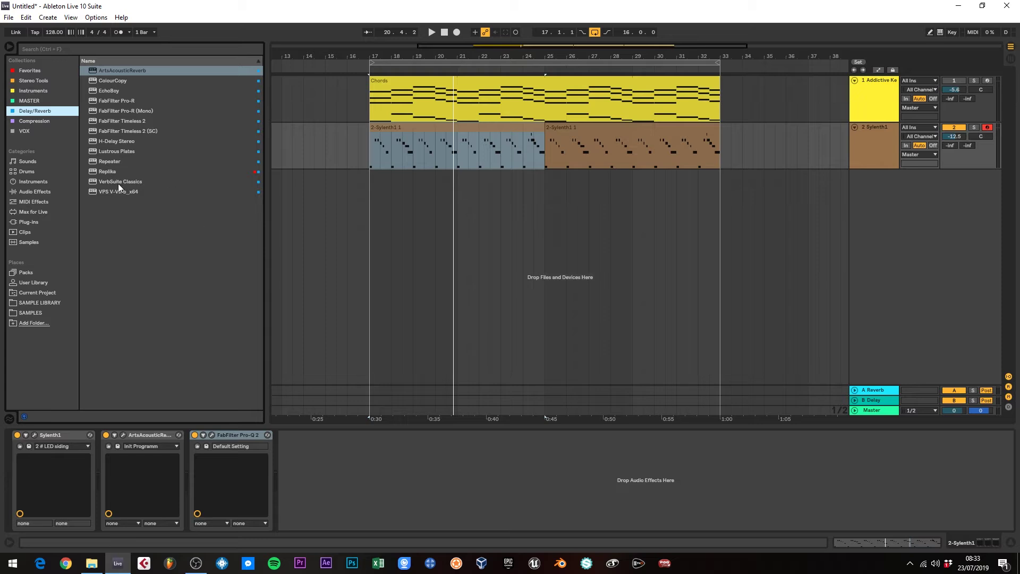
click(109, 142)
drag(171, 363, 124, 484)
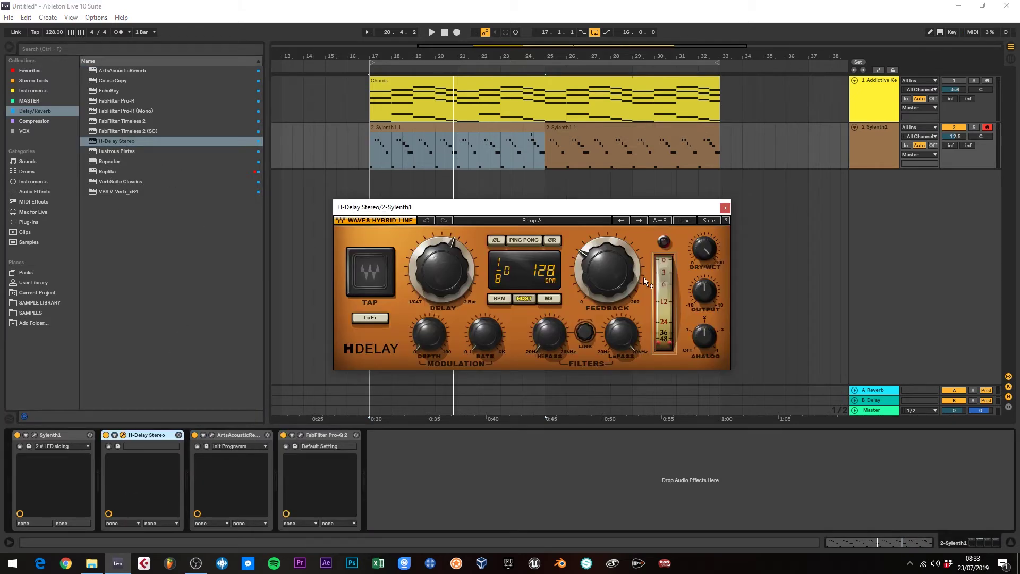
drag(642, 208, 606, 191)
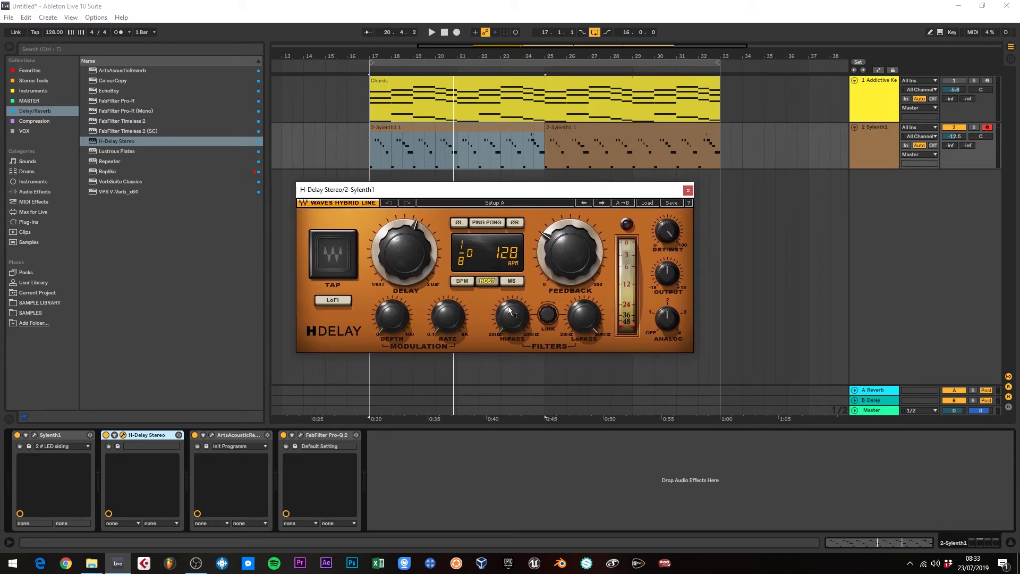
Step: Load the Classics preset Wide Delay in H-Delay and lower its dry/wet mix to 4 while playing
click(648, 203)
mouse_move(690, 278)
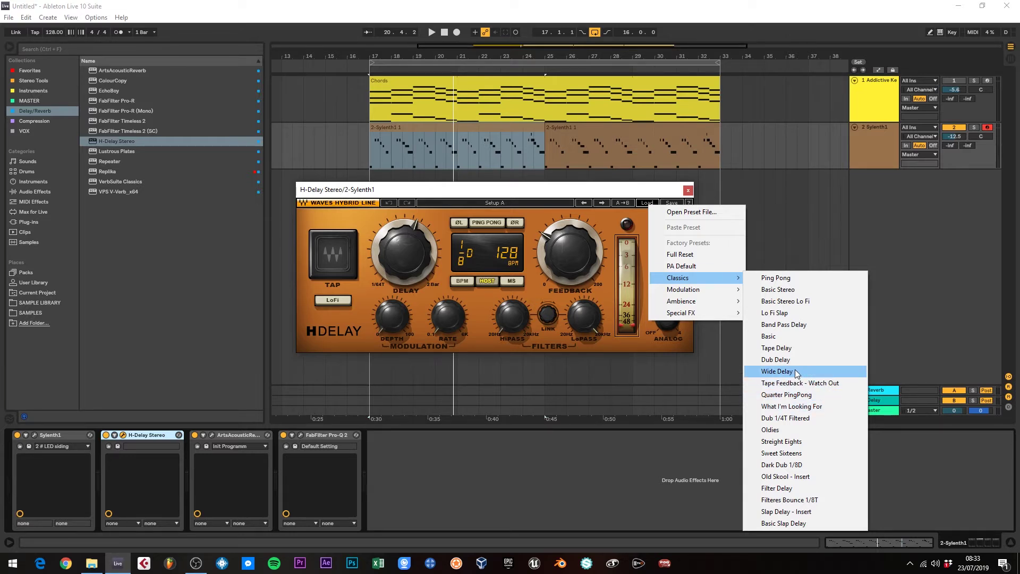
click(792, 371)
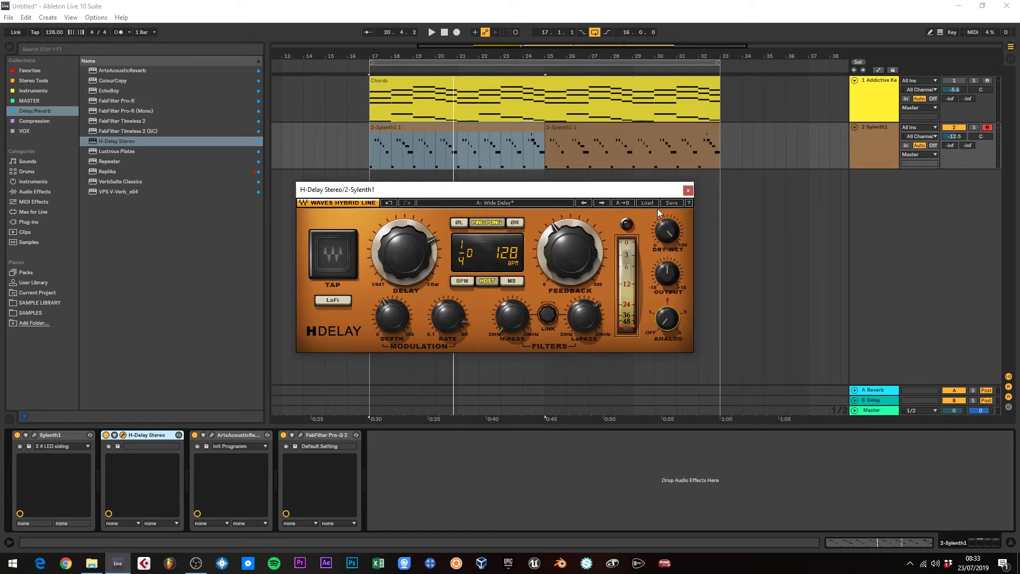
drag(670, 239, 669, 234)
key(space)
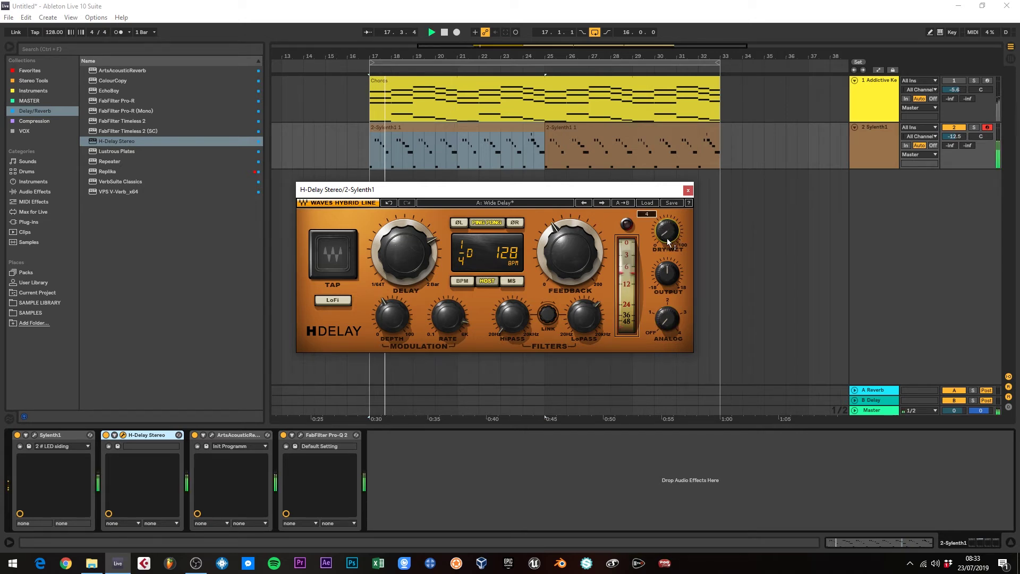
Step: Bypass ArtsAcousticReverb and fine-tune H-Delay's dry/wet mix while listening to the delay alone
click(195, 435)
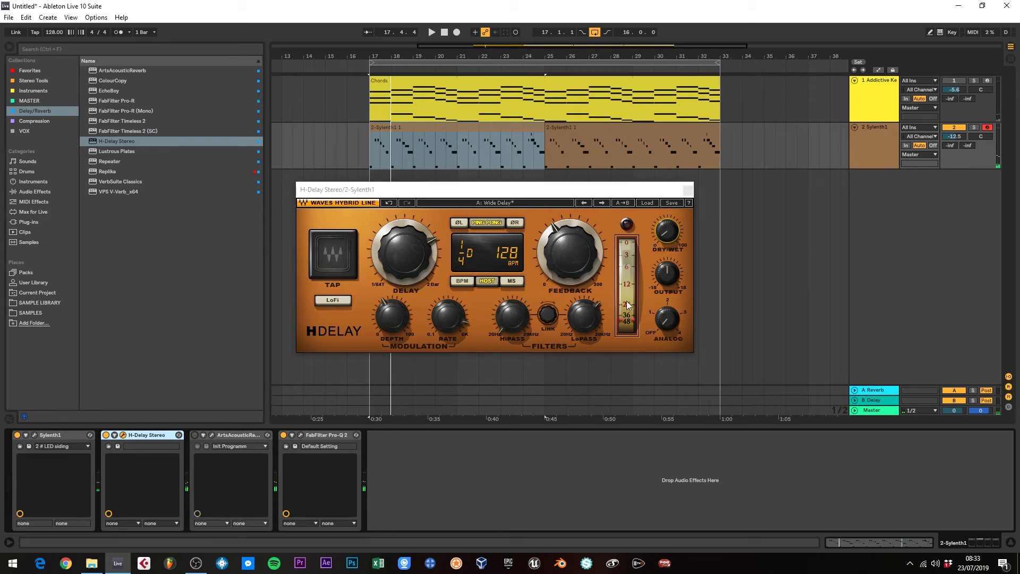
drag(668, 232, 669, 239)
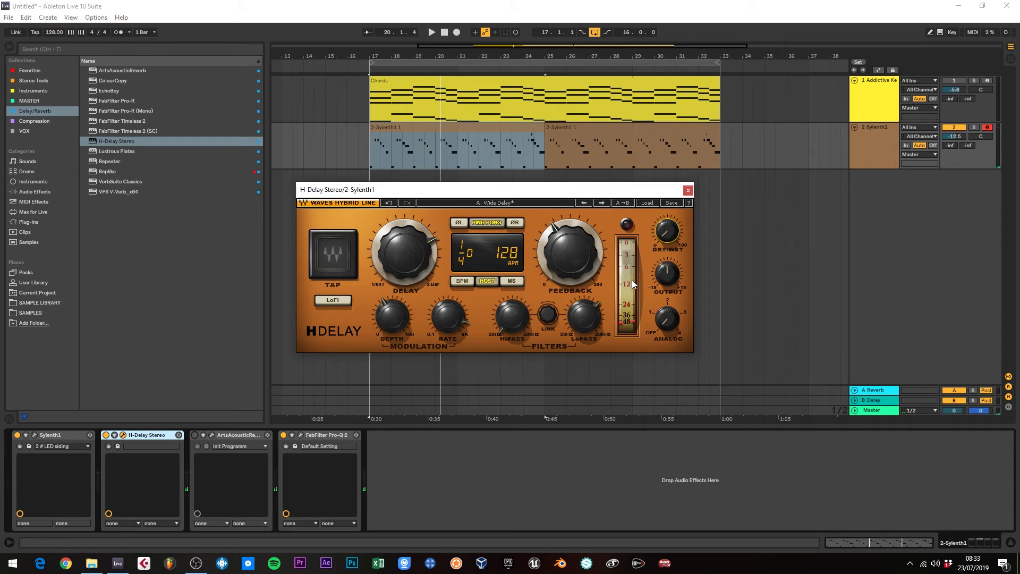
drag(621, 190, 636, 205)
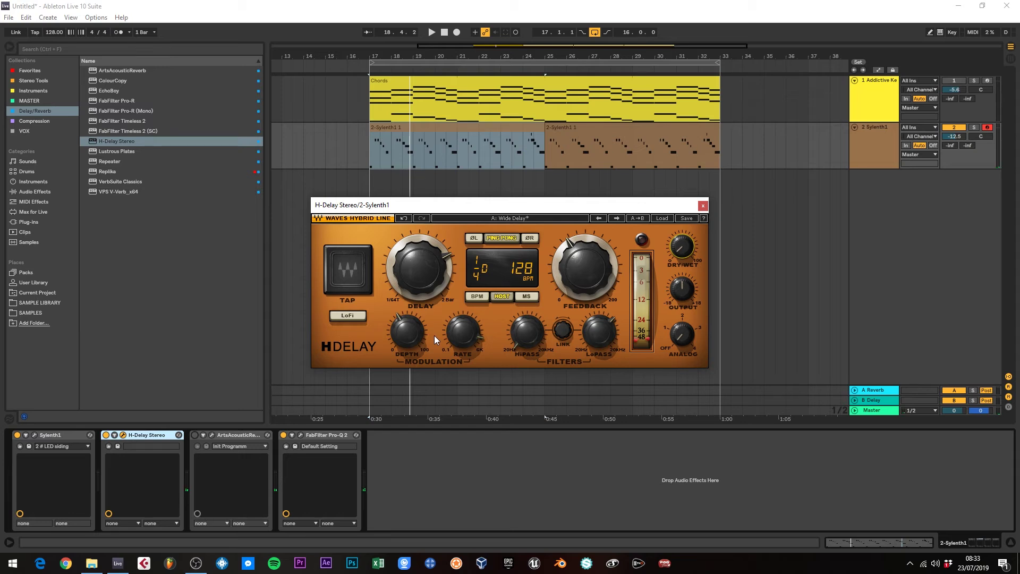
Step: Re-enable ArtsAcousticReverb, play the Sylenth1 track with delay and reverb together, and close the H-Delay window
click(195, 435)
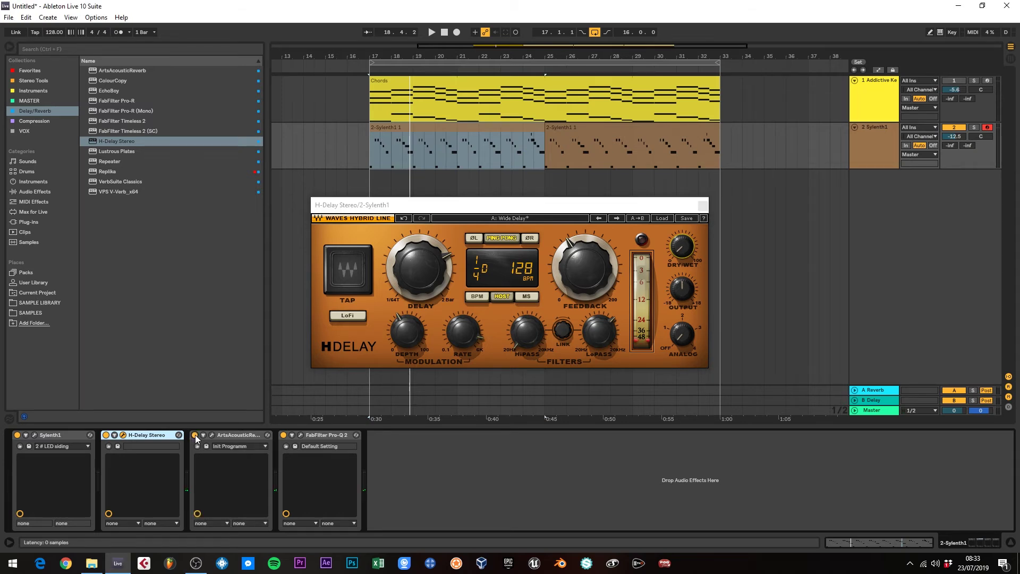
key(space)
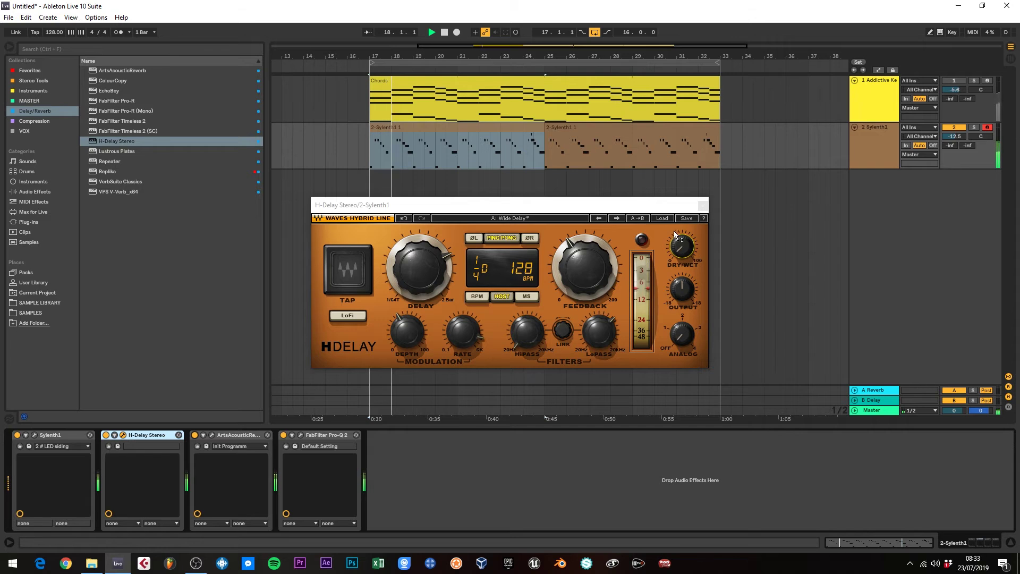
click(703, 205)
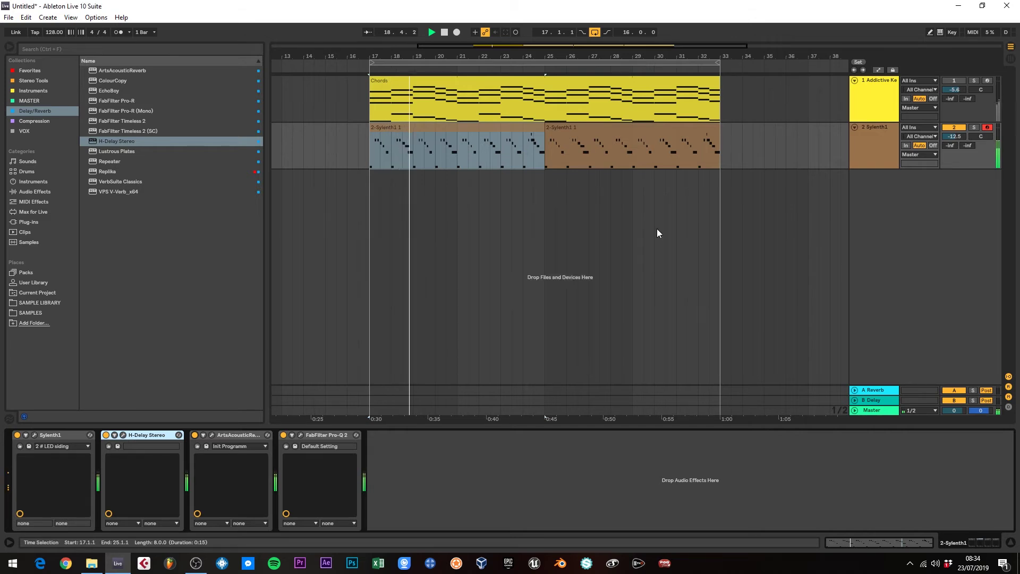
Step: Insert VMS MB Compressor_x64 from the Compression collection after FabFilter Pro-Q 2, dismissing the eLicenser message
click(348, 441)
click(37, 121)
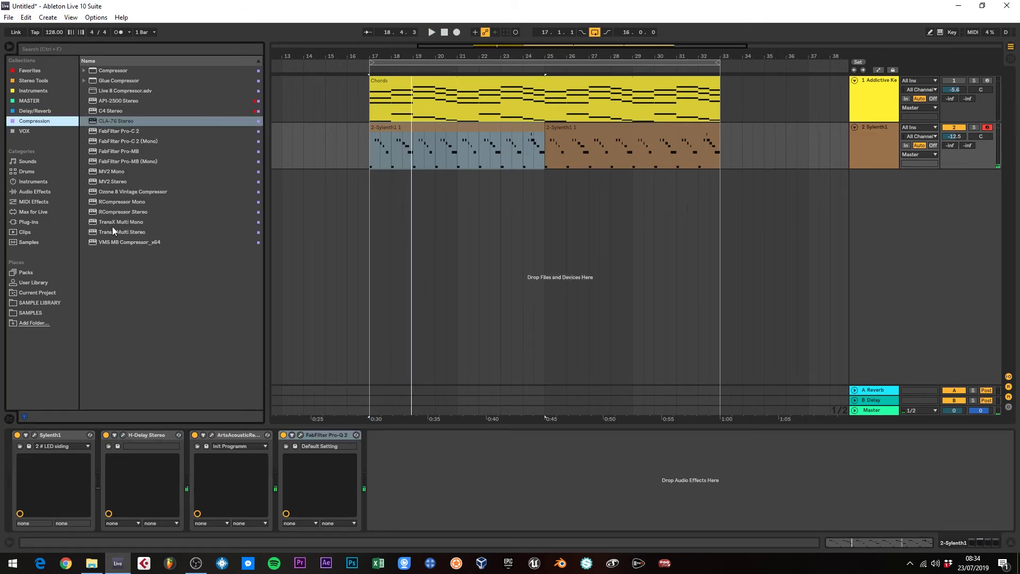
drag(117, 243, 460, 463)
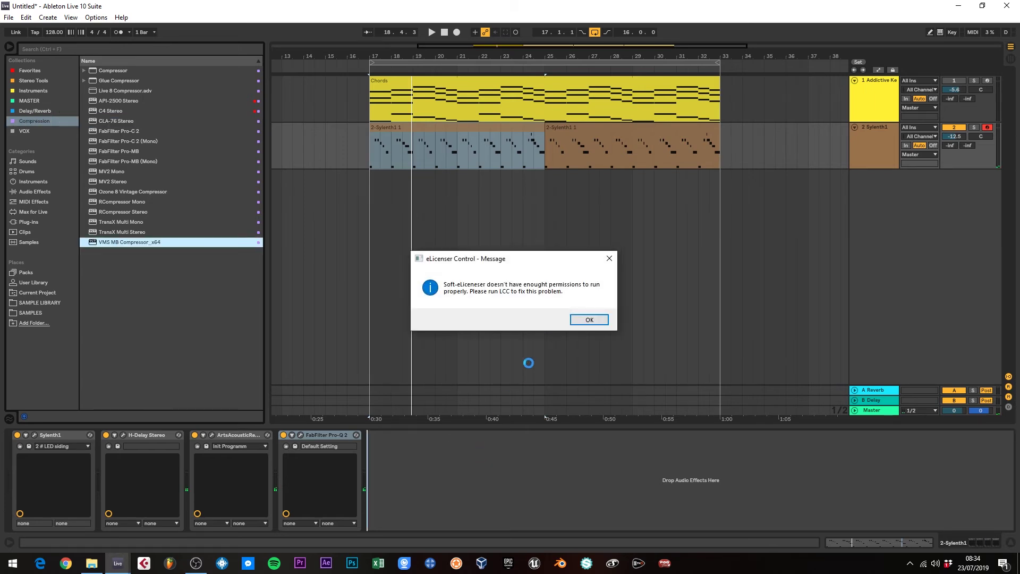
click(590, 321)
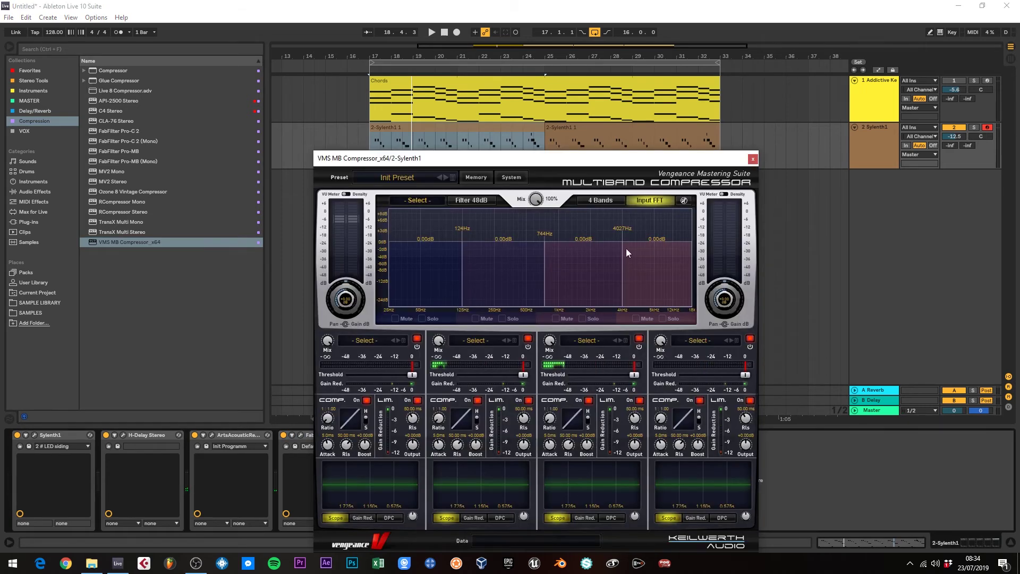
drag(583, 161, 600, 90)
Step: Play the Sylenth1 track through the multiband compressor and load its All Mastering preset Dance Master 2
key(space)
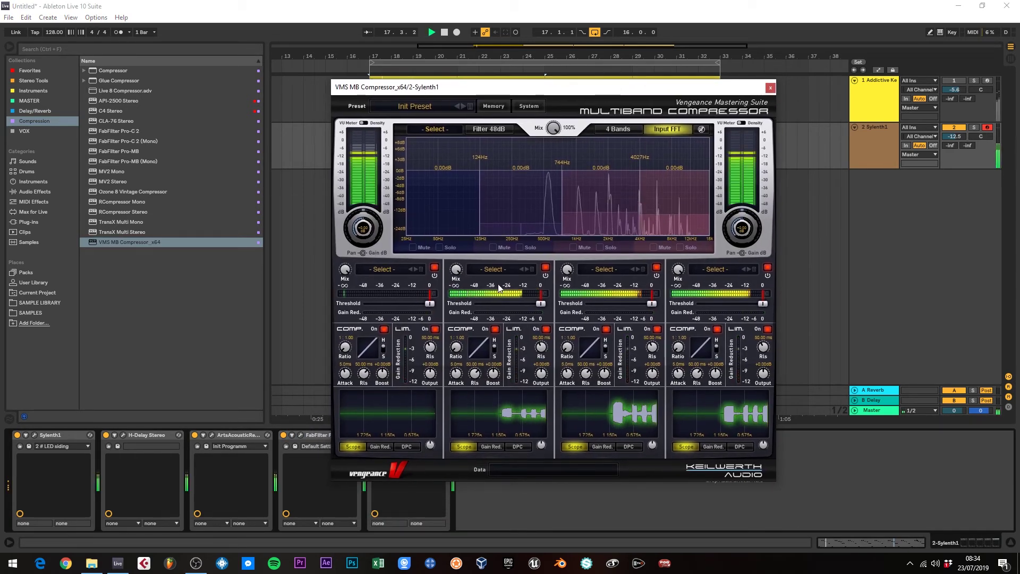
click(420, 107)
mouse_move(408, 176)
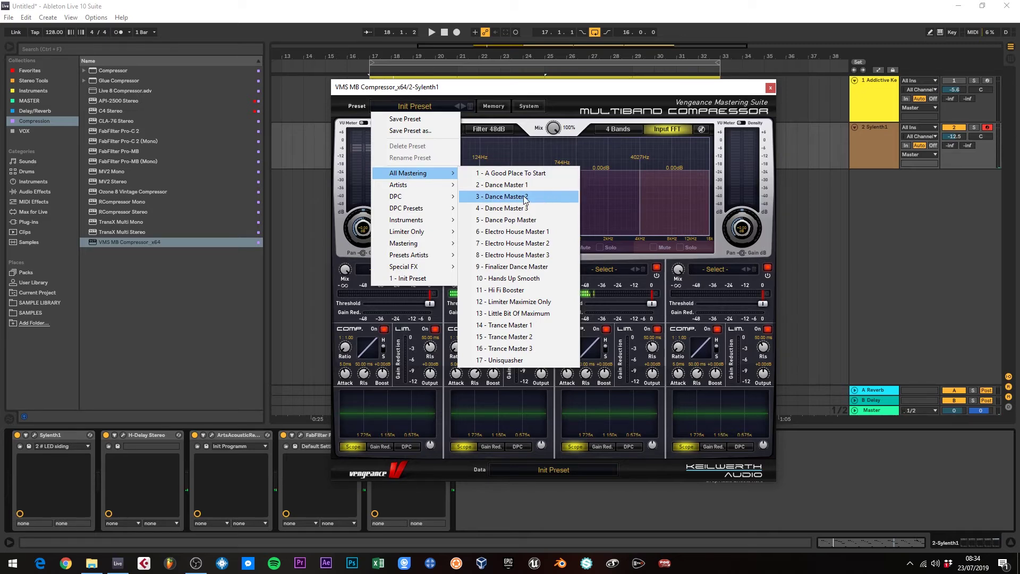
click(516, 196)
key(space)
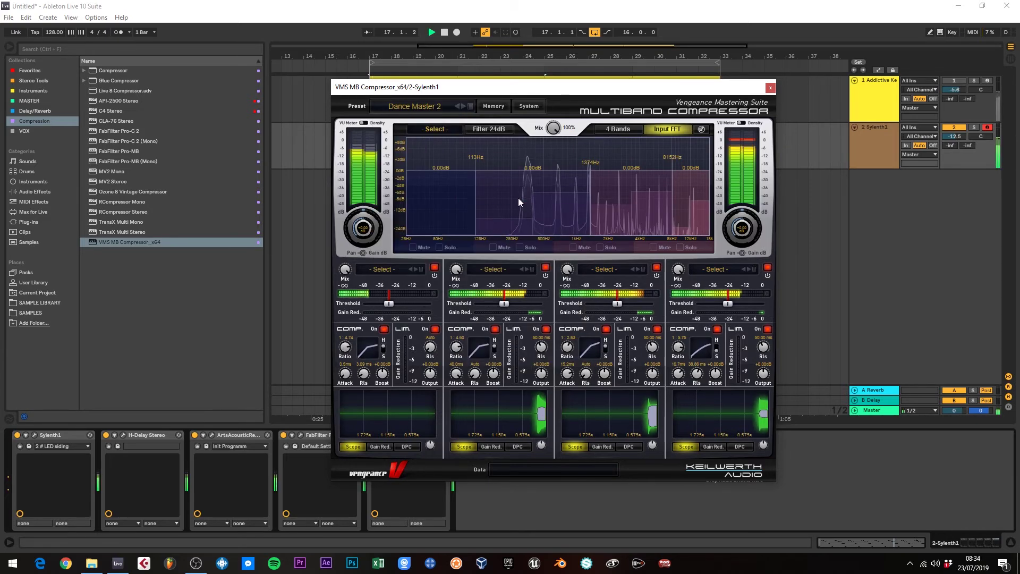
Step: Audition the multiband compressor's Dance Master 3 preset during playback and return to Dance Master 2
drag(606, 87, 668, 53)
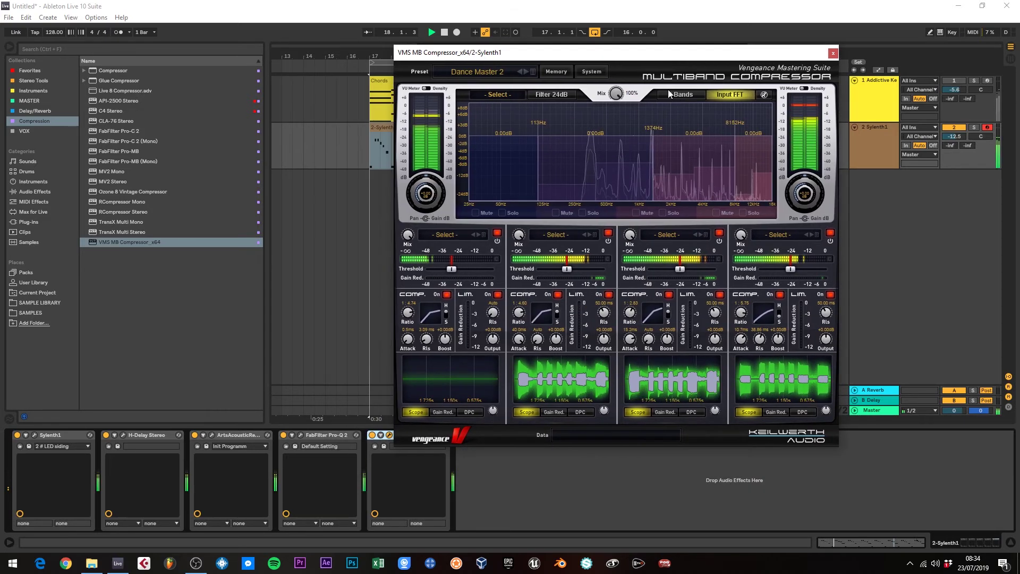
click(527, 72)
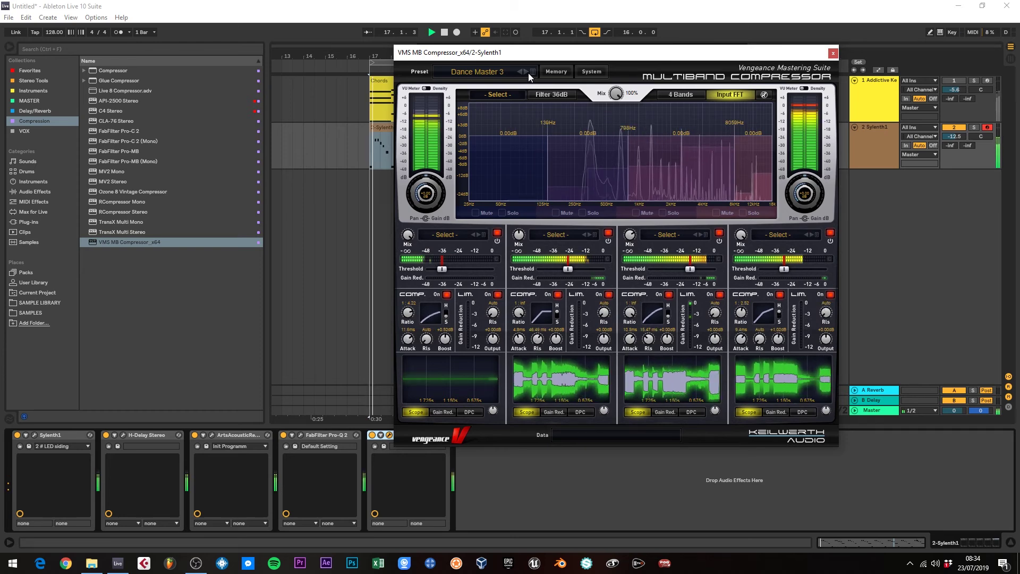
key(space)
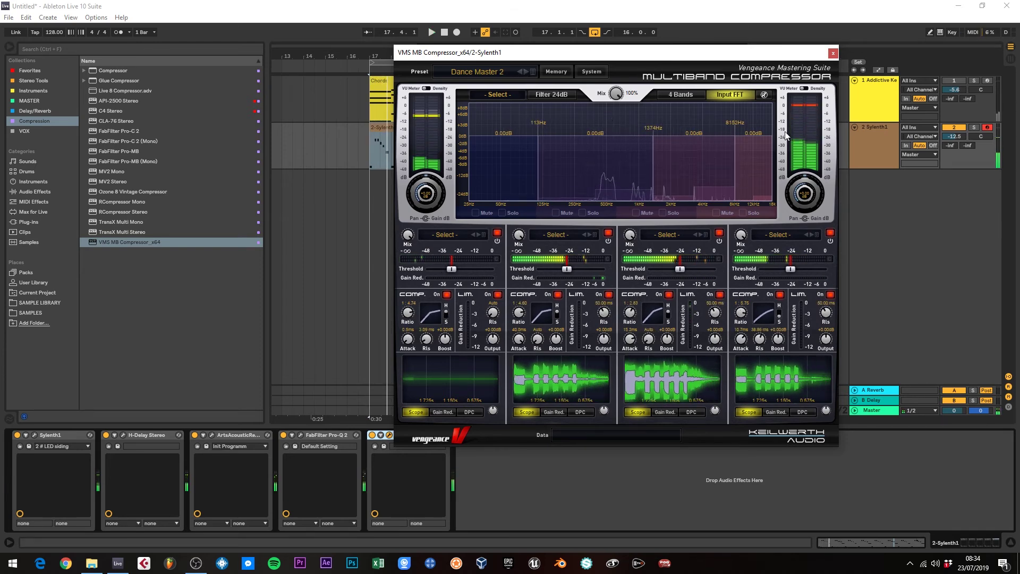
Step: Close the compressor window, play the Sylenth1 track through the full effect chain, and select its second clip
click(833, 53)
key(space)
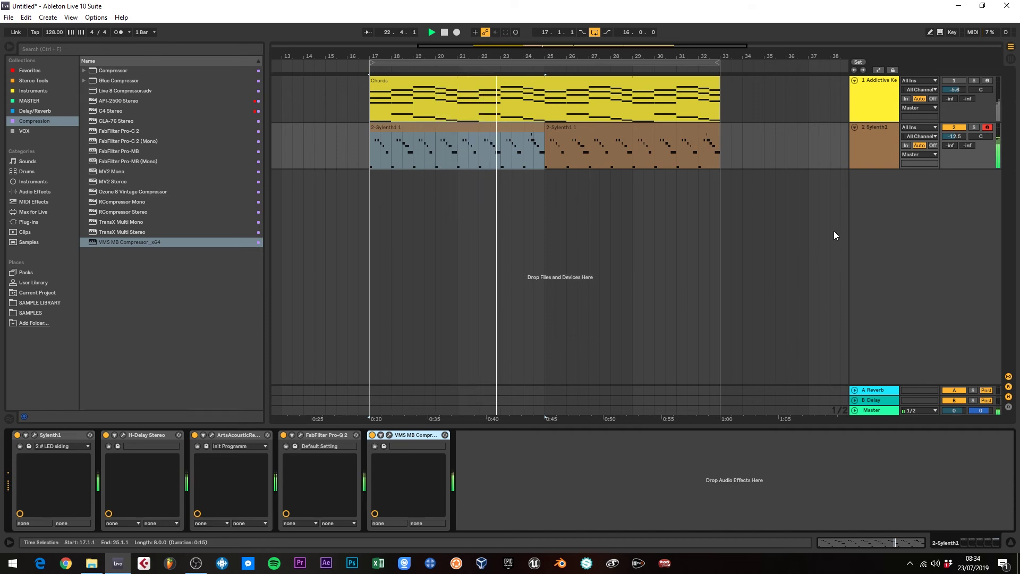
click(717, 160)
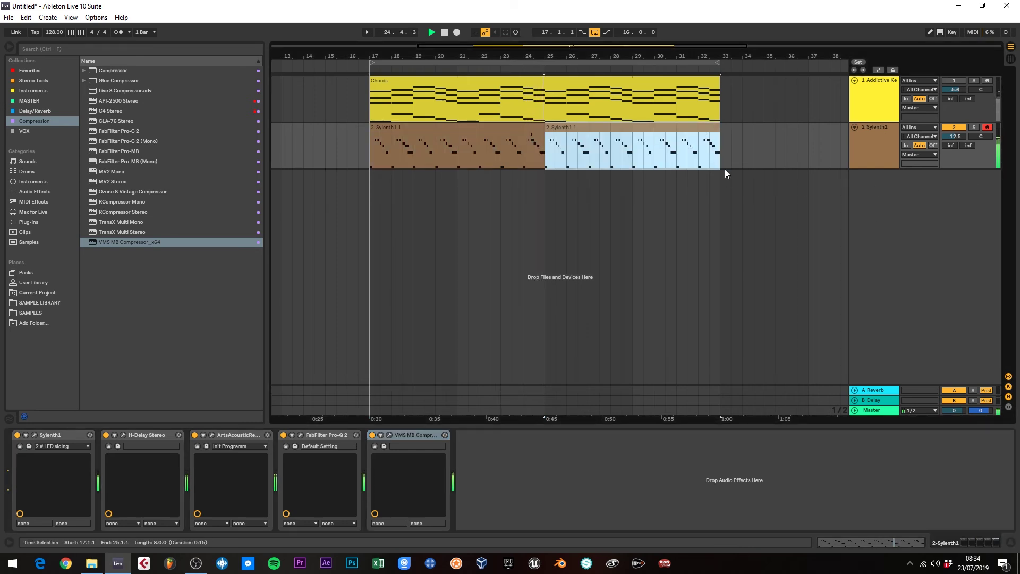
key(space)
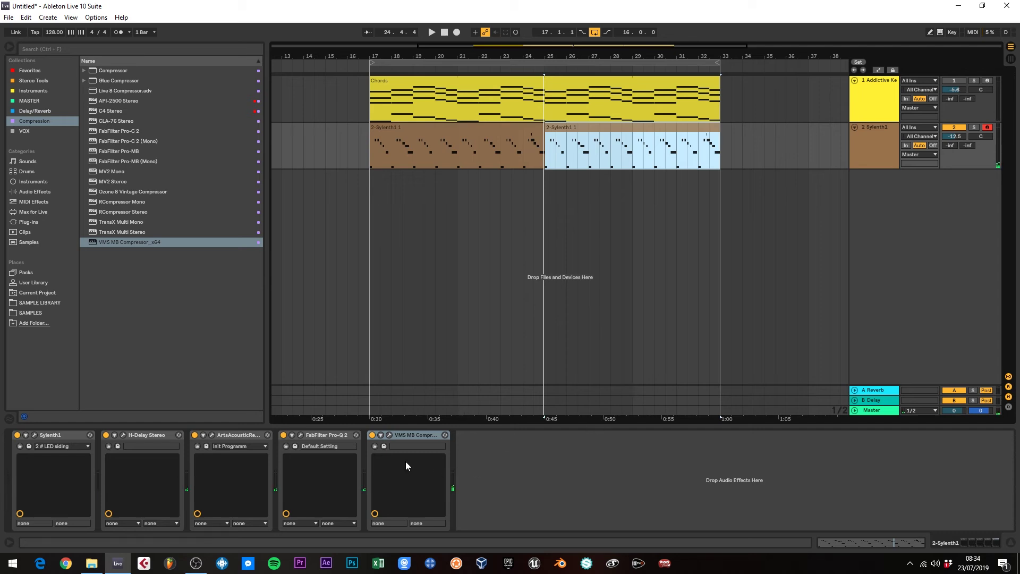
Step: Unmute the Addictive Keys track and balance both tracks during playback, with Addictive Keys at -5.2 dB and Sylenth1 at -14.3 dB
click(953, 80)
key(space)
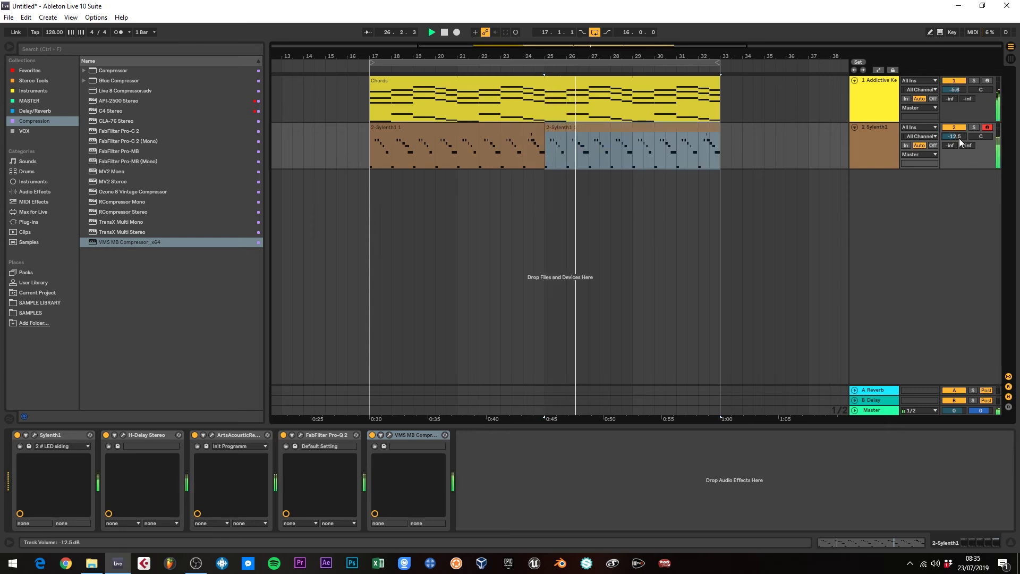
mouse_move(958, 138)
mouse_down()
mouse_move(958, 123)
mouse_move(959, 138)
mouse_up()
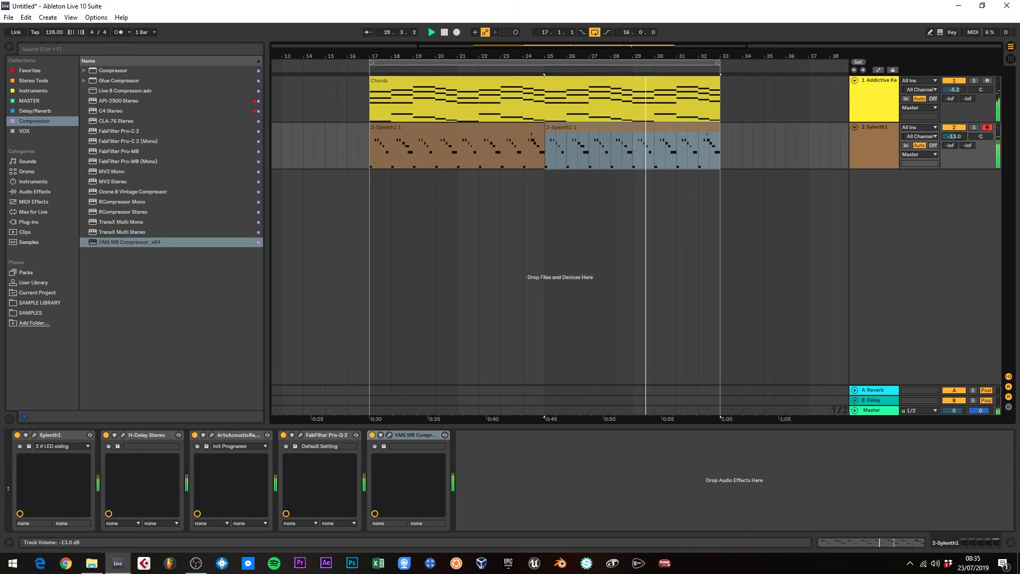
key(minus)
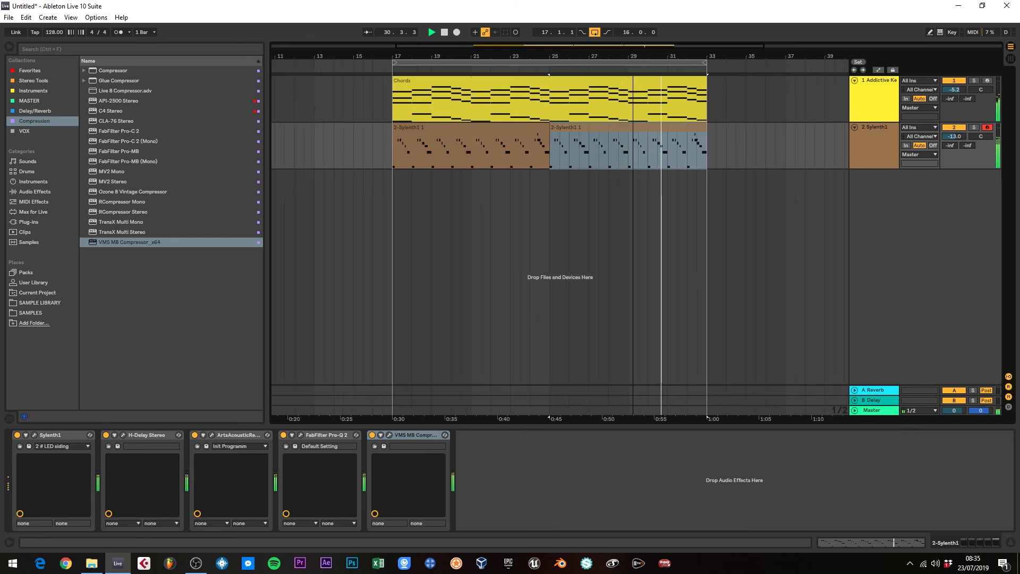
drag(951, 136, 954, 139)
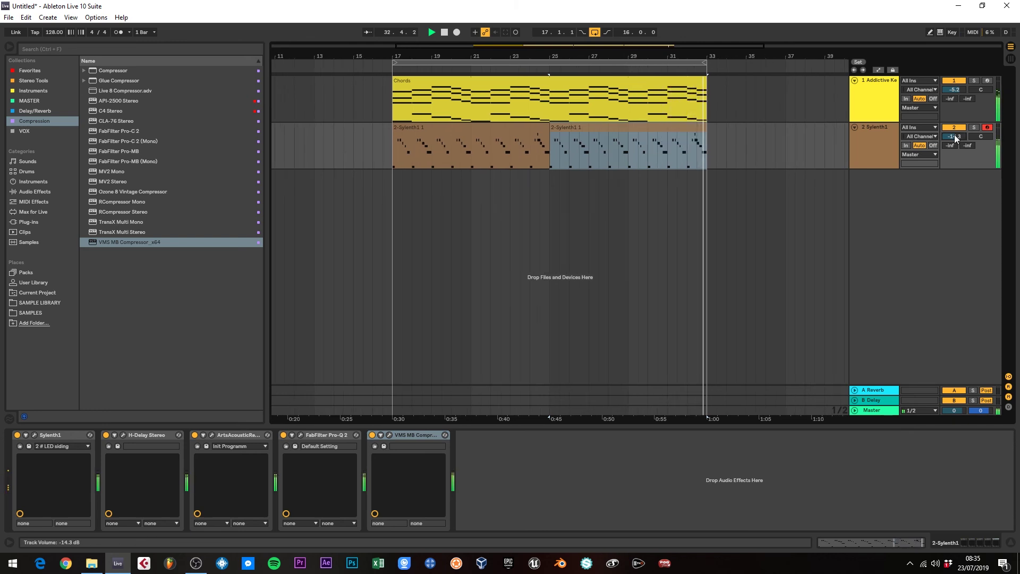